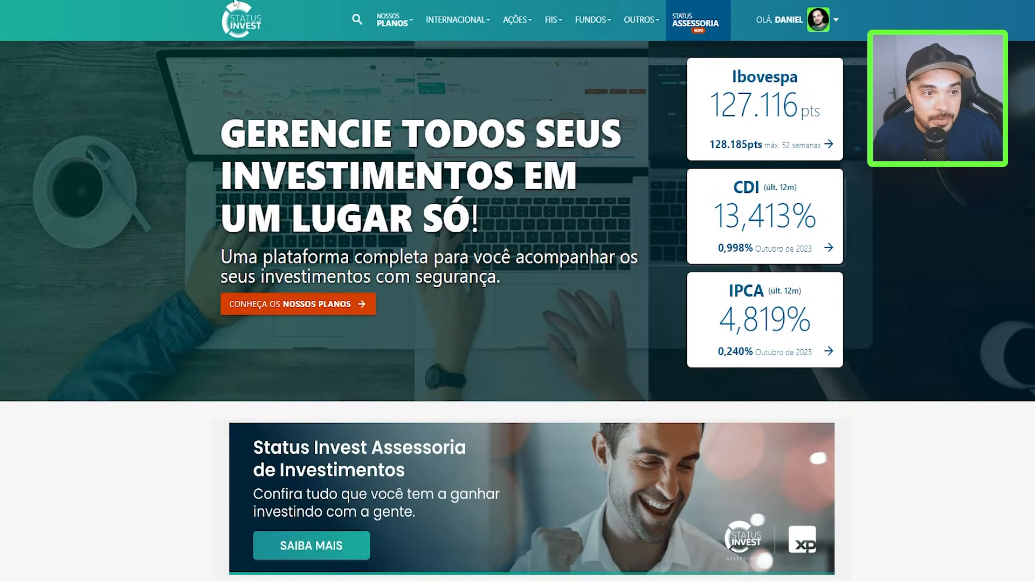
Step: Open the Carteira area from the account options and go to its Dashboard overview
click(789, 26)
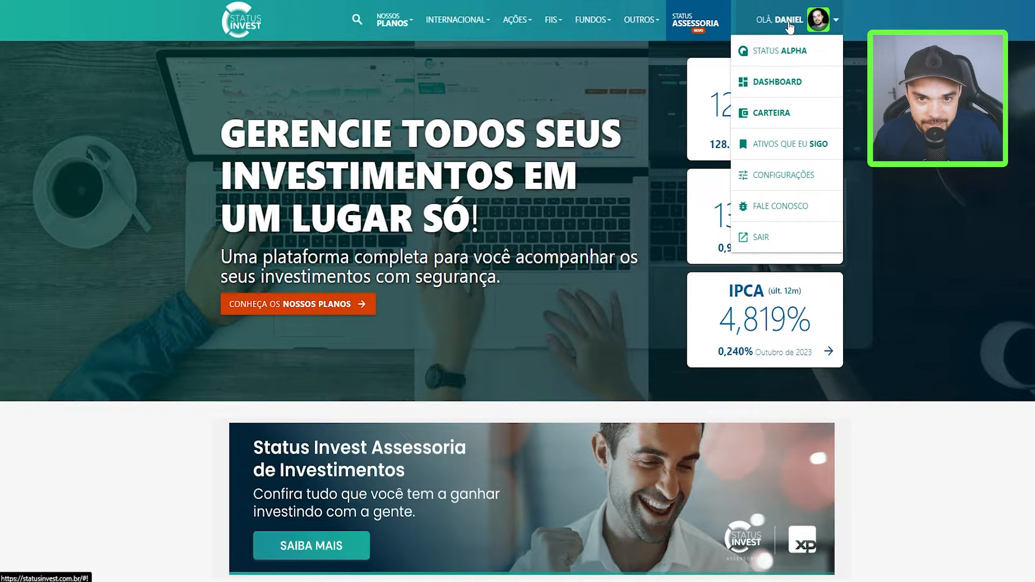
click(776, 107)
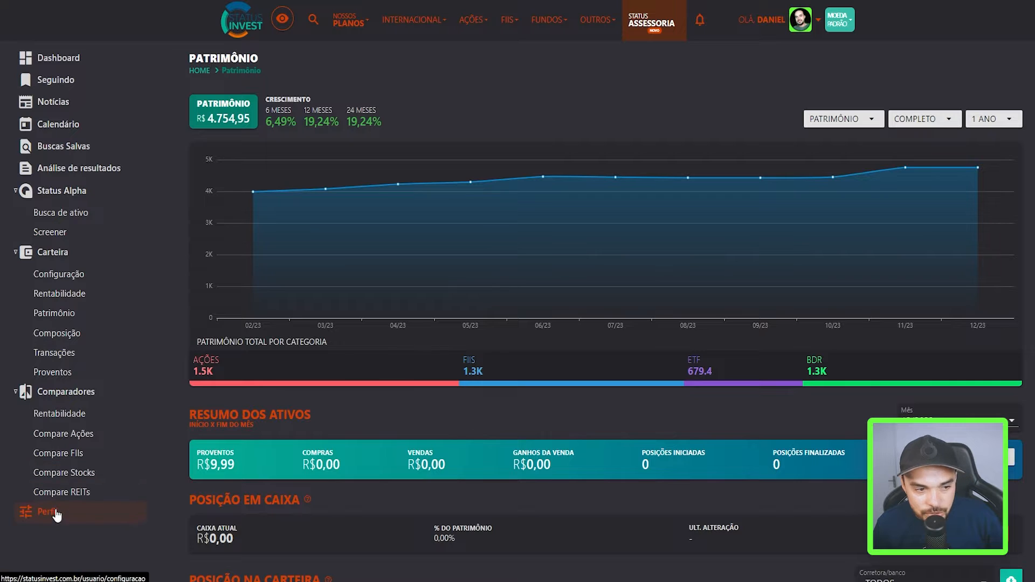
click(65, 65)
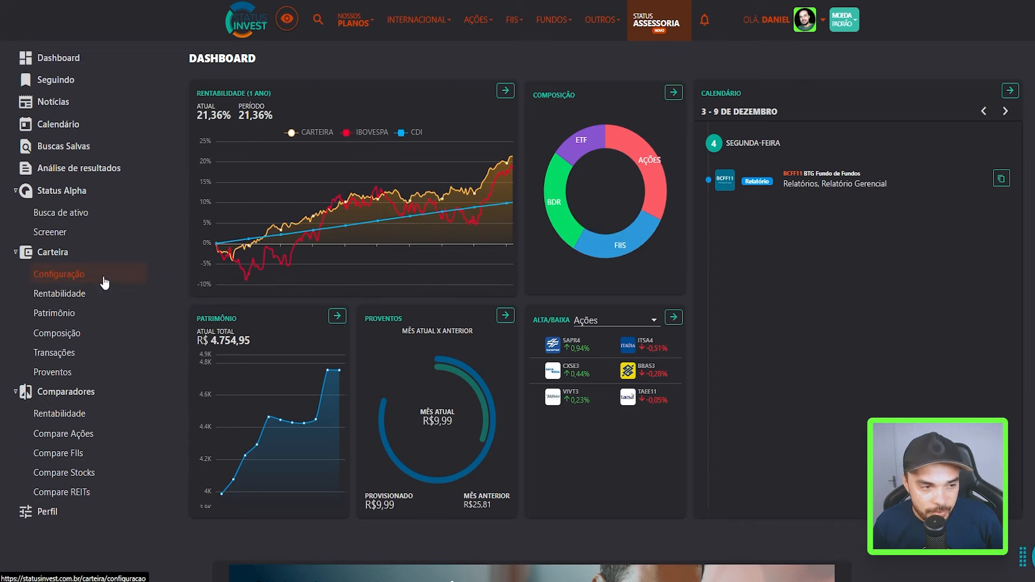
Step: Open the portfolio's Configuração page and check the portfolio name in its basic data without changing it
click(73, 277)
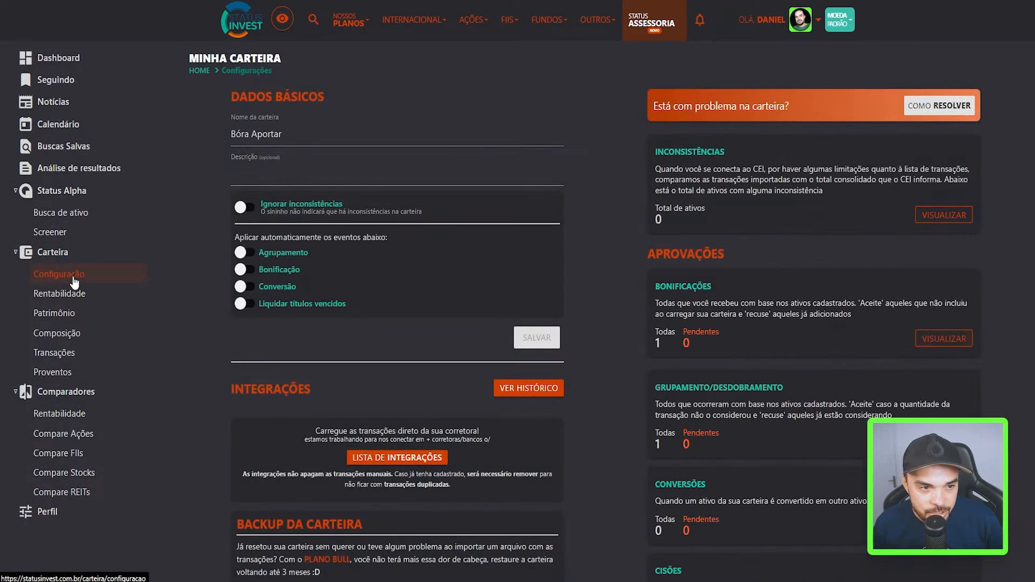
drag(288, 134, 202, 140)
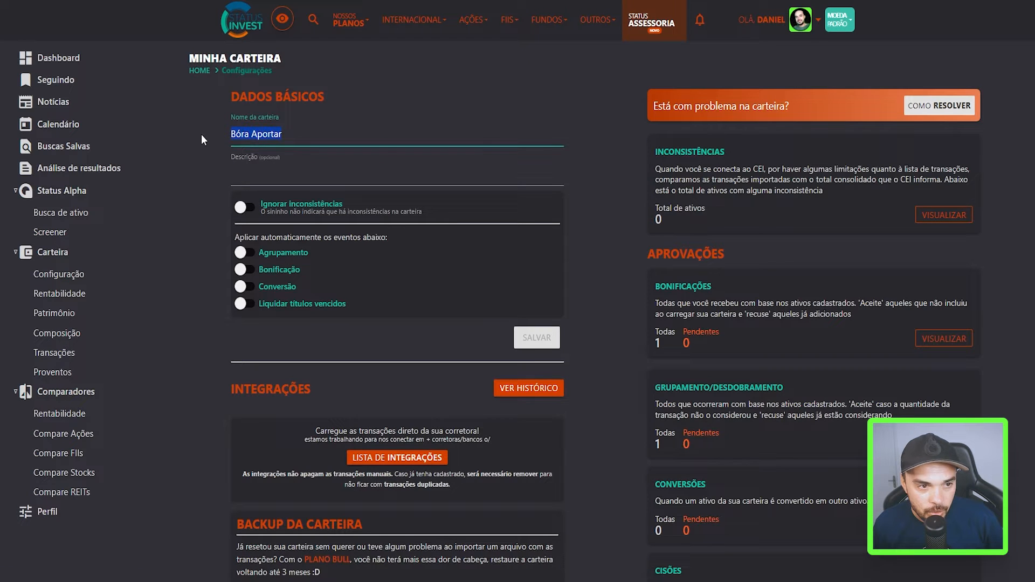
triple_click(427, 123)
click(607, 252)
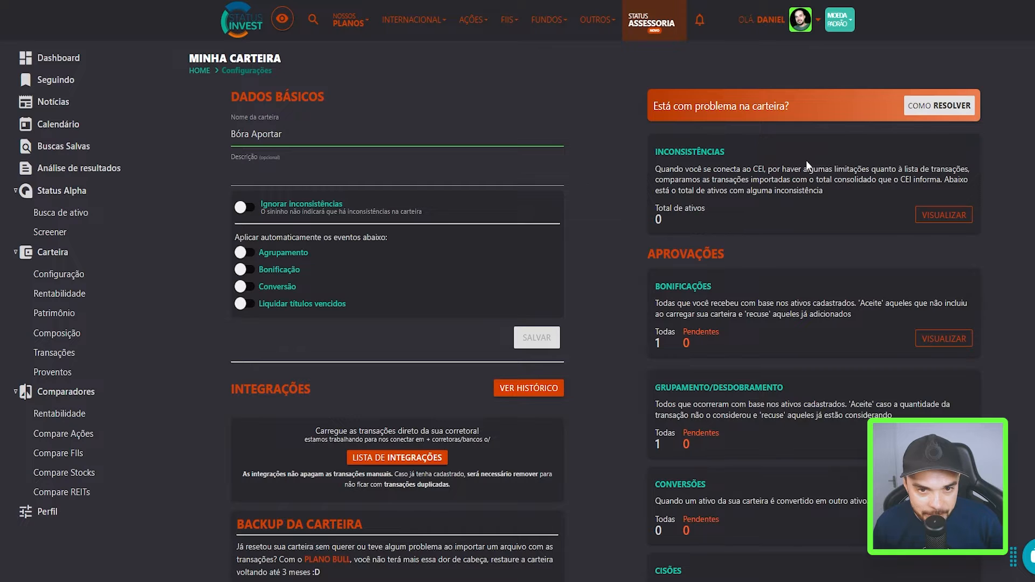
Step: Review the approvals and integrations sections, view the list of available integrations, and close it
scroll(654, 207, down, 2)
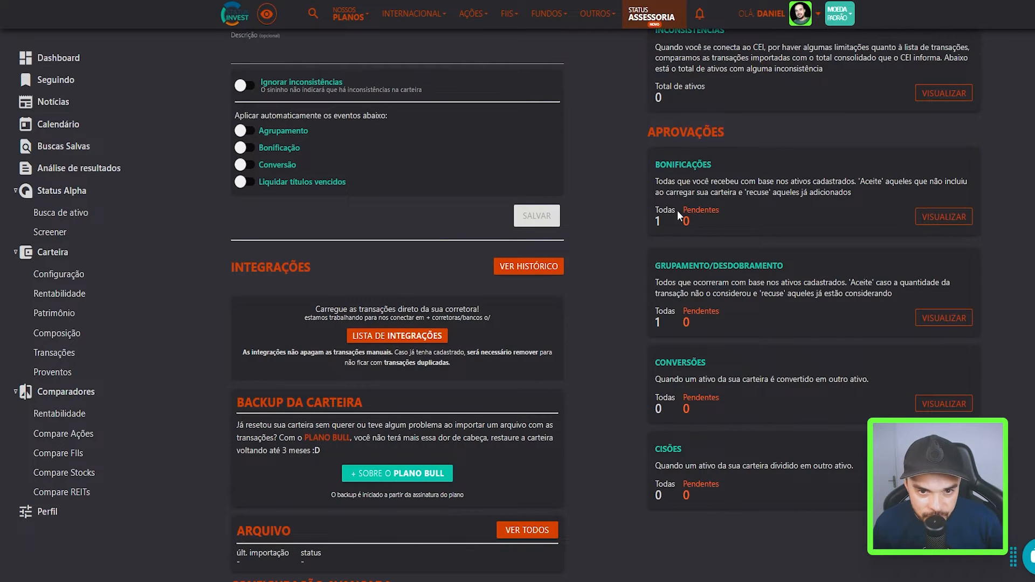
scroll(677, 210, up, 2)
scroll(614, 178, down, 2)
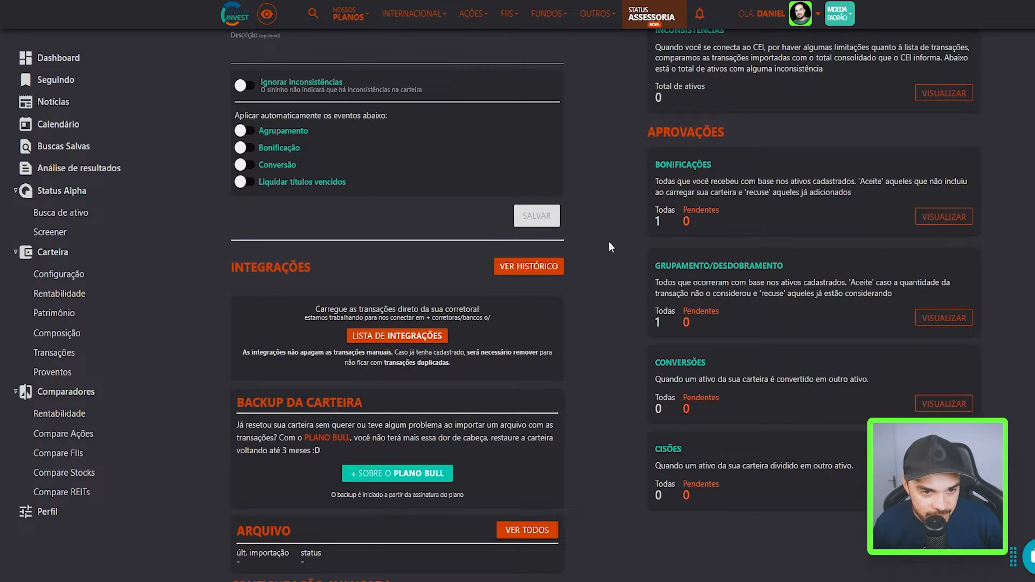
scroll(609, 242, down, 1)
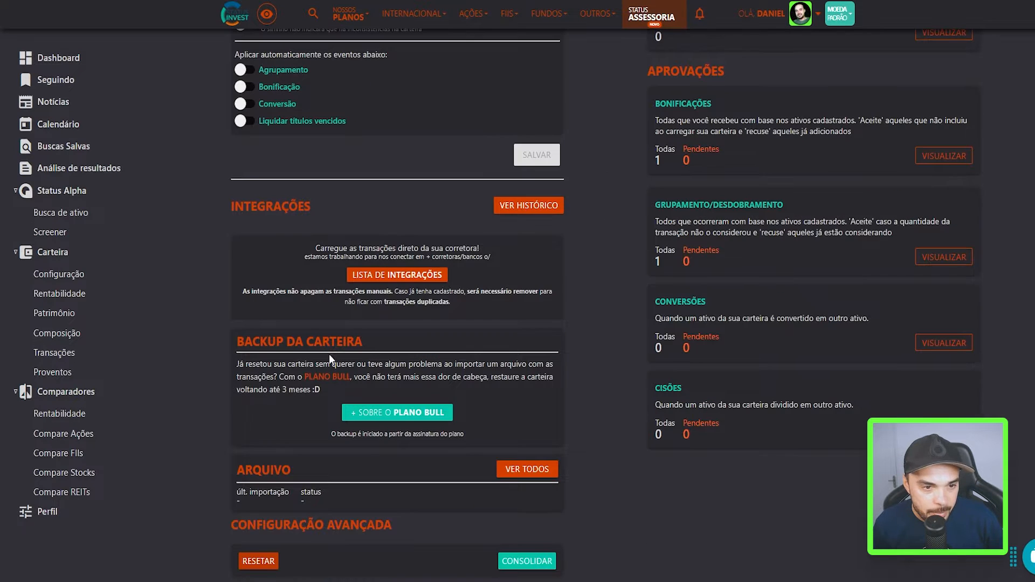
click(409, 279)
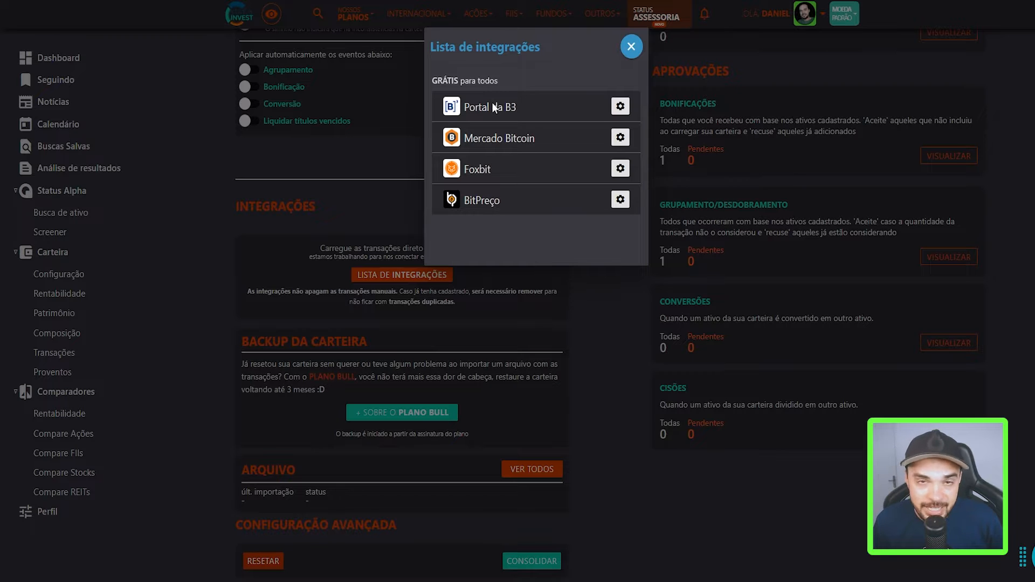
click(631, 47)
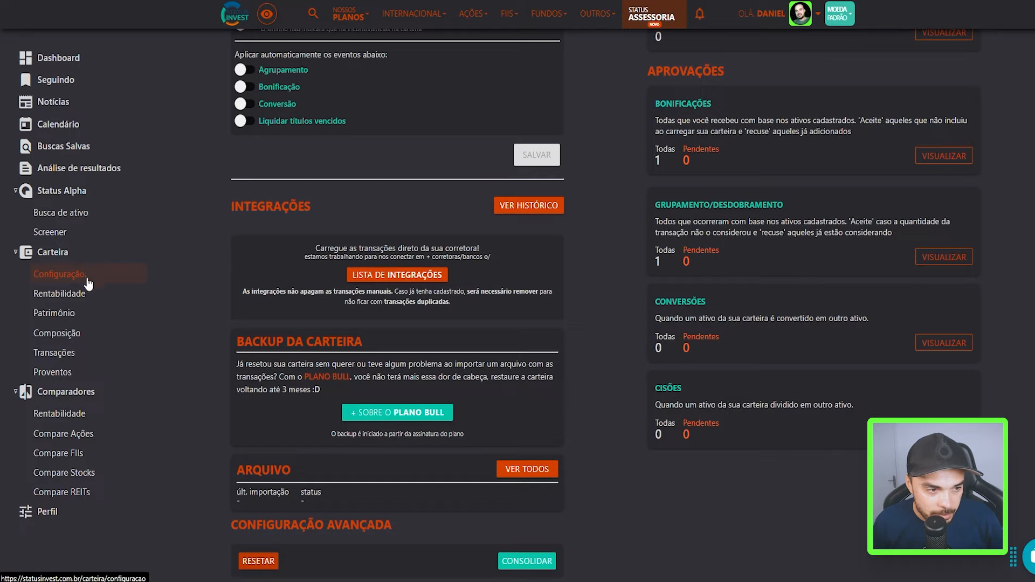
Step: Open the portfolio's Rentabilidade page, check the comparison index options, and set the chart period to 30 days
click(95, 295)
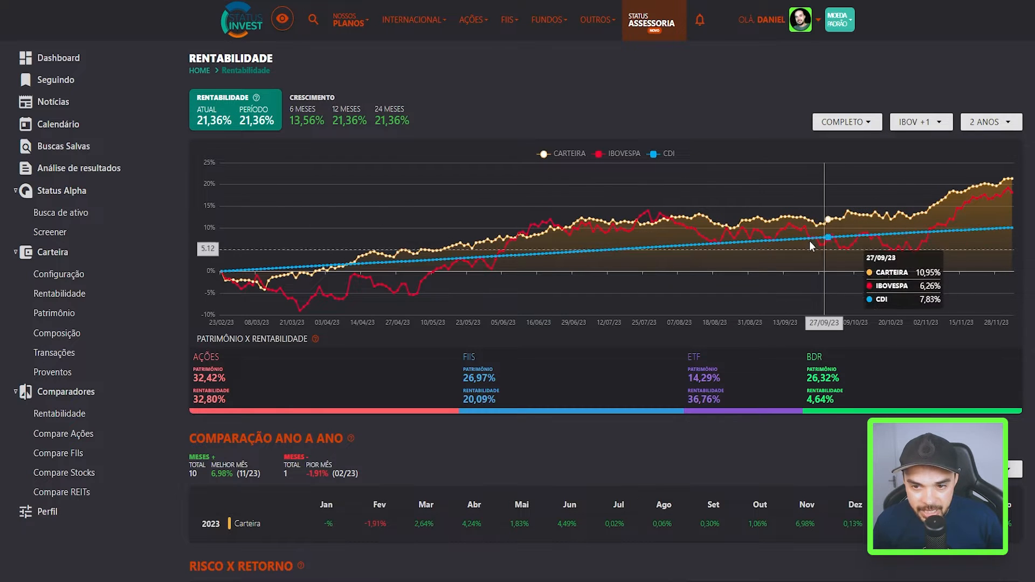
click(920, 122)
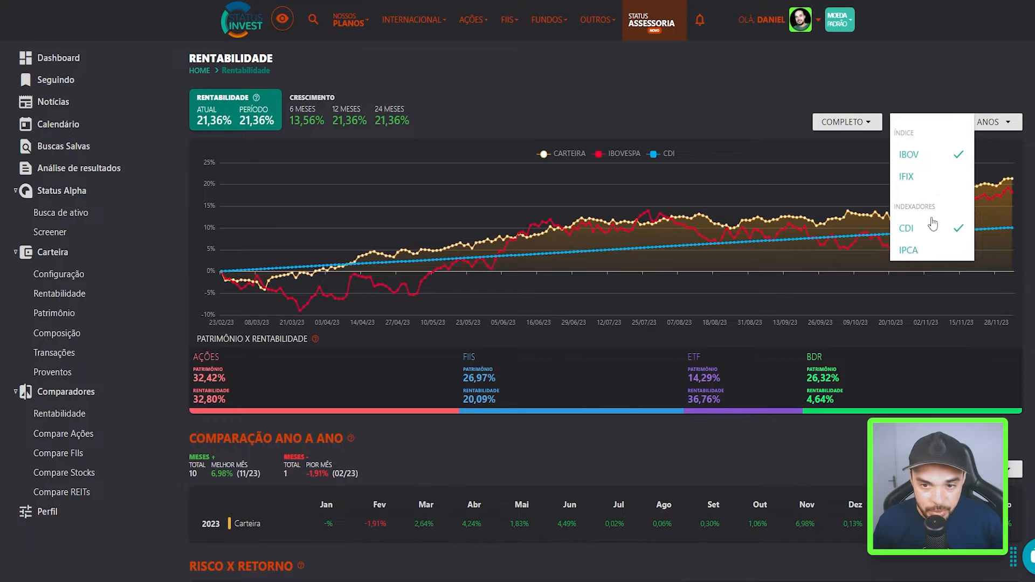
click(997, 122)
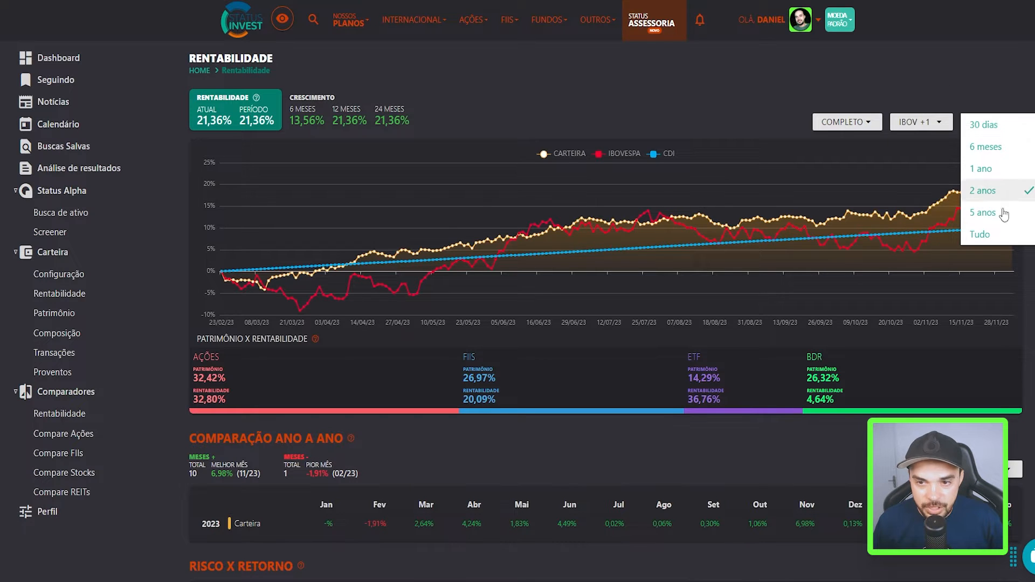
click(1003, 105)
click(997, 122)
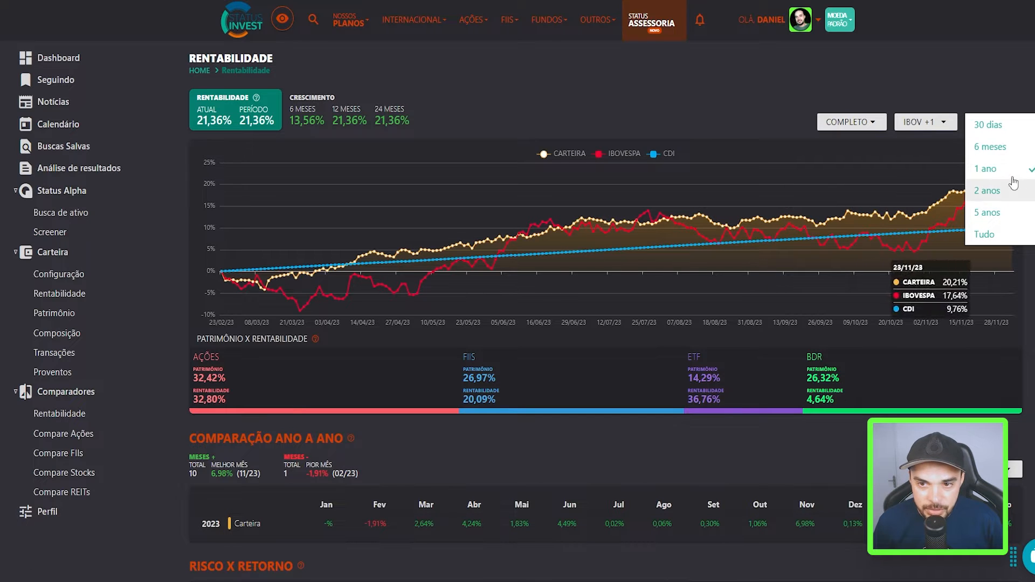
click(990, 123)
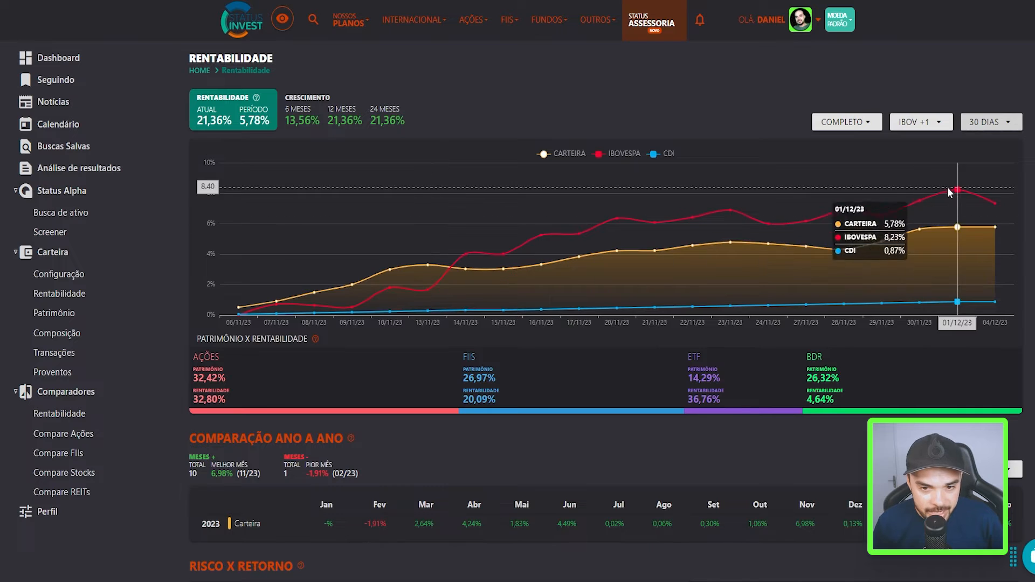
Step: Examine the return per asset class, the year-by-year comparison and the Risco x Retorno chart
scroll(1031, 139, down, 3)
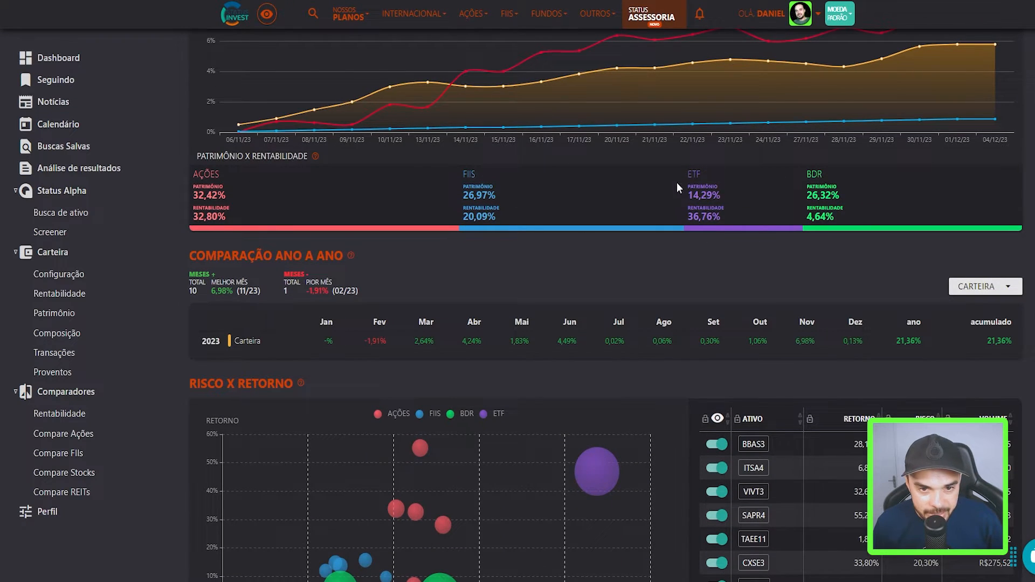
scroll(809, 218, down, 1)
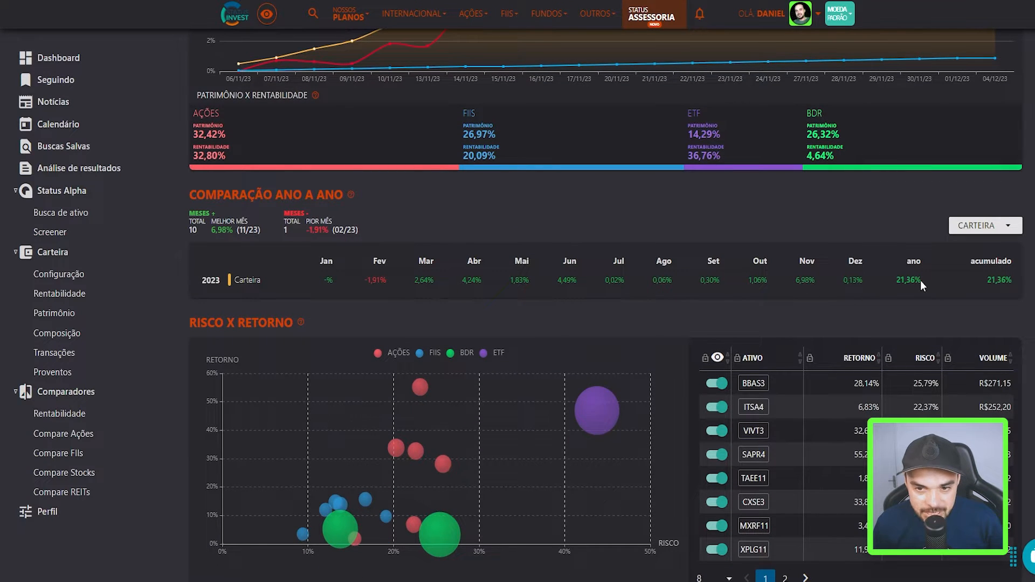
scroll(477, 291, down, 3)
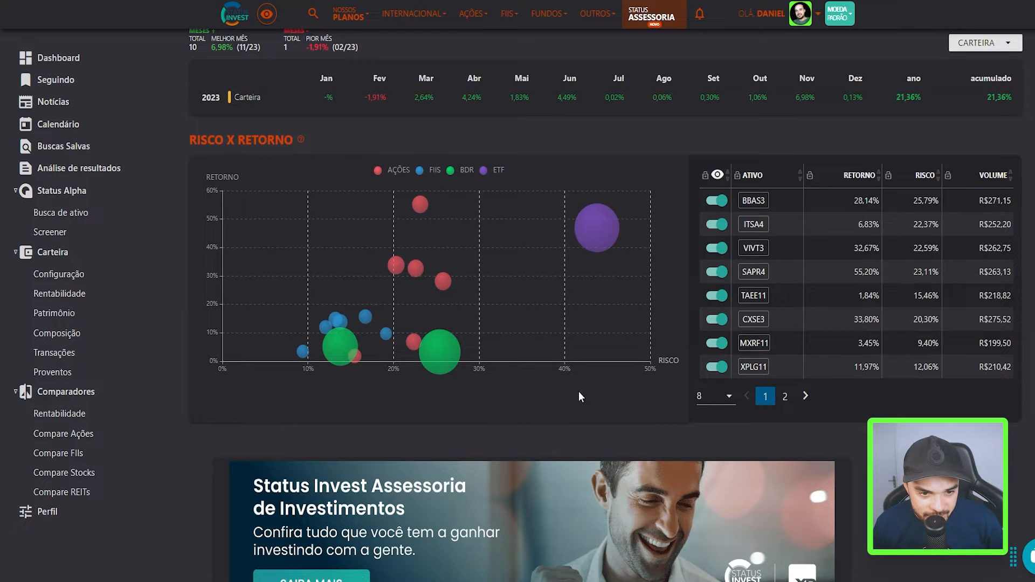
scroll(609, 370, up, 8)
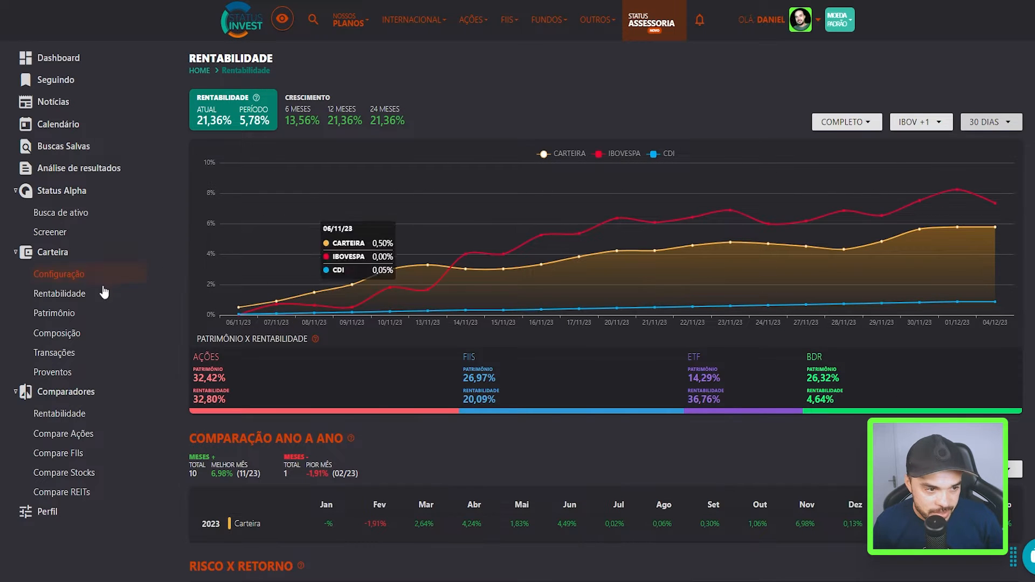
Step: Open the Patrimônio page and show its chart as Investimento to compare equity with the invested amount
click(54, 313)
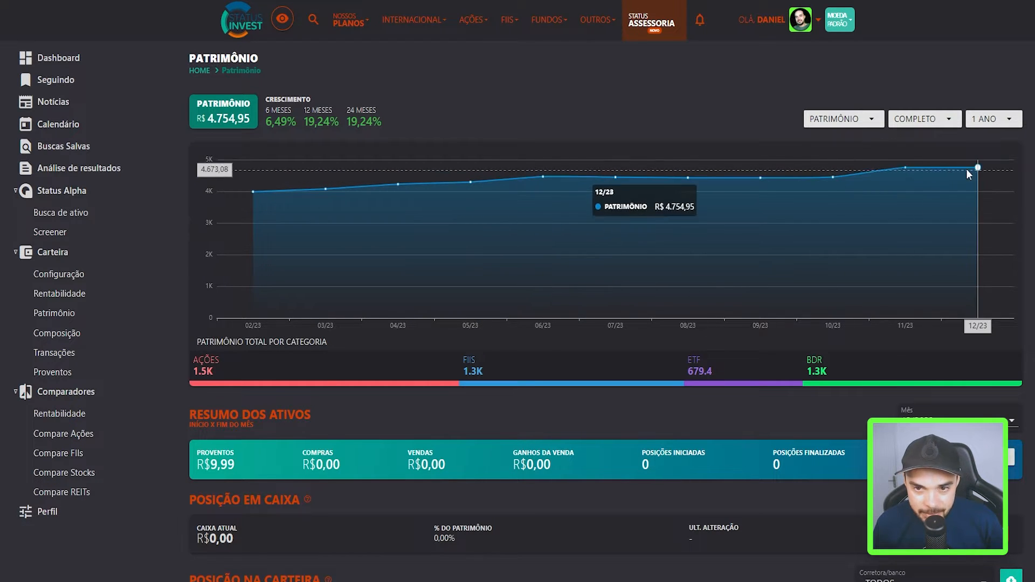
click(862, 119)
click(840, 142)
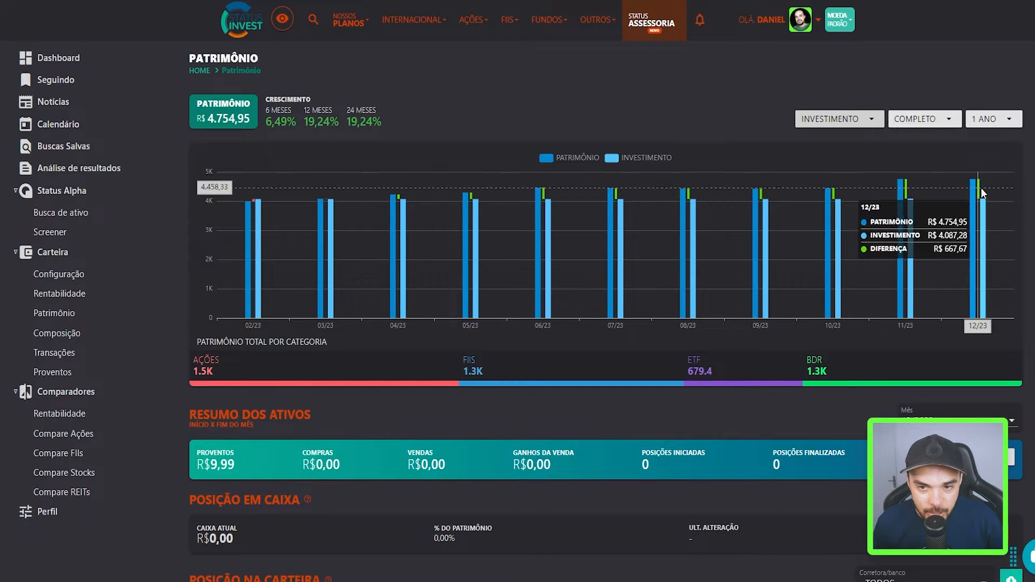
Step: Switch the chart back to the Patrimônio view and check its period options
click(835, 119)
click(828, 121)
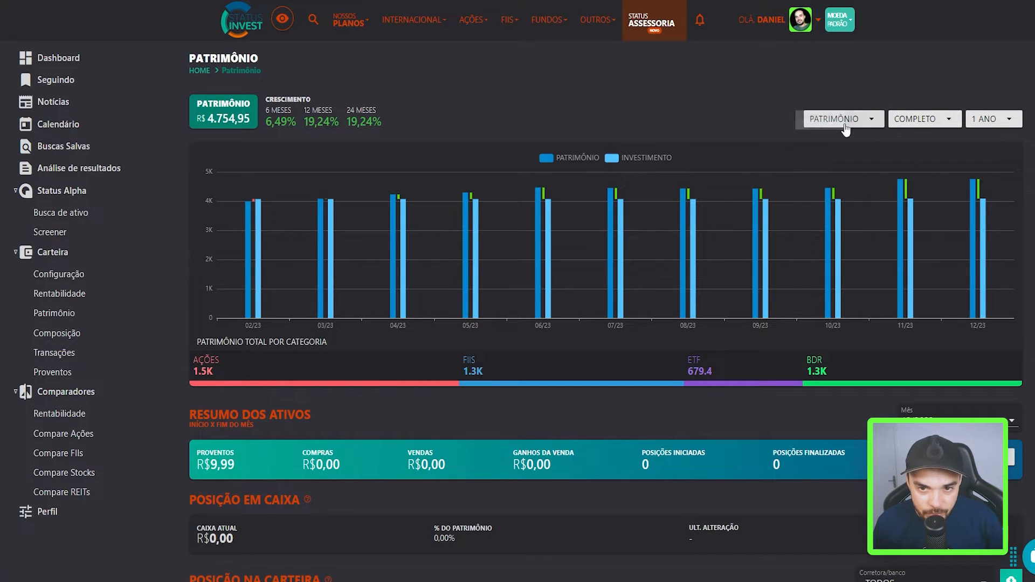
click(1008, 119)
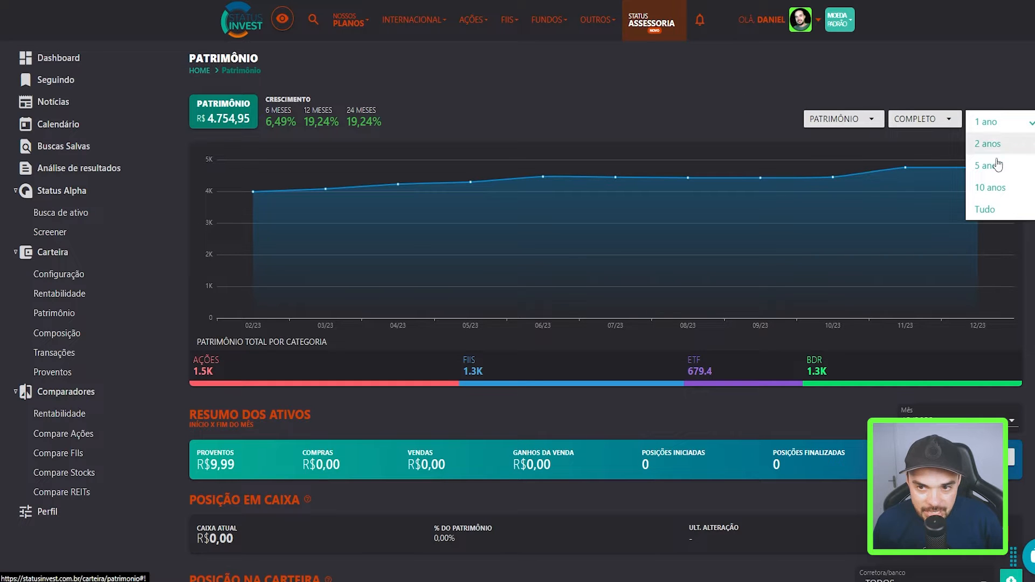
click(999, 210)
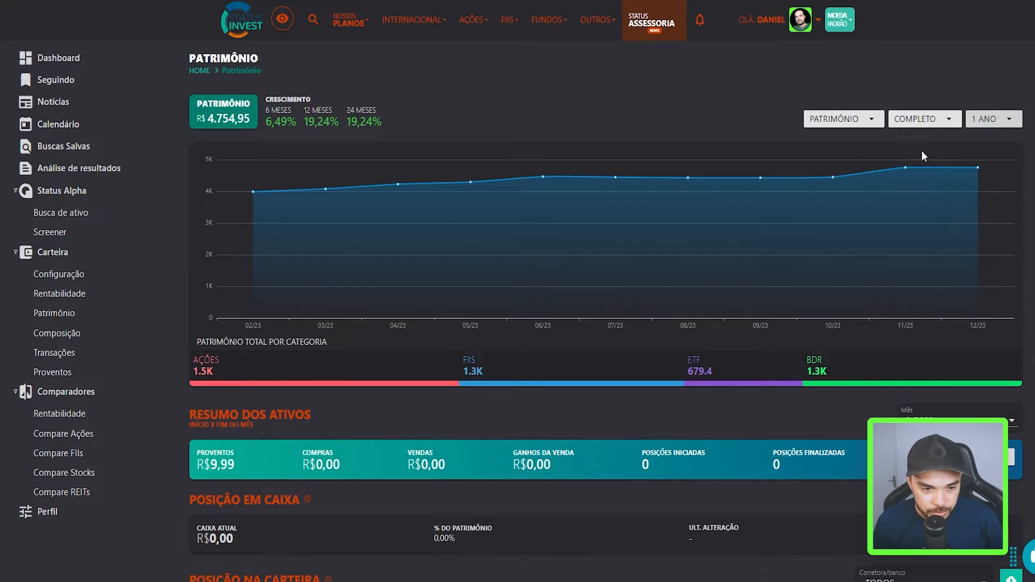
Step: Inspect the Ações, FIIs, BDR and ETF groups under Posição na Carteira, leaving only the Ações group expanded
scroll(645, 220, down, 8)
click(203, 195)
click(202, 193)
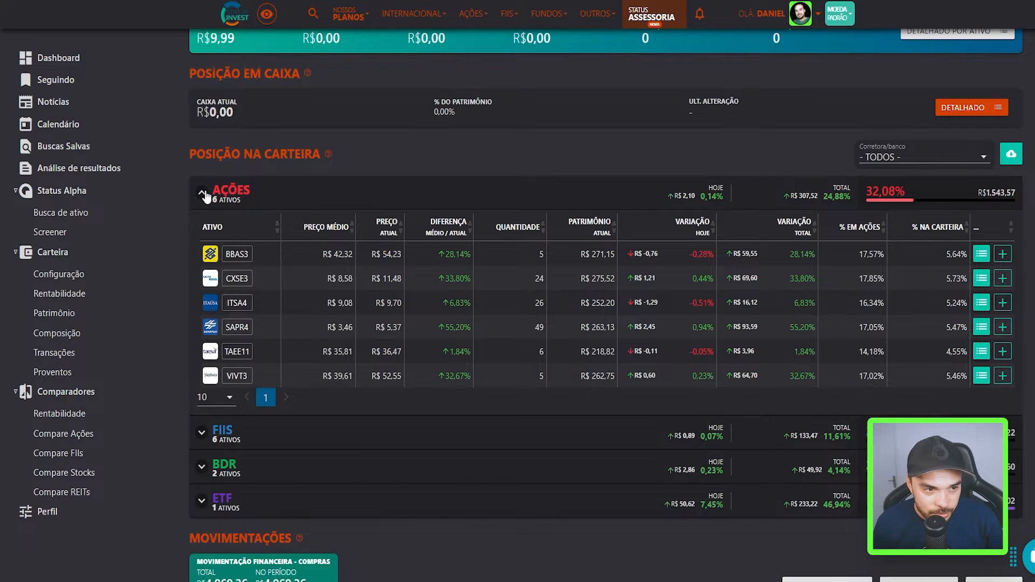
click(201, 195)
click(203, 229)
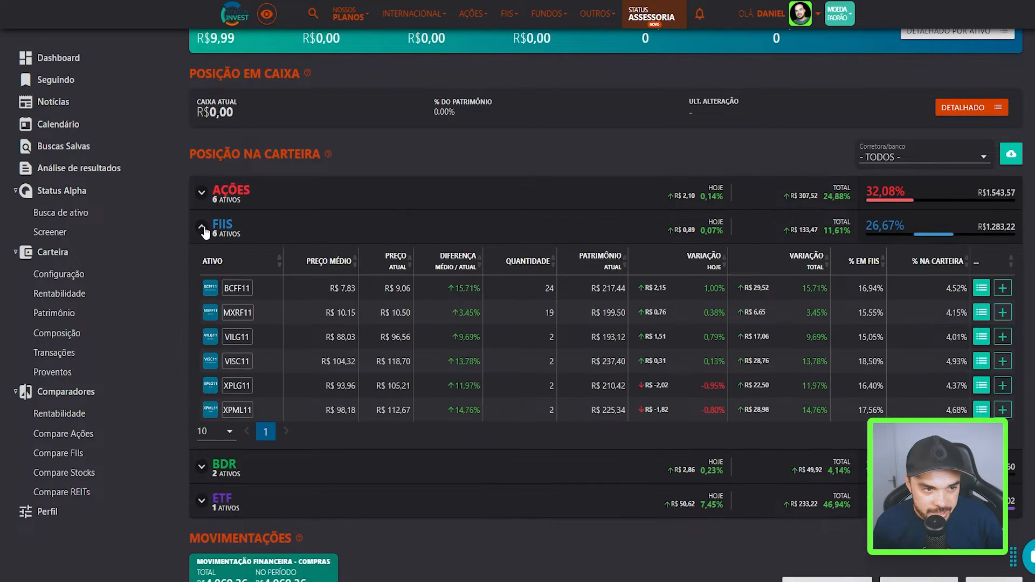
click(204, 232)
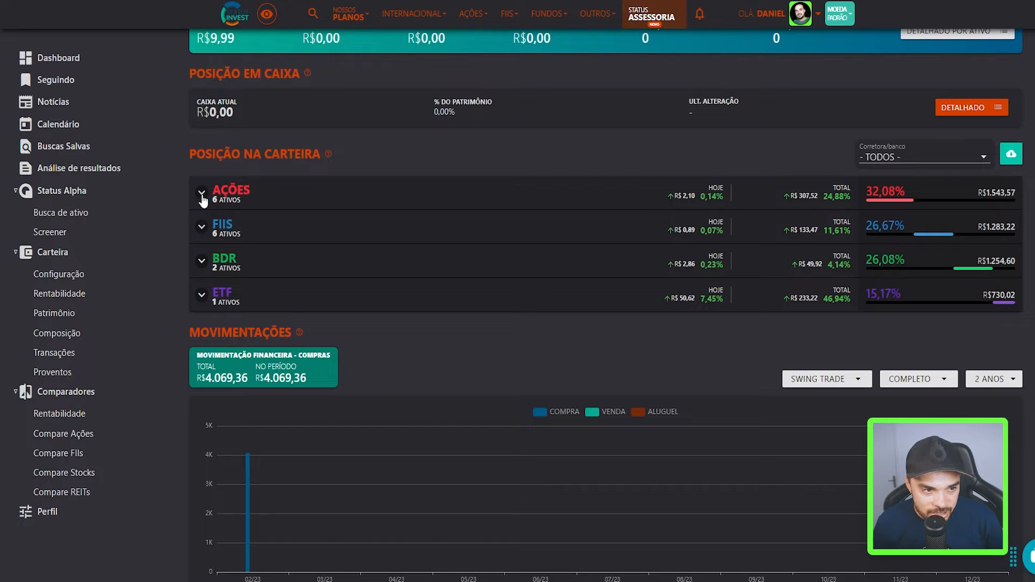
click(201, 261)
click(201, 261)
click(202, 295)
click(202, 295)
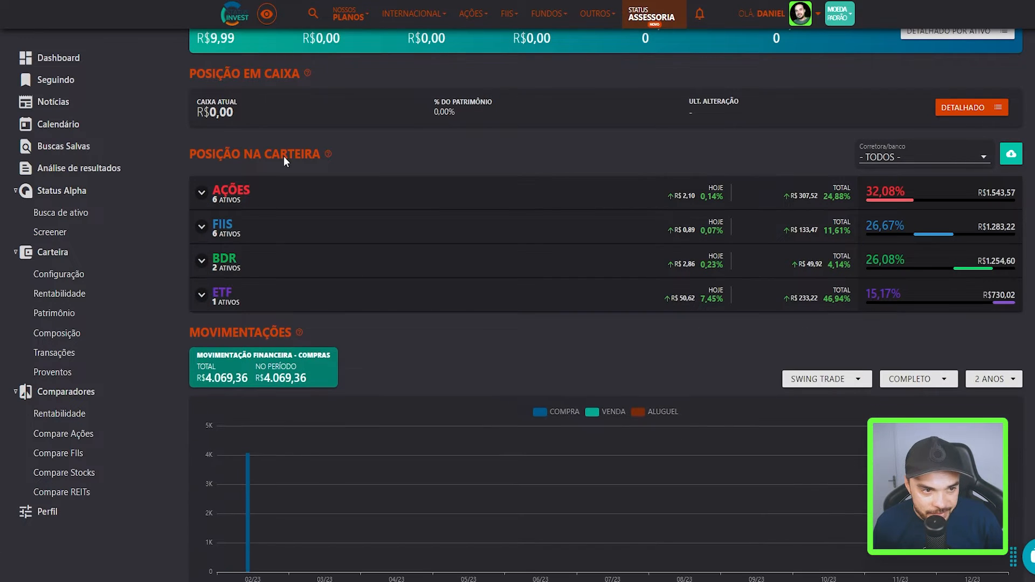
click(201, 193)
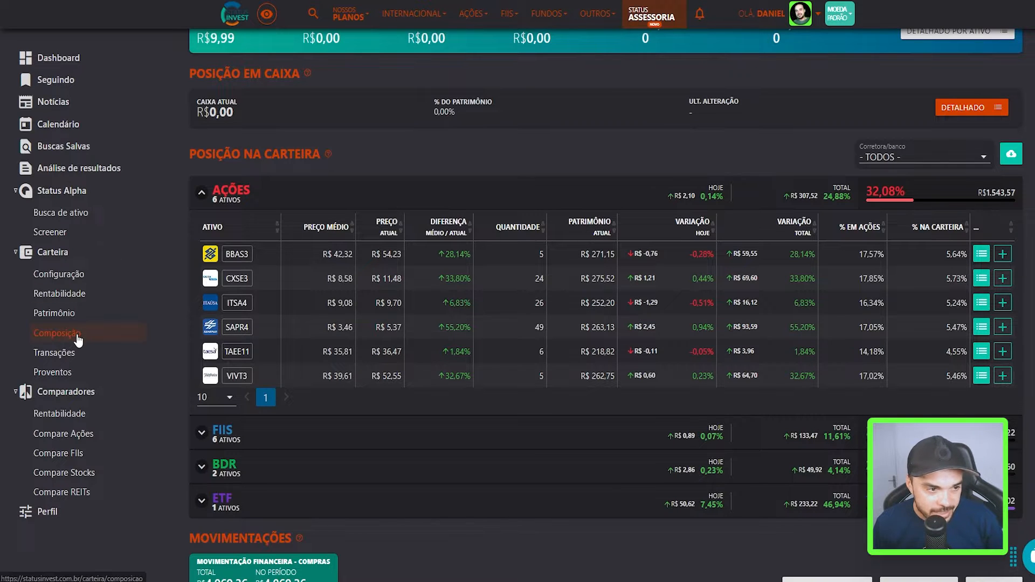
Step: Open the Composição page and expand the Ações group to examine each stock's segment and share of the portfolio
click(53, 333)
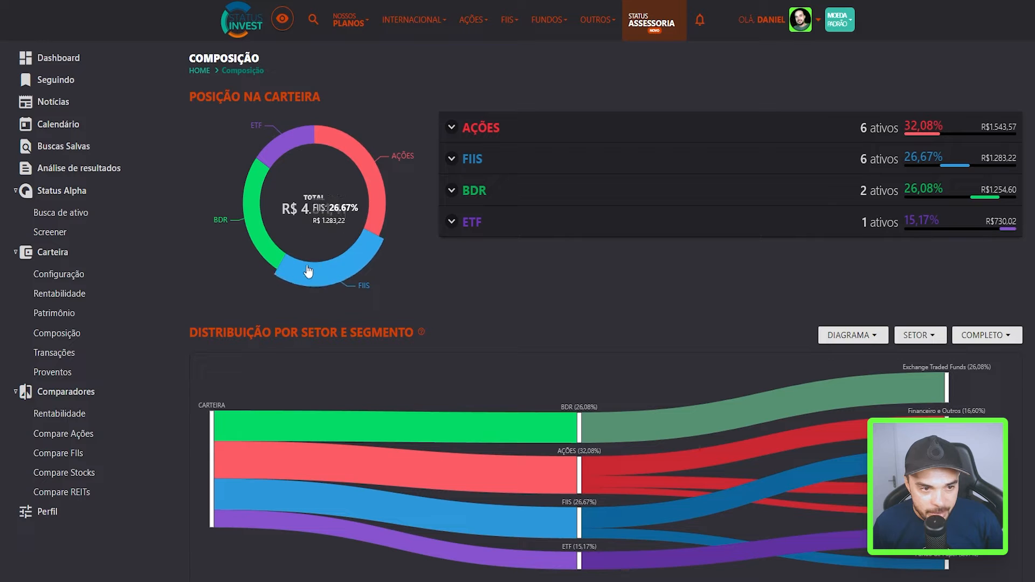
mouse_move(258, 261)
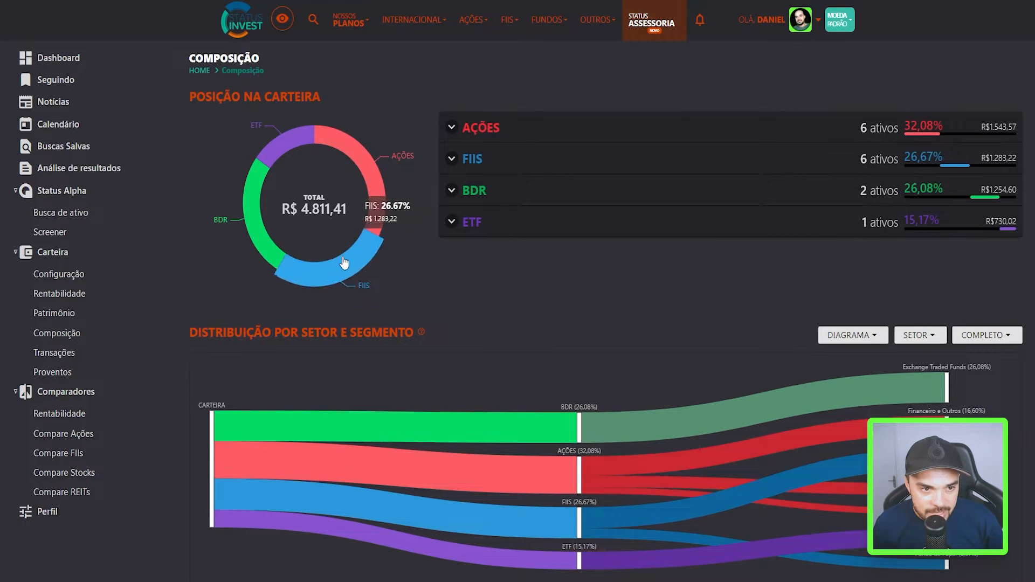
click(452, 131)
click(452, 132)
click(452, 131)
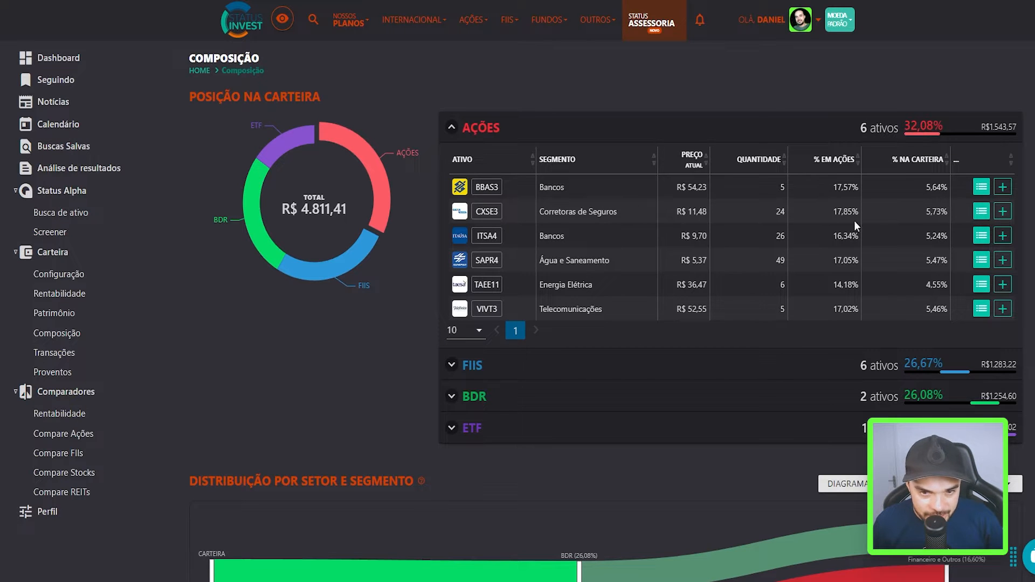
Step: Change the Distribuição por Setor e Segmento chart from a diagram to a donut
scroll(420, 200, down, 5)
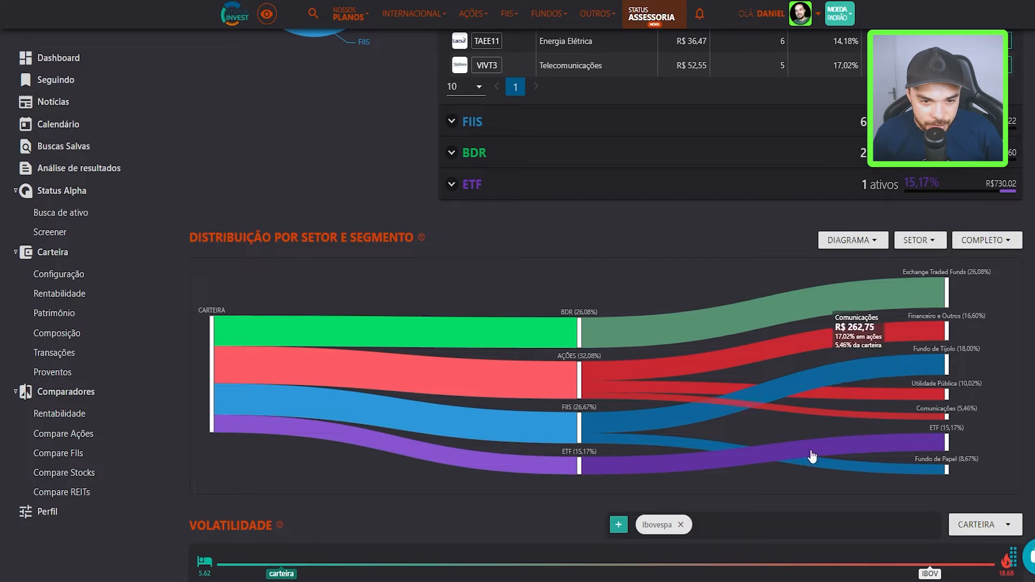
click(851, 240)
click(842, 294)
scroll(678, 318, down, 1)
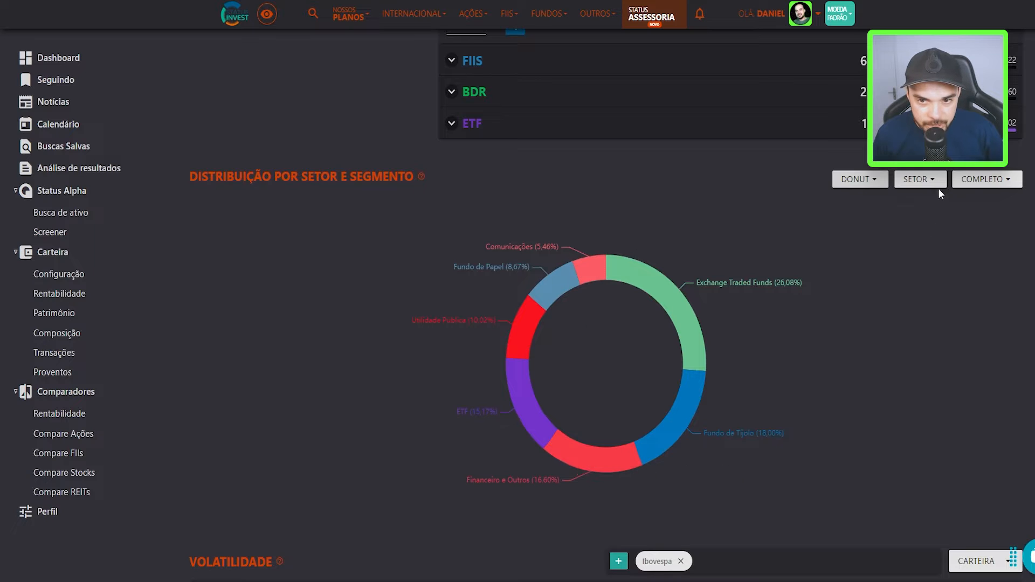
Step: Group the Distribuição por Setor e Segmento donut by Ativo, check it filtered to Ações, and restore the Completo filter
click(919, 181)
click(940, 264)
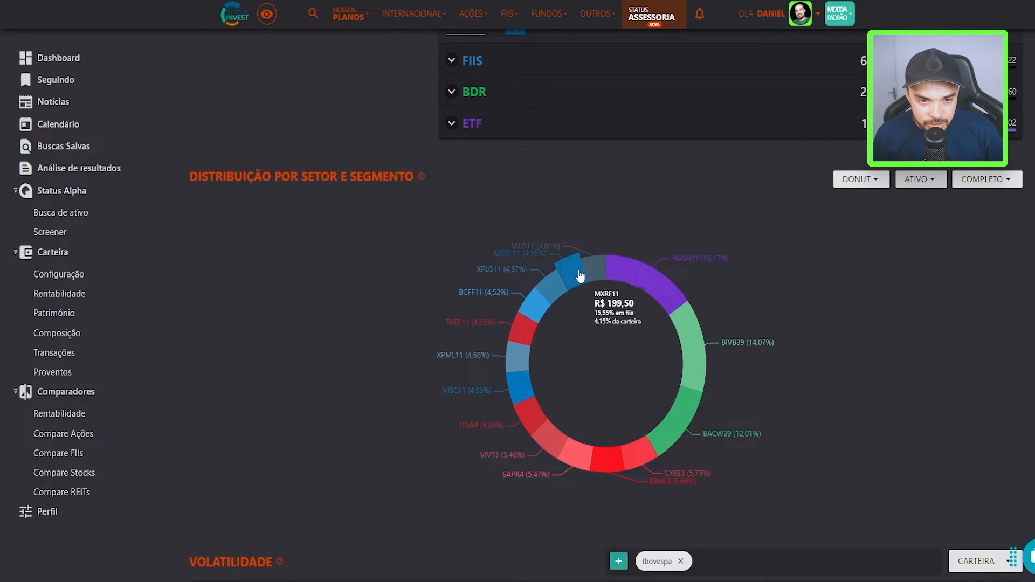
click(1002, 183)
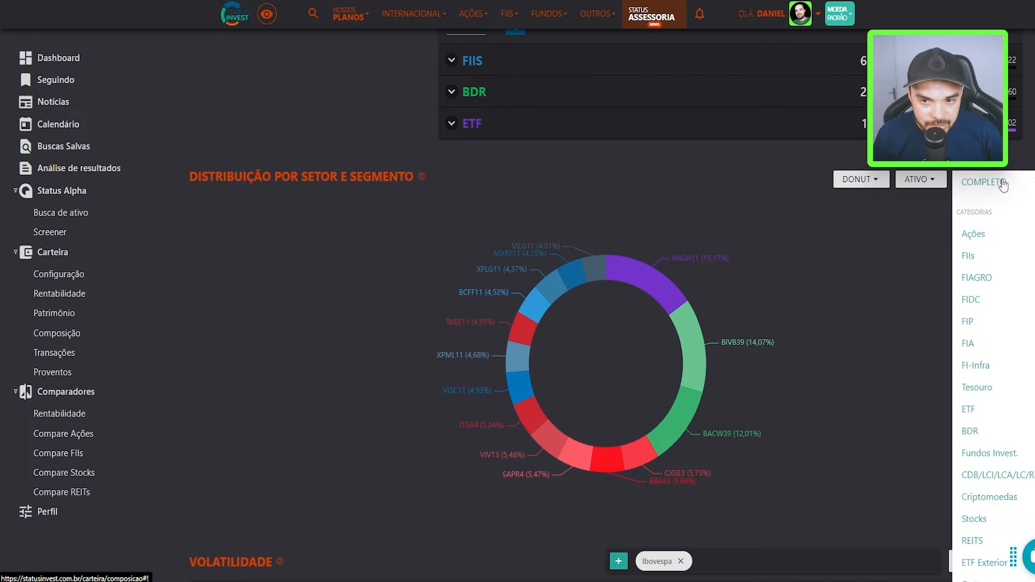
click(986, 235)
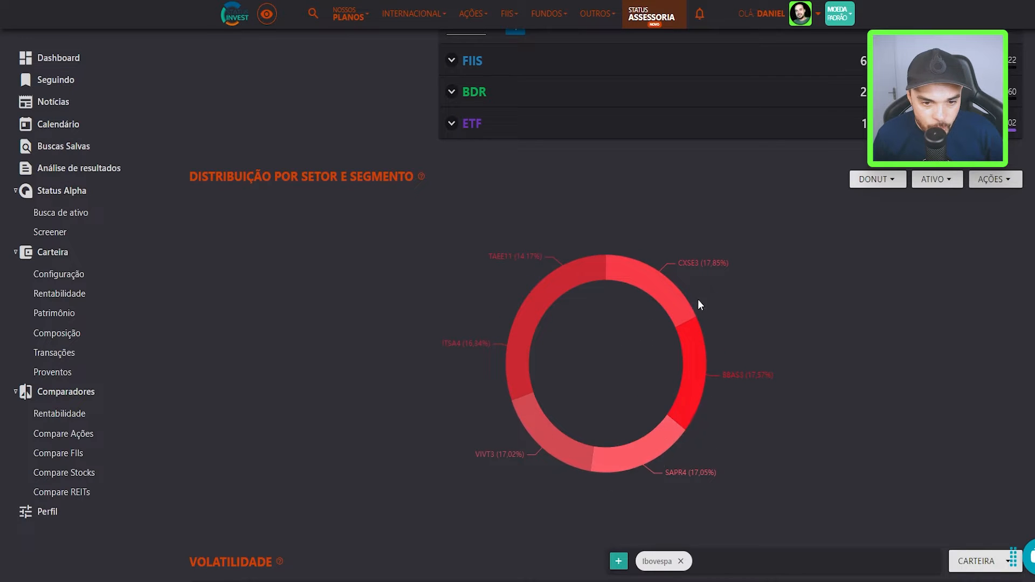
click(1005, 182)
click(1005, 184)
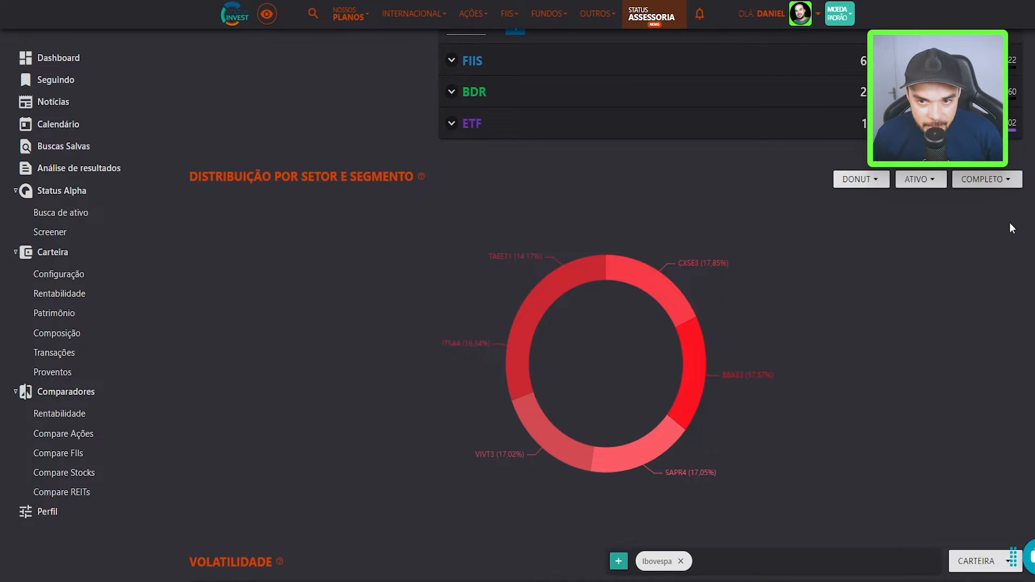
Step: Review the portfolio's Transações page and open the Proventos page
click(56, 354)
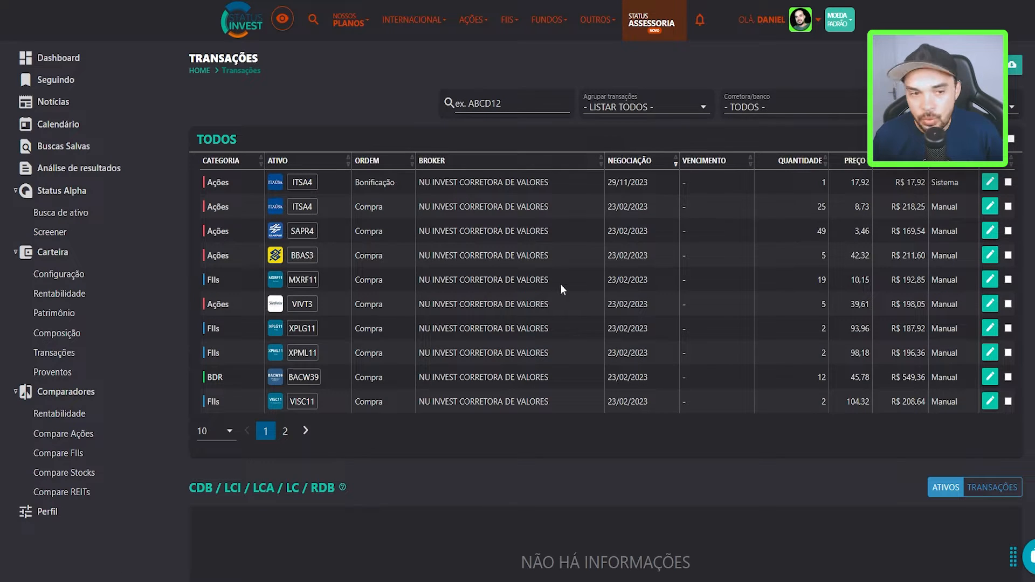
click(151, 351)
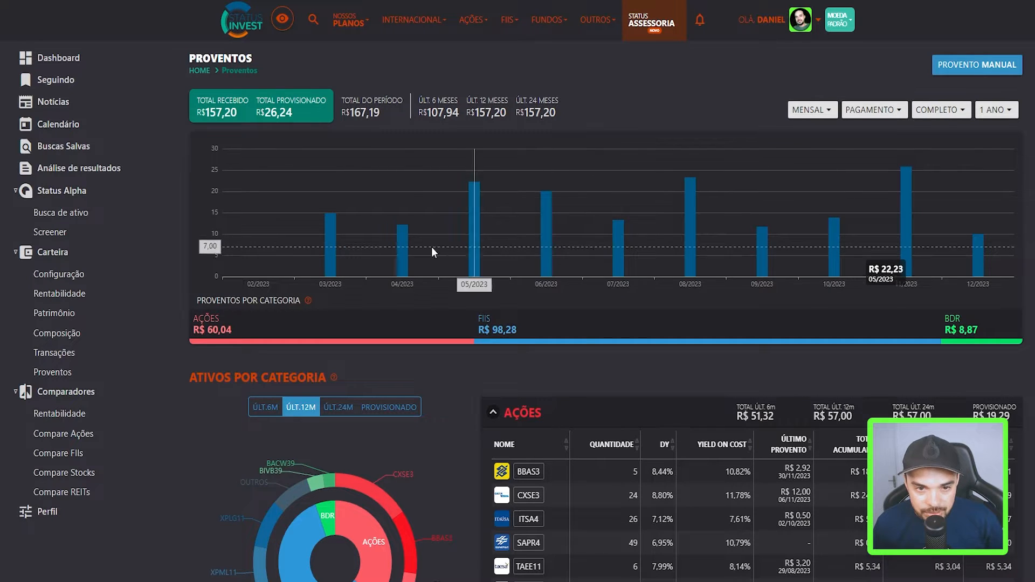
Step: Break the Proventos chart down by Ativos and examine the payment details for 11/2023
click(945, 110)
click(949, 208)
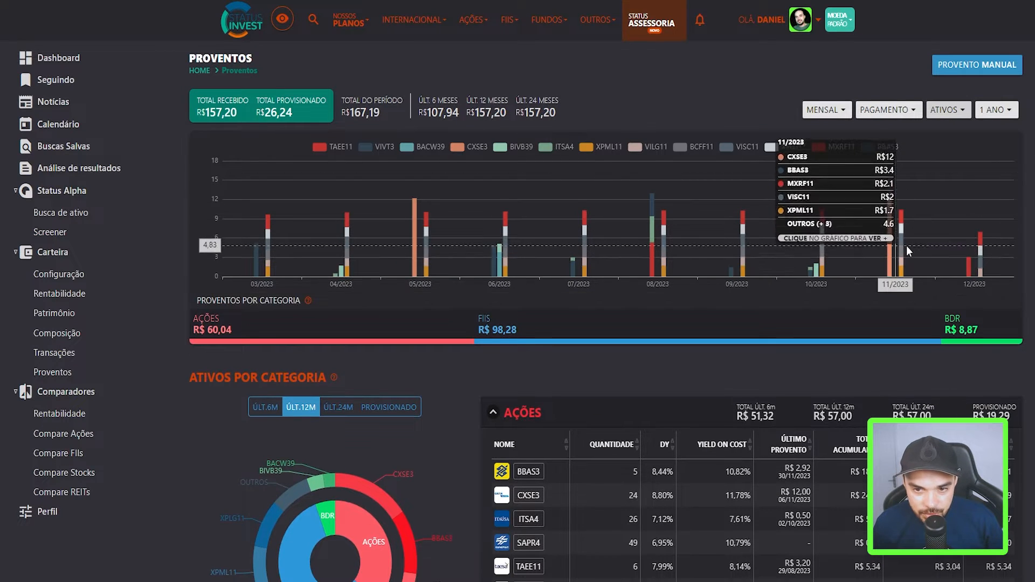
click(904, 246)
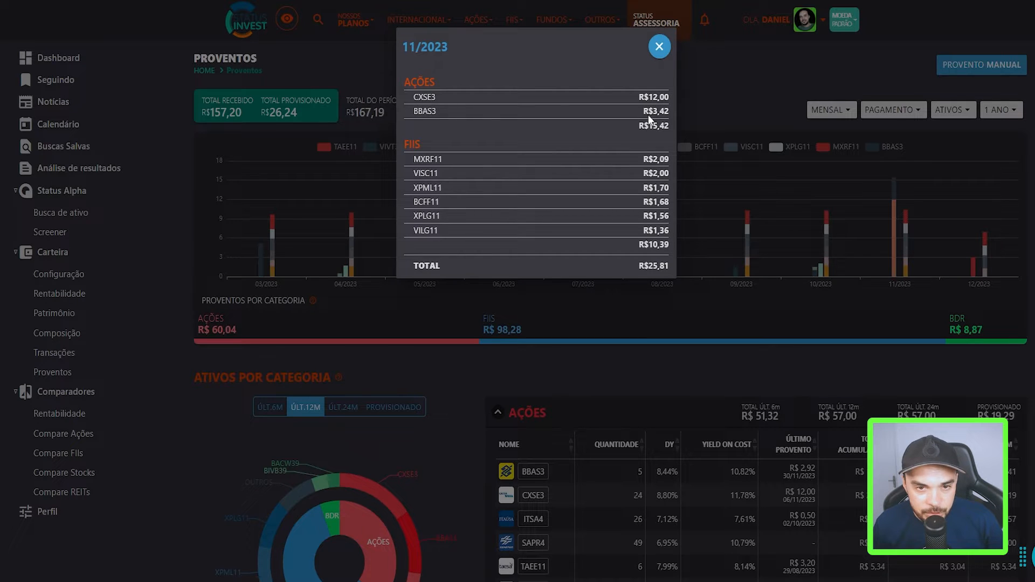
click(659, 46)
Step: Inspect the Ações, FIIs and BDR dividend groups under Ativos por Categoria, leaving only Ações expanded
scroll(617, 225, down, 3)
click(493, 230)
click(492, 260)
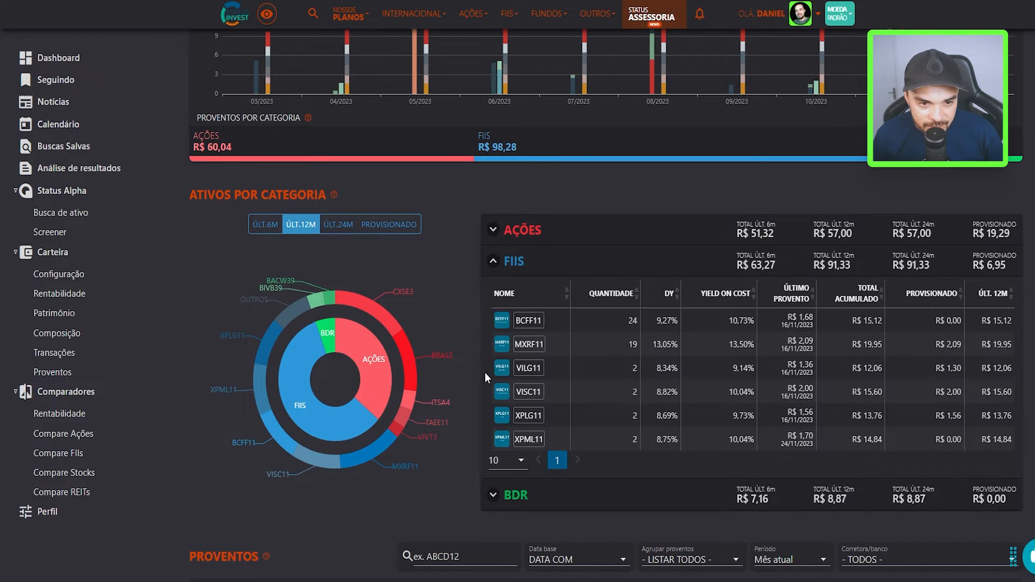
click(492, 261)
click(493, 292)
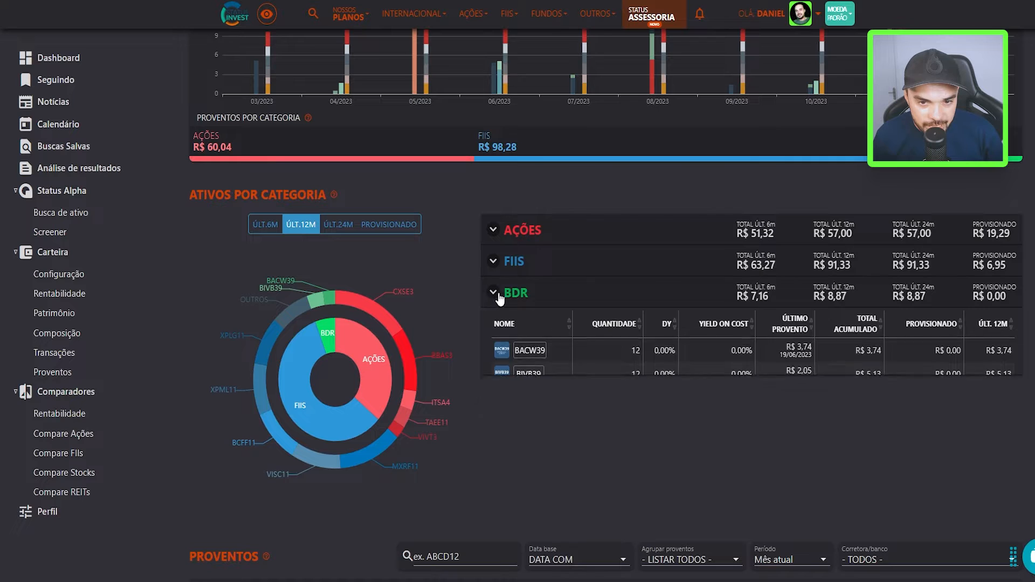
click(754, 239)
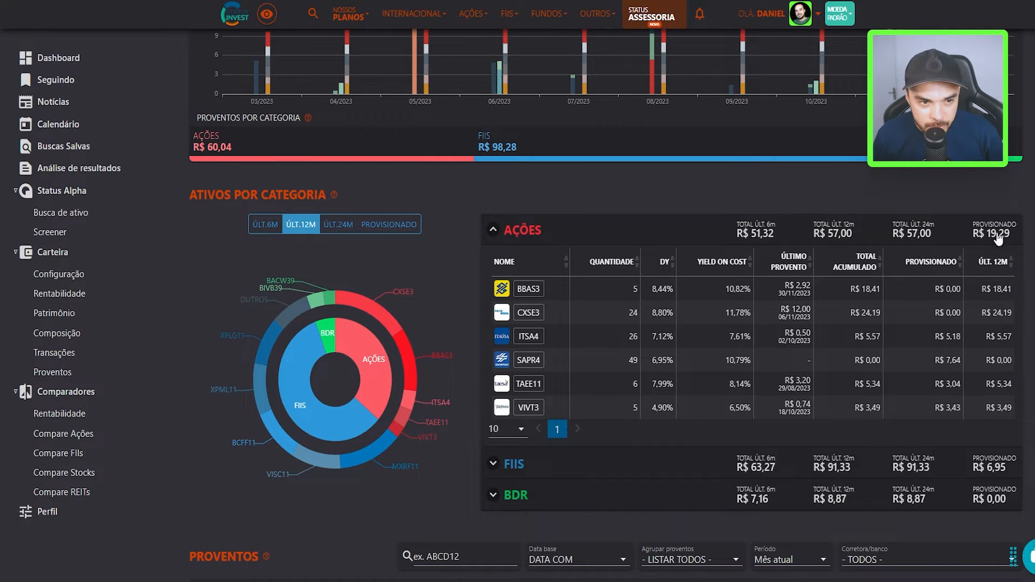
Step: Compare the Últ. 6M, Últ. 12M and Provisionado views of the Ativos por Categoria chart
click(265, 226)
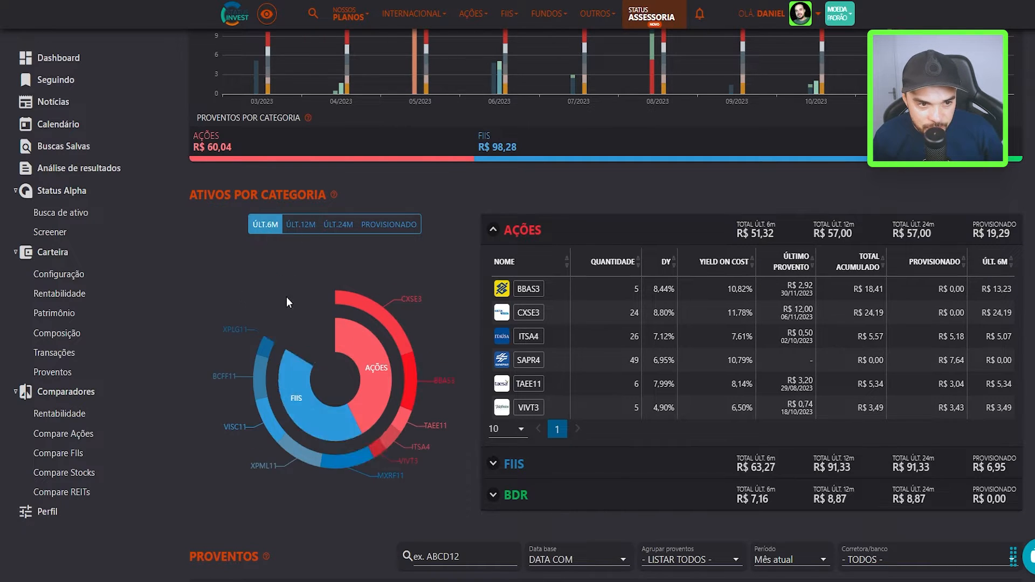
click(297, 230)
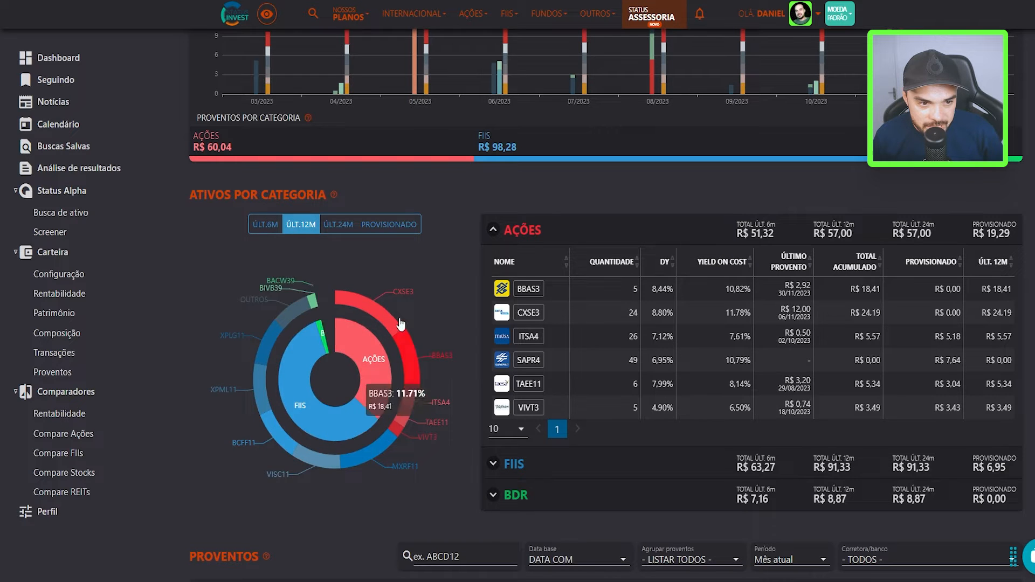
click(399, 225)
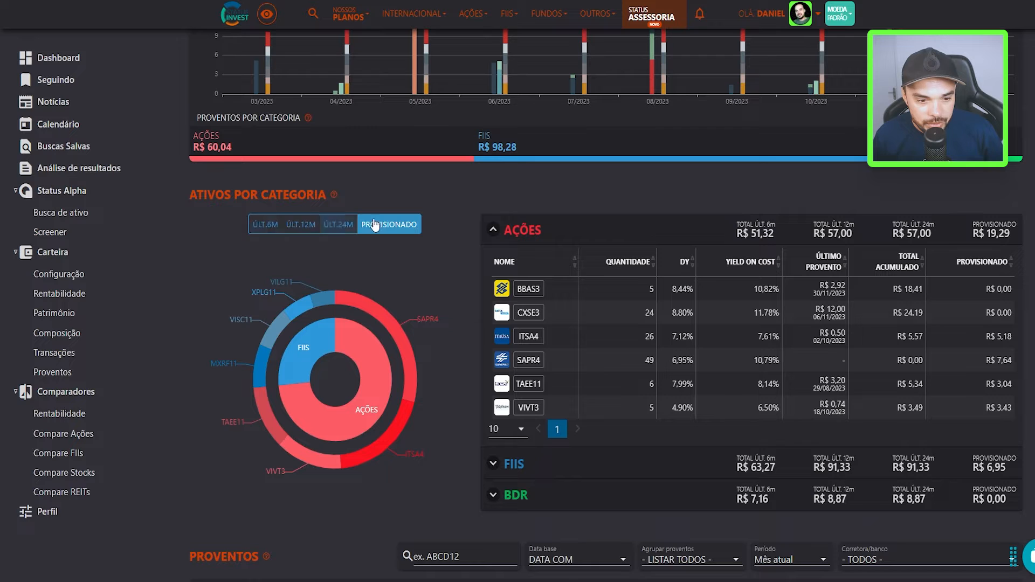
scroll(743, 127, up, 3)
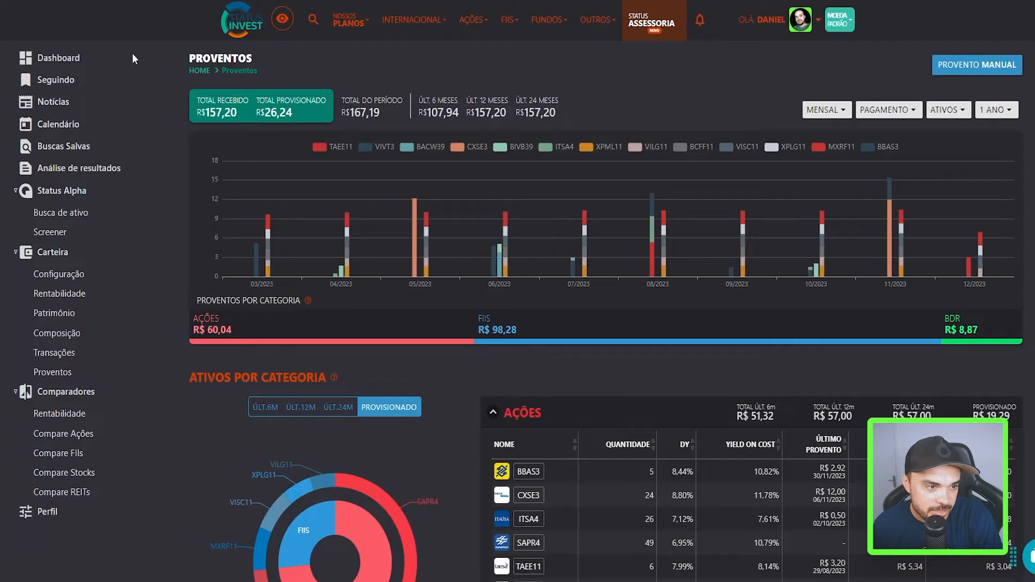
Step: Revisit the Patrimônio and Composição pages, and inspect the FIIs and BDR groups under Posição na Carteira
click(64, 318)
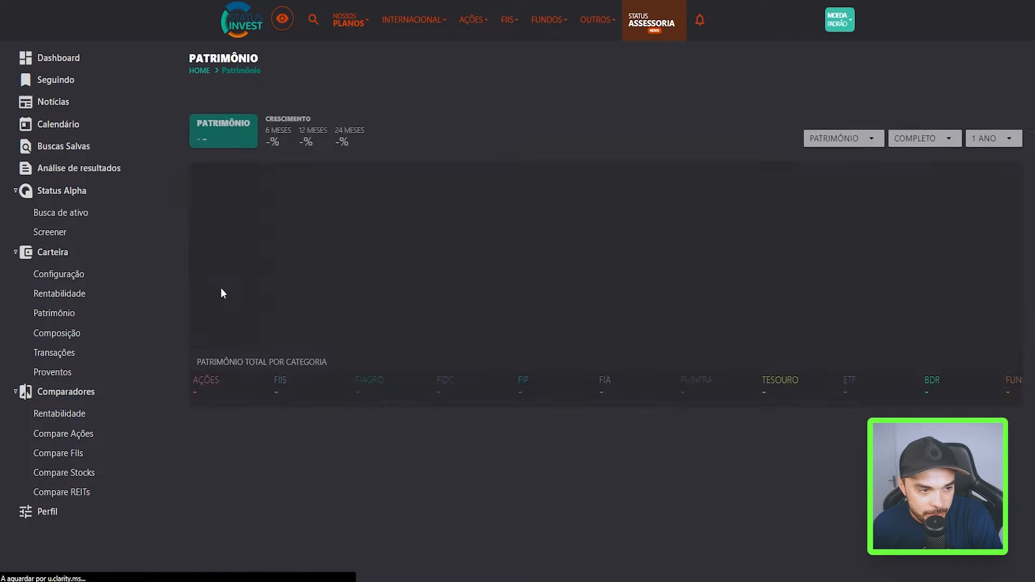
click(77, 333)
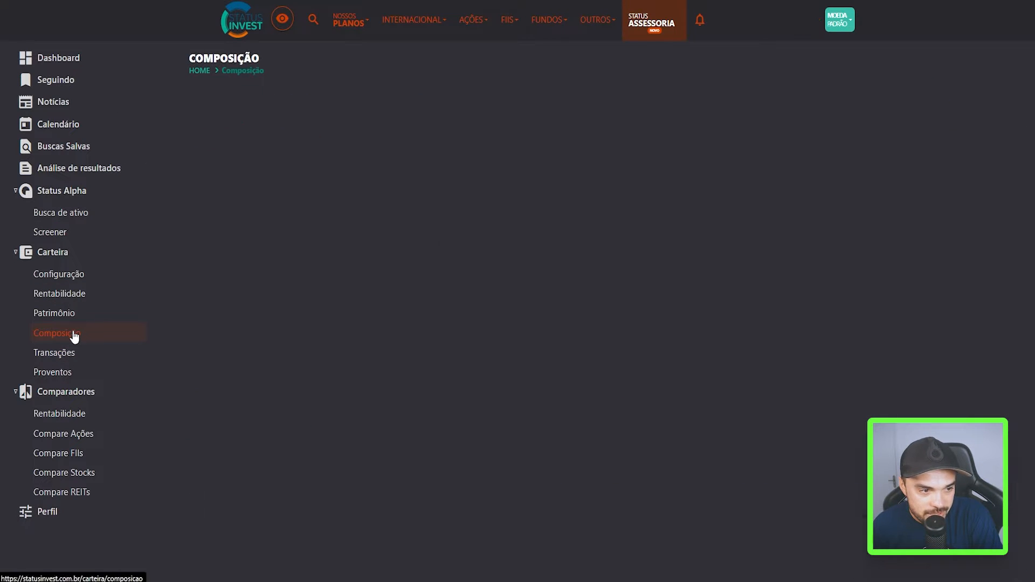
click(451, 130)
click(452, 129)
click(453, 160)
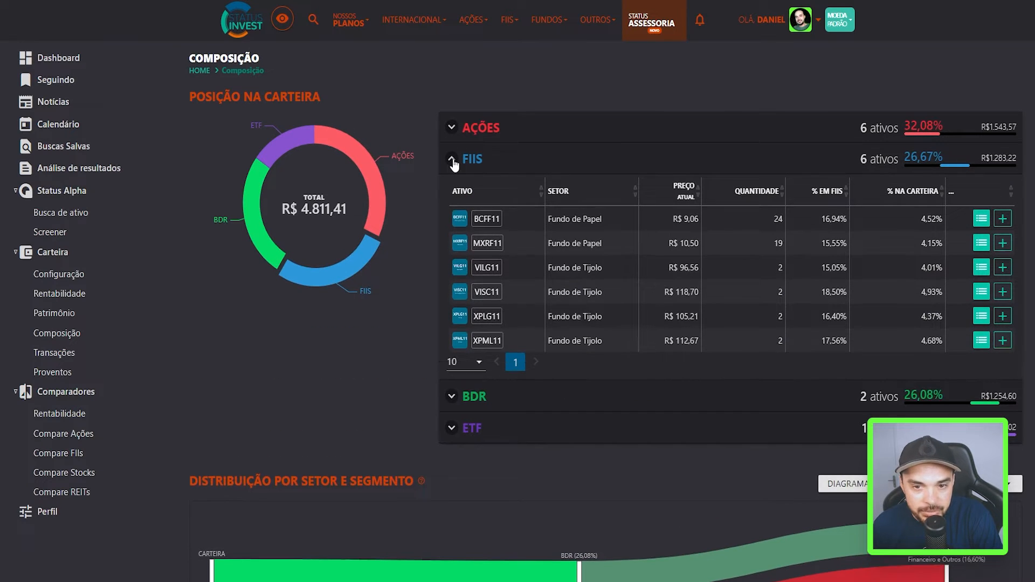
click(452, 162)
click(475, 192)
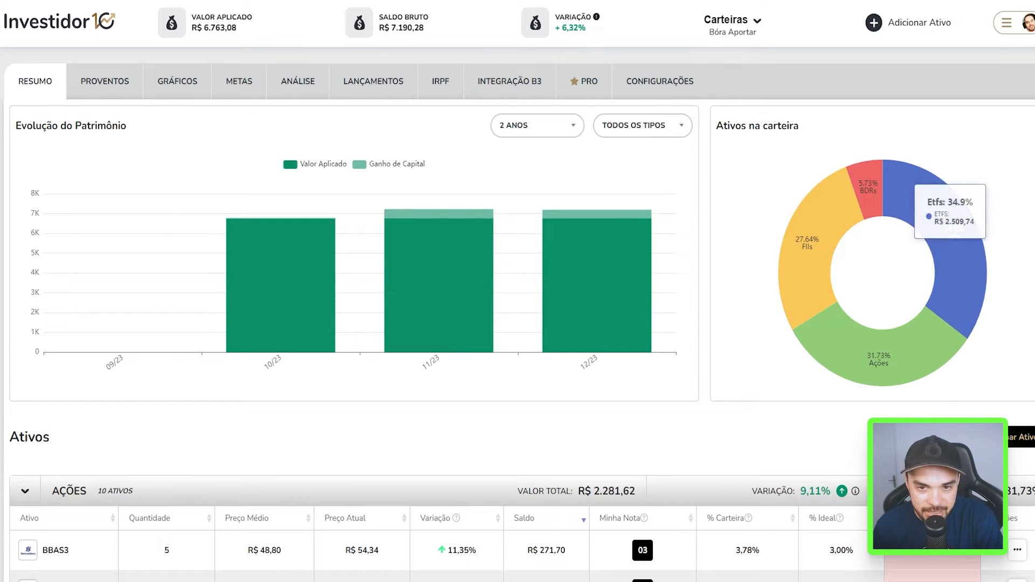
Step: Examine the category shares in Ativos na carteira and the monthly values in the Evolução do Patrimônio chart
mouse_move(842, 213)
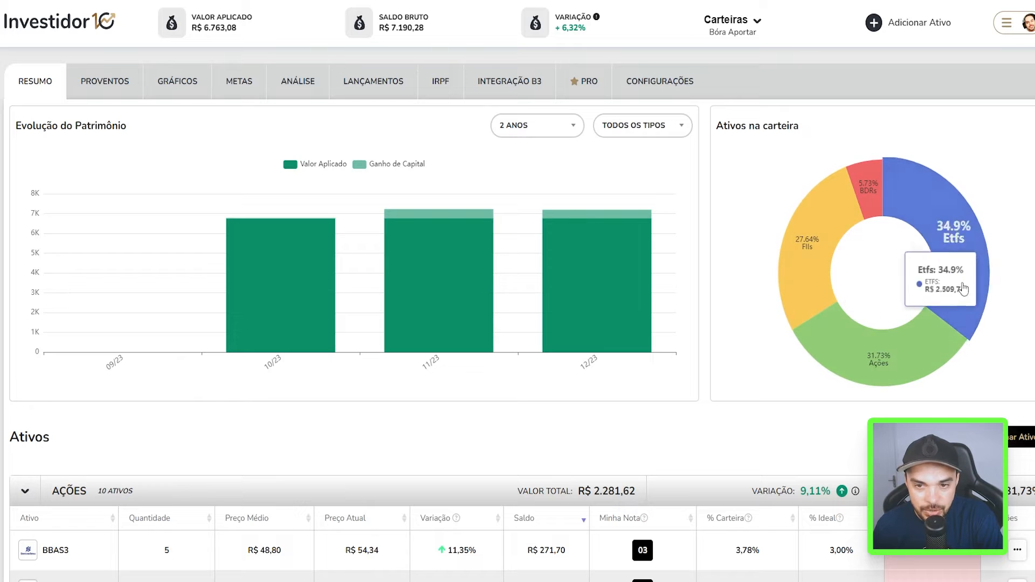
mouse_move(297, 277)
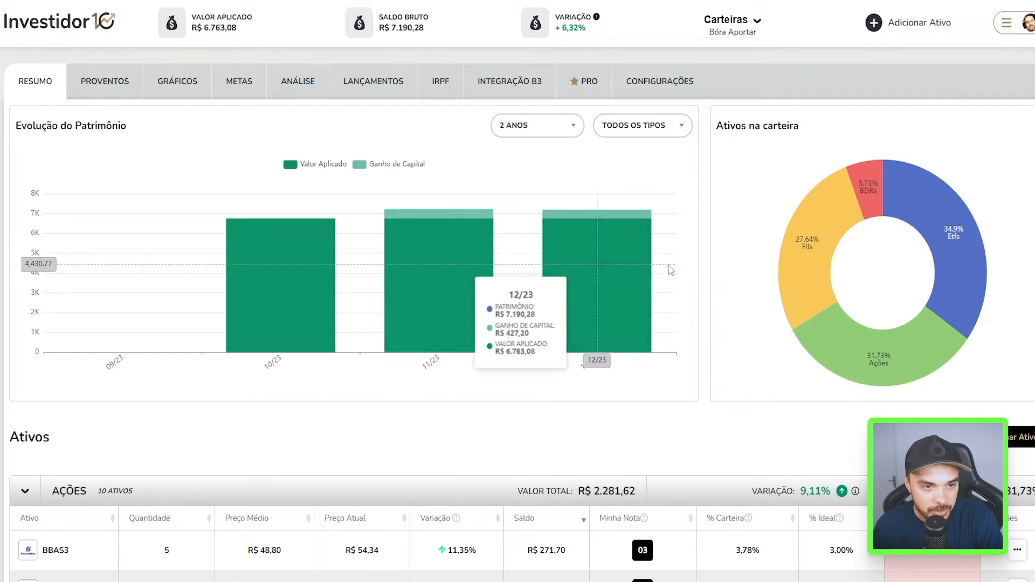
scroll(701, 209, down, 9)
scroll(5, 291, up, 9)
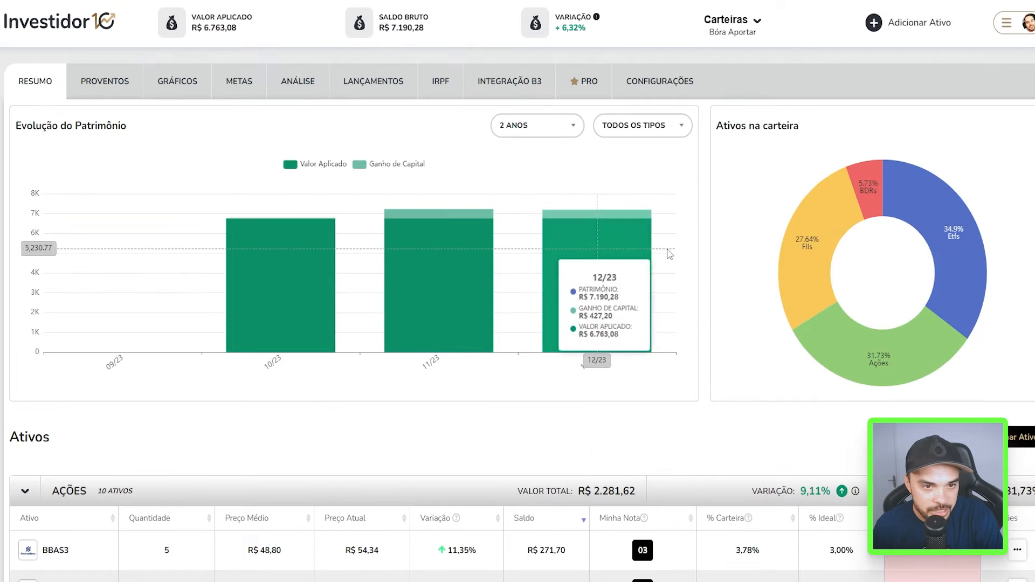
mouse_move(258, 288)
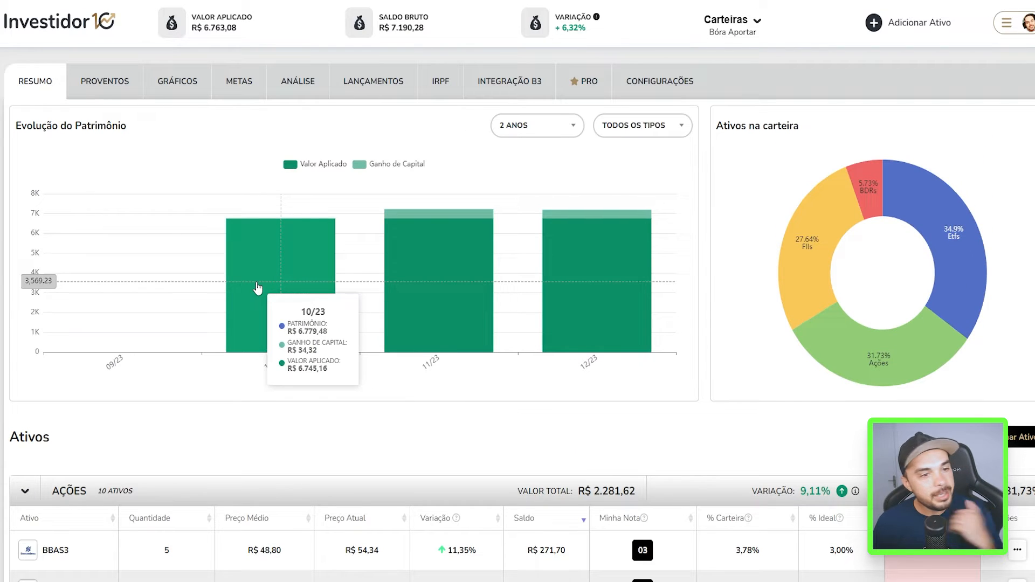
mouse_move(597, 260)
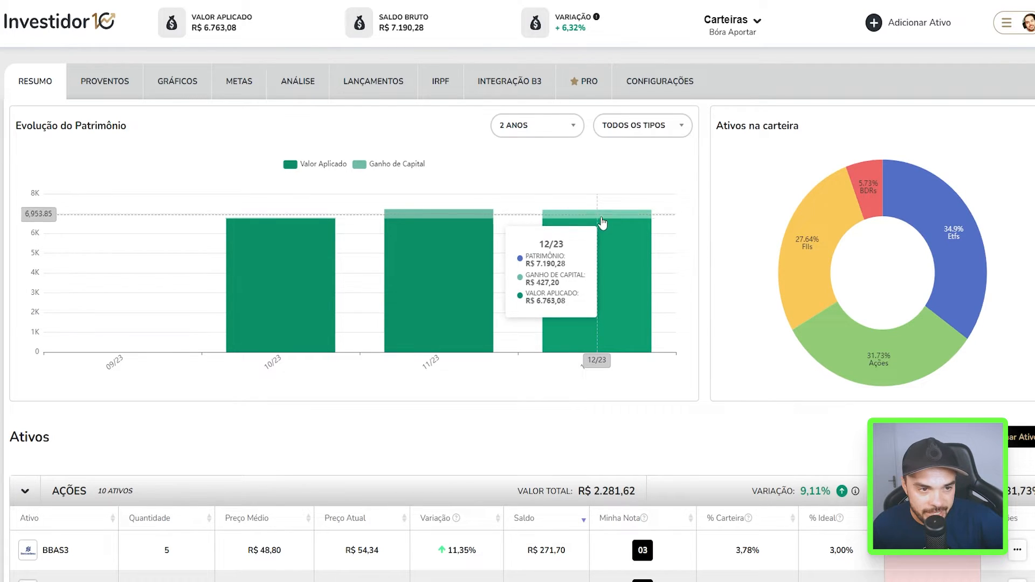
Step: Toggle the Valor Aplicado and Ganho de Capital series off and on in the Evolução do Patrimônio chart
click(316, 165)
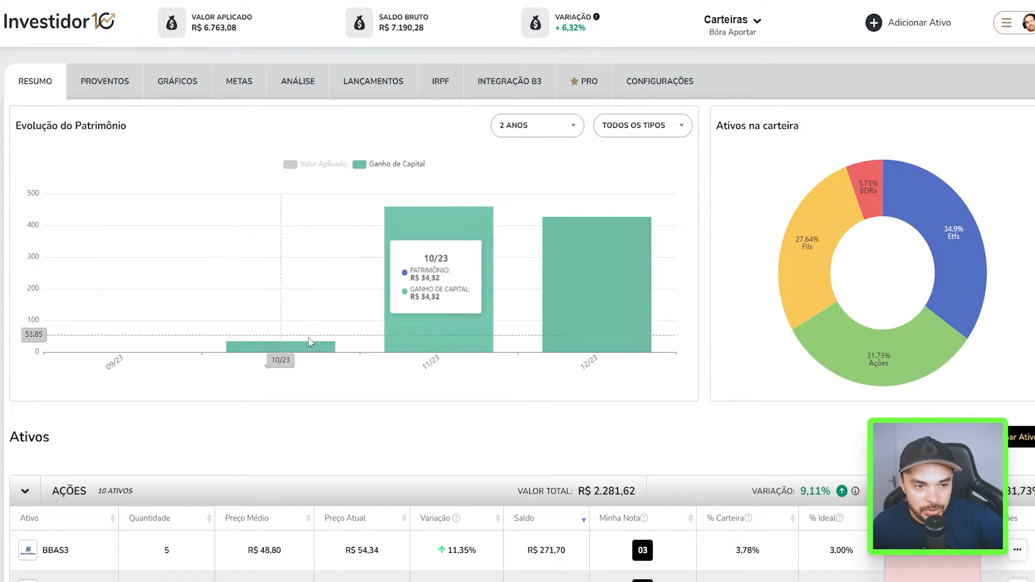
click(319, 164)
click(404, 165)
click(399, 165)
click(400, 165)
click(399, 165)
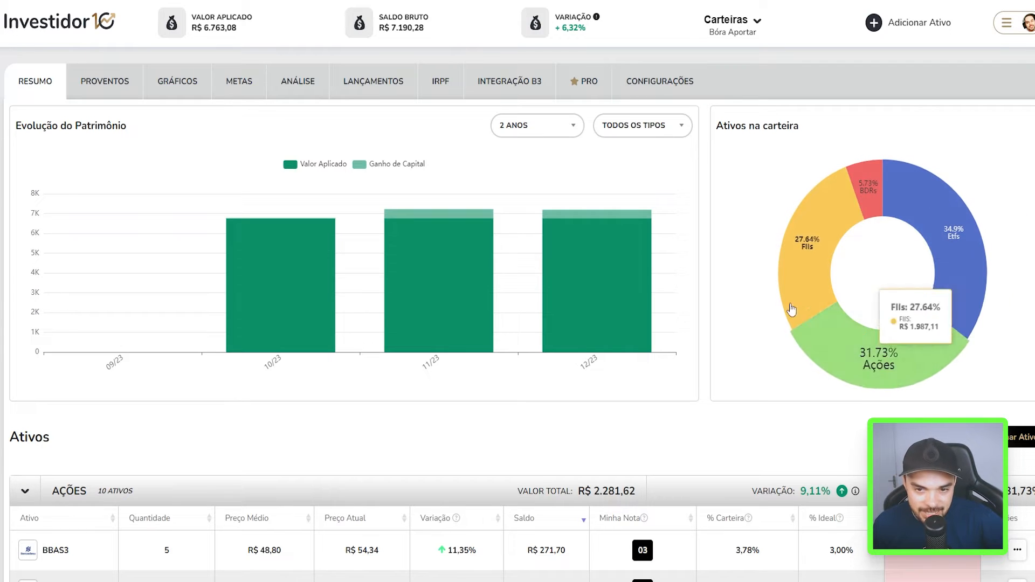
Step: Collapse and re-expand the Ações group under Ativos, and review its price, variation and ideal percentage columns
scroll(754, 208, down, 7)
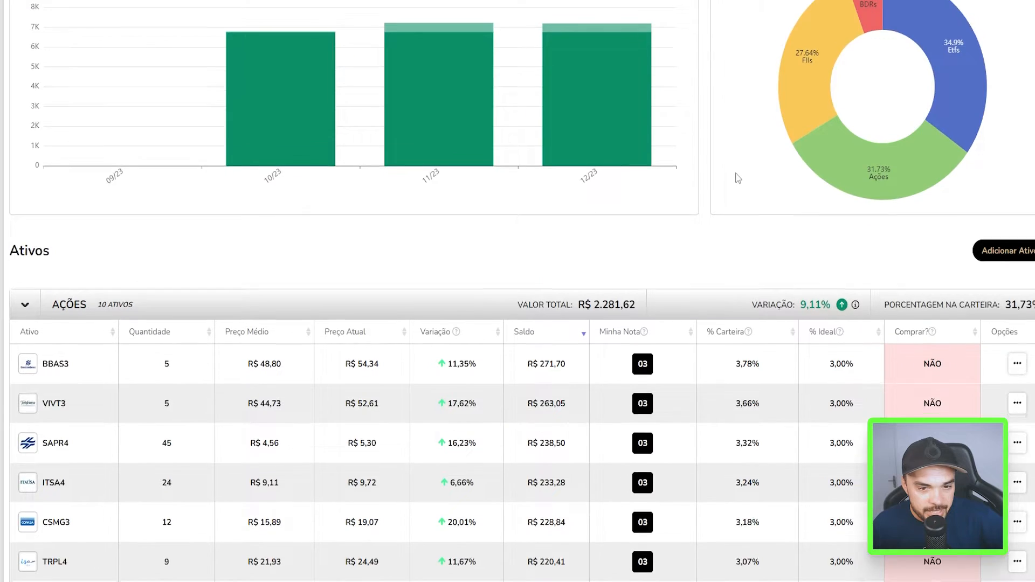
click(24, 127)
click(25, 127)
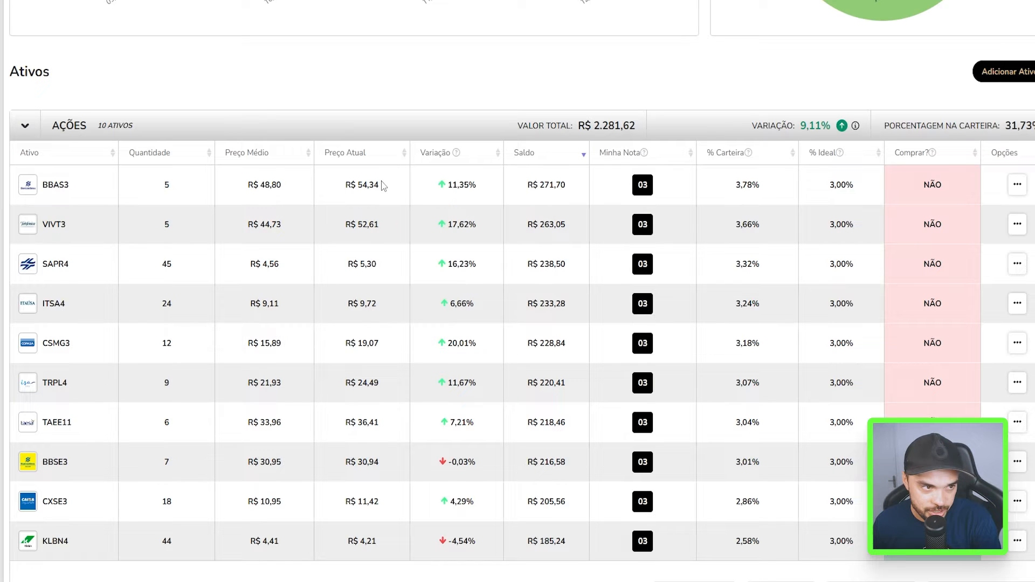
scroll(796, 201, down, 1)
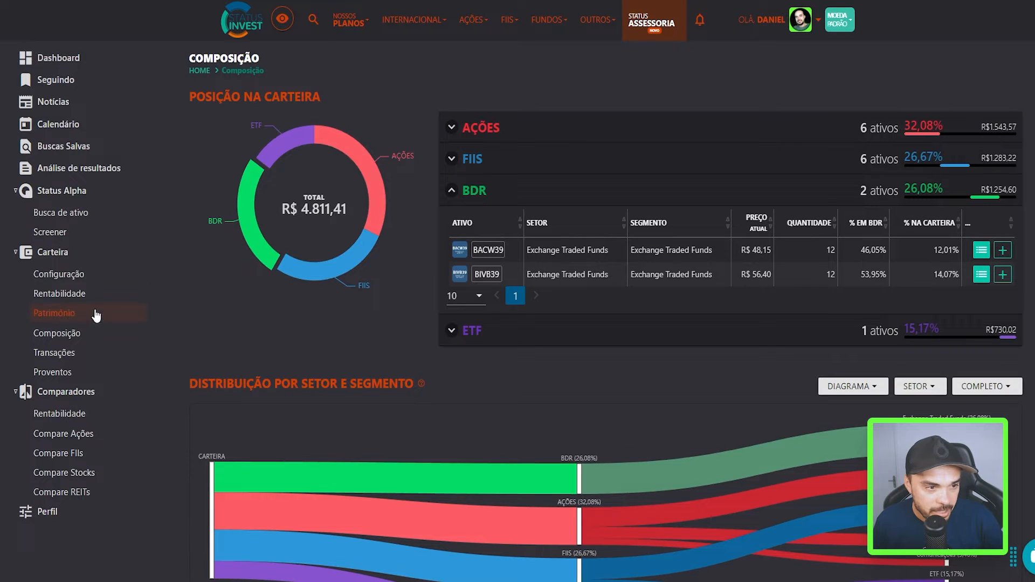
Step: Open the Patrimônio page and review the Ações table under Posição na Carteira
click(68, 312)
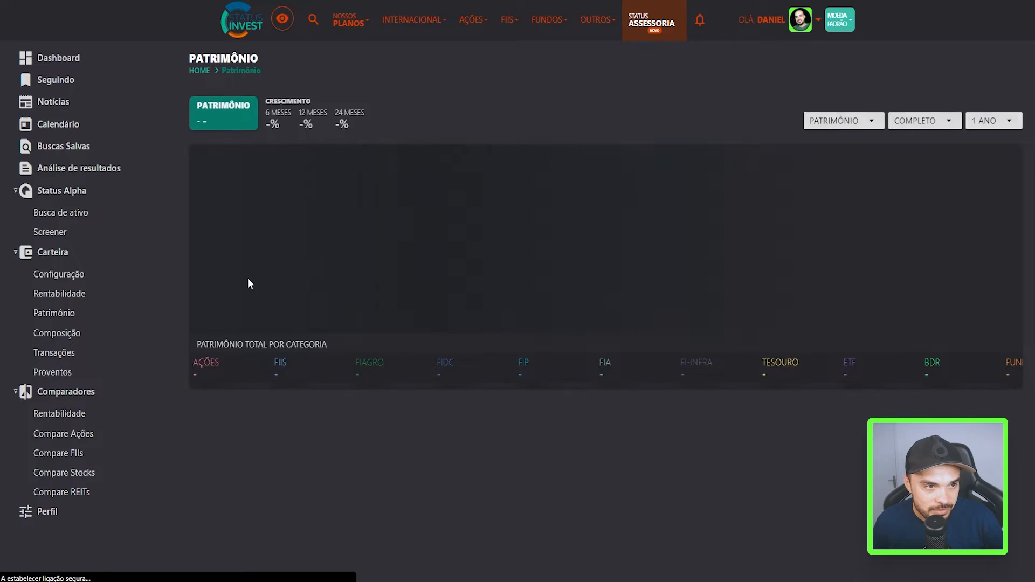
scroll(349, 244, down, 3)
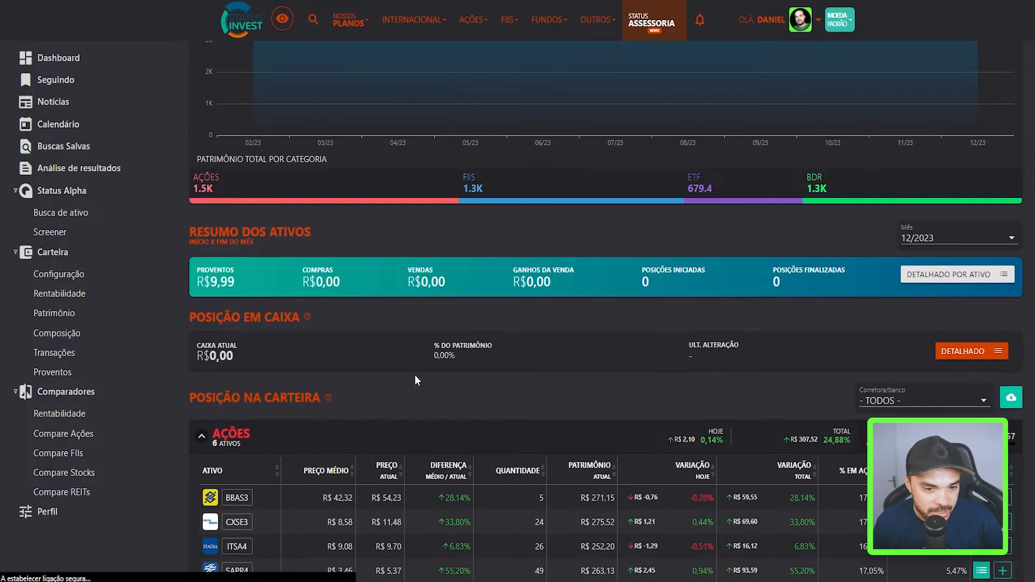
scroll(348, 242, down, 3)
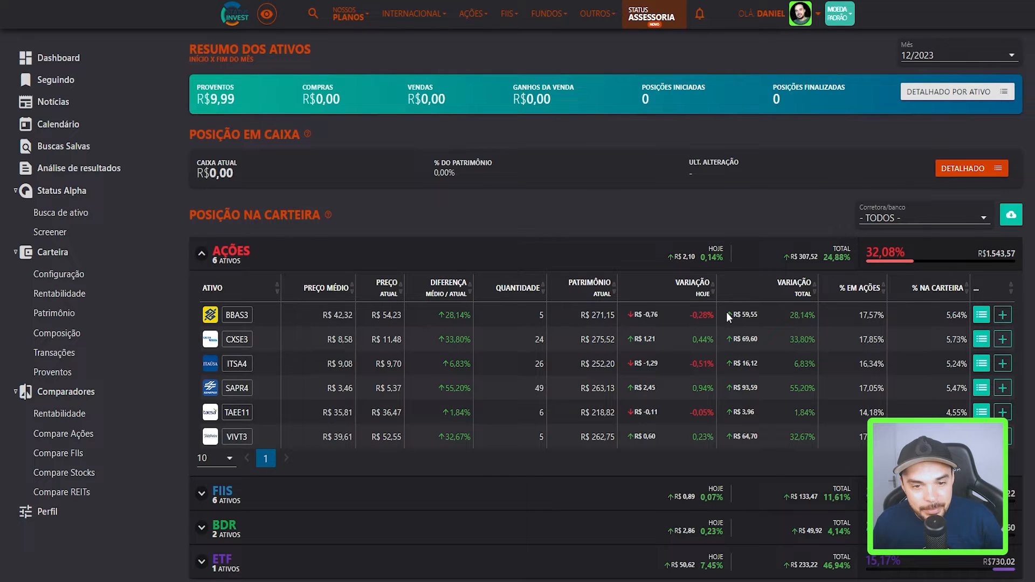
scroll(409, 351, down, 1)
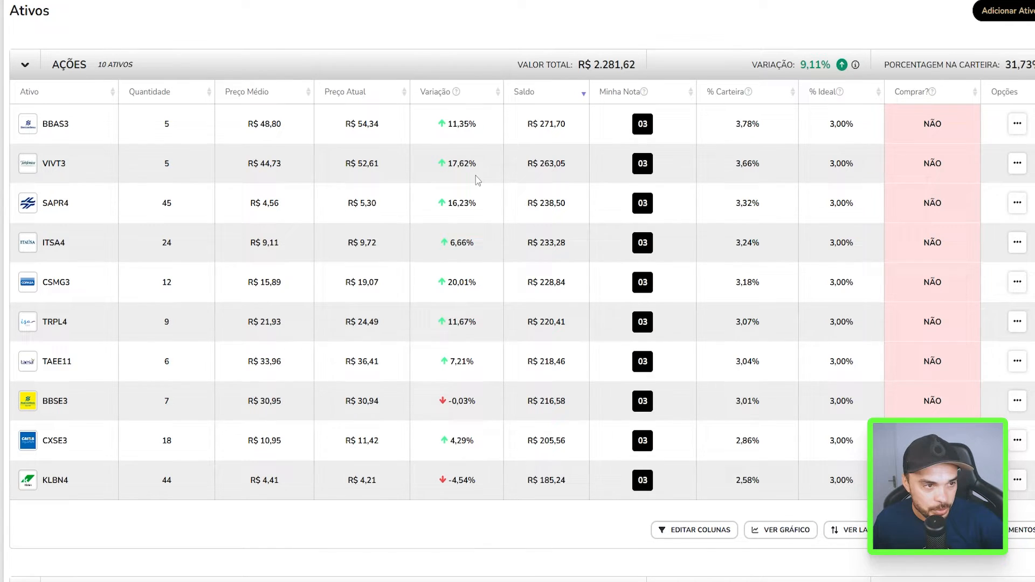
Step: Review the rest of the Ativos list, covering the remaining Ações and the FIIs and ETFs groups
scroll(480, 182, down, 5)
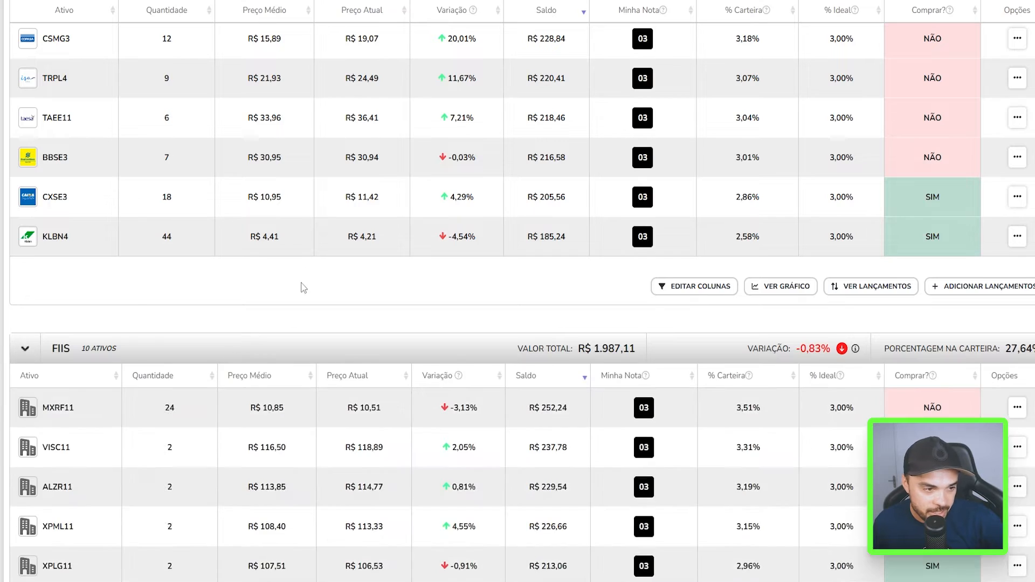
scroll(254, 231, down, 8)
click(21, 452)
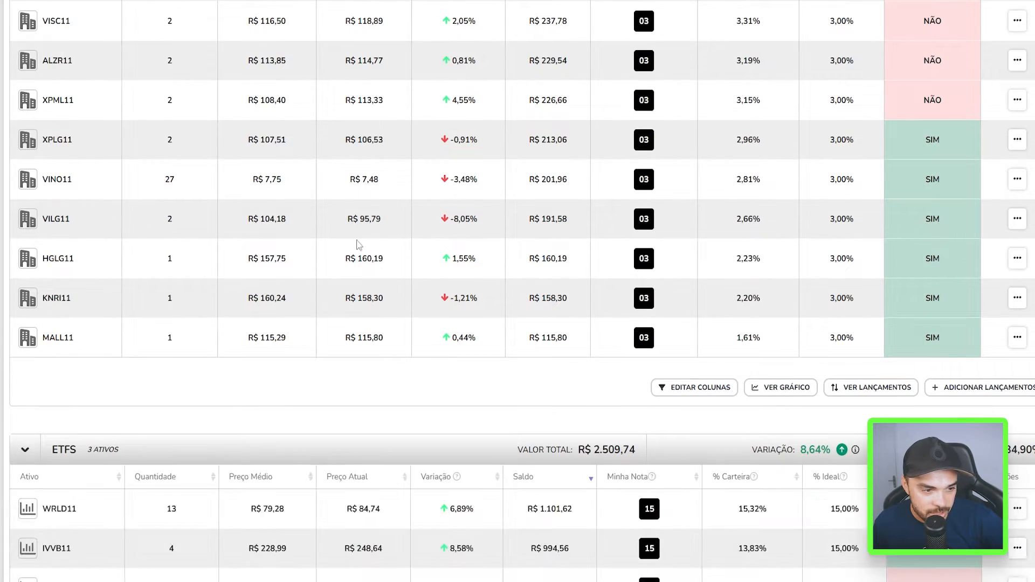
Step: Review the ETFs and BDRs groups at the end of the Ativos list, and return to the portfolio summary
scroll(359, 245, down, 7)
click(25, 337)
scroll(86, 291, down, 5)
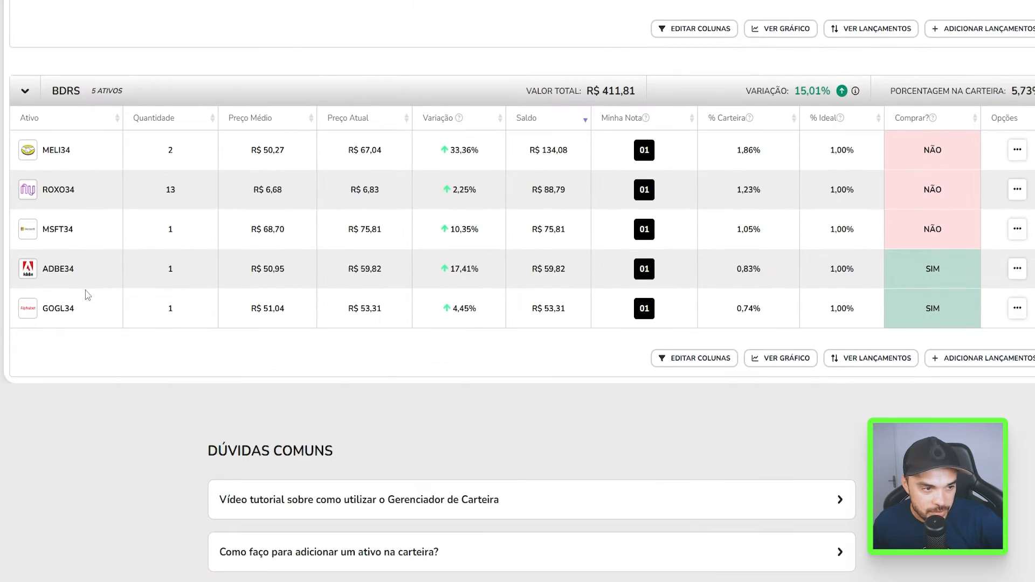
scroll(85, 290, up, 20)
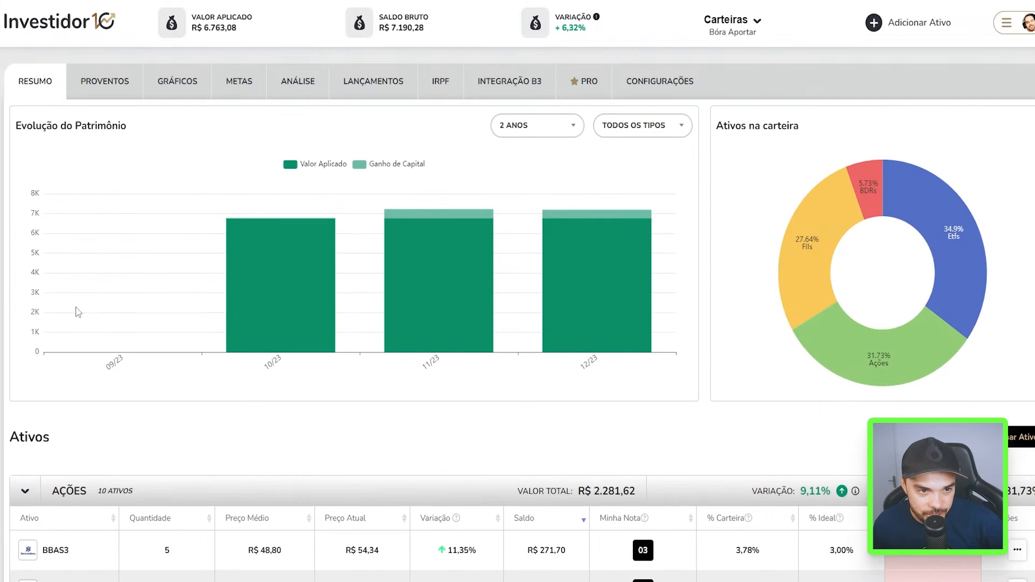
Step: Open the Proventos page and examine the November, December, total and average figures in the Histórico Mensal table
click(105, 81)
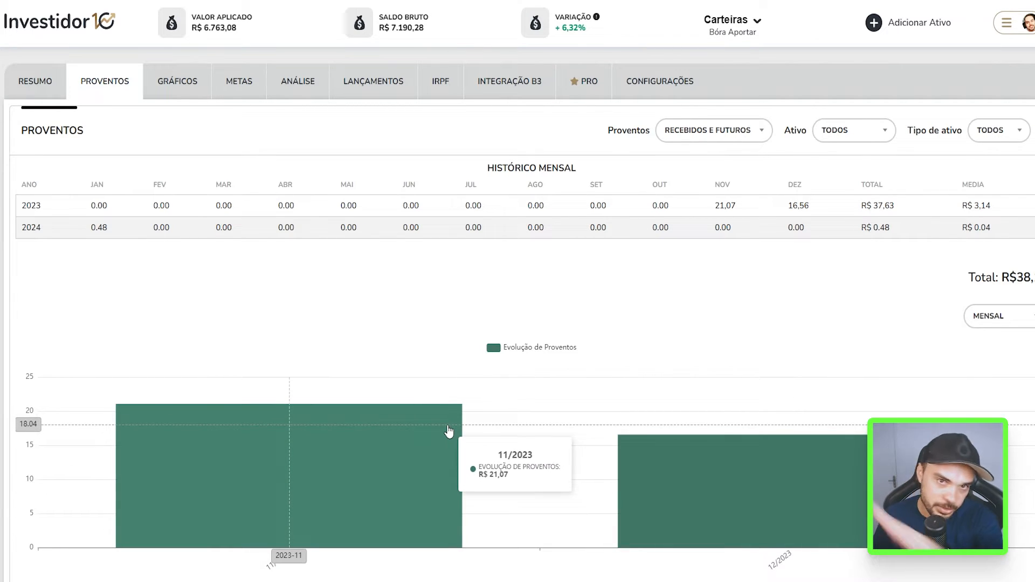
double_click(724, 206)
double_click(798, 205)
drag(861, 206, 894, 206)
drag(962, 205, 987, 245)
click(817, 302)
Step: Review the Evolução de Proventos chart and the list of individual payments with type, dates and amounts
scroll(729, 248, down, 5)
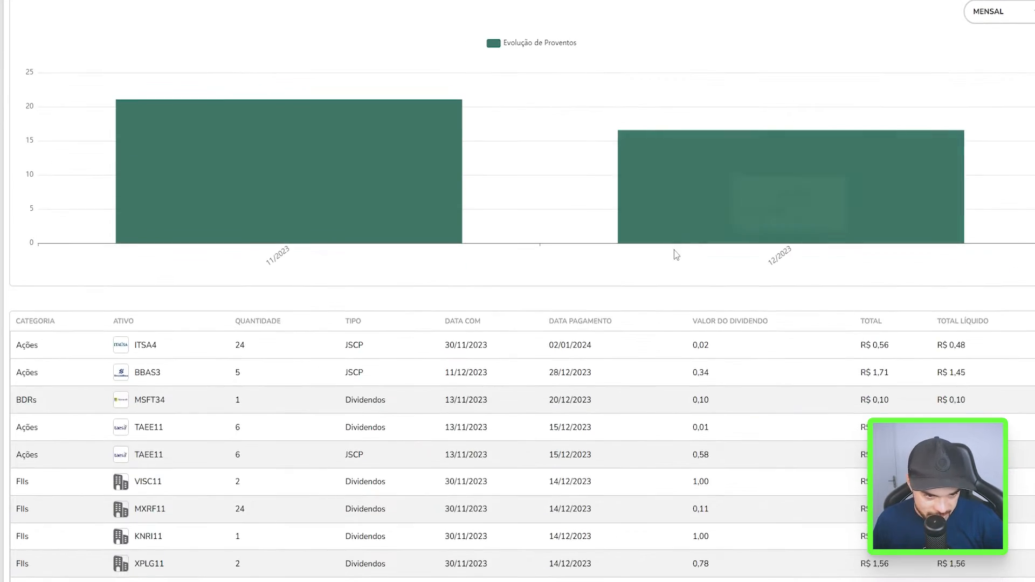
scroll(557, 212, down, 4)
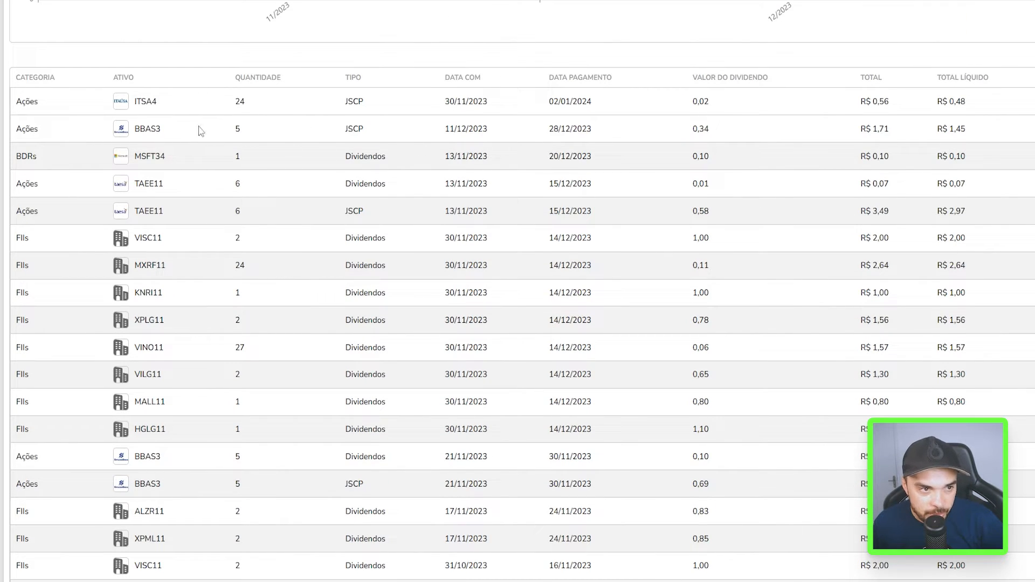
double_click(393, 152)
double_click(419, 130)
double_click(882, 183)
scroll(512, 167, down, 10)
scroll(481, 209, up, 15)
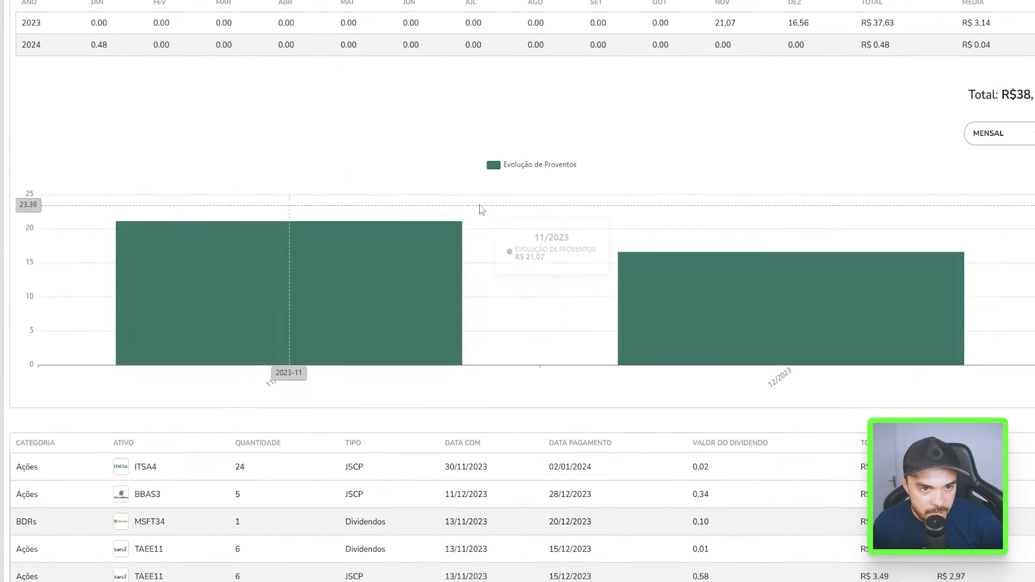
scroll(482, 209, up, 3)
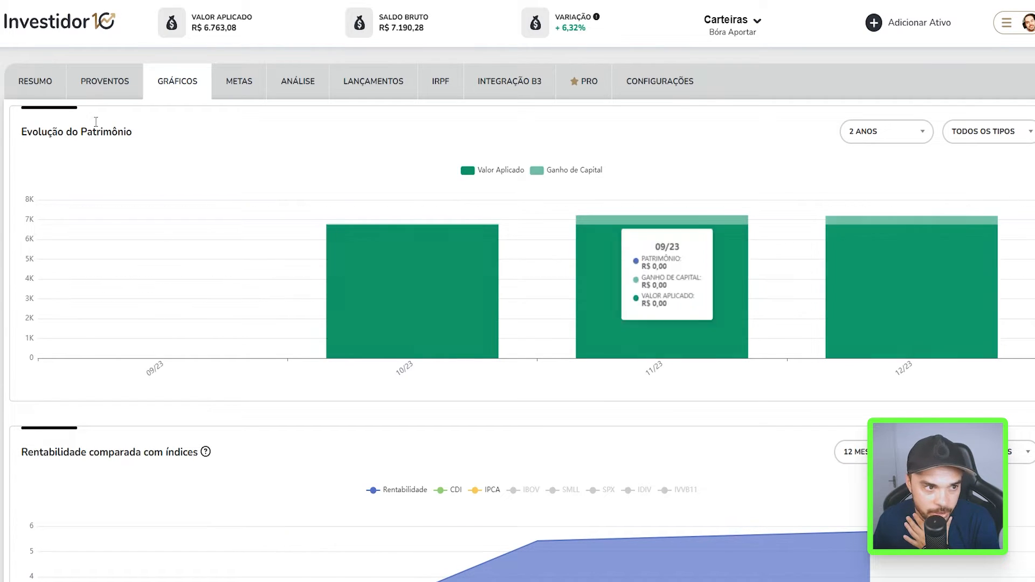
Step: Toggle the CDI and IPCA series off and on in the Rentabilidade comparada com índices chart on the Gráficos page
click(35, 81)
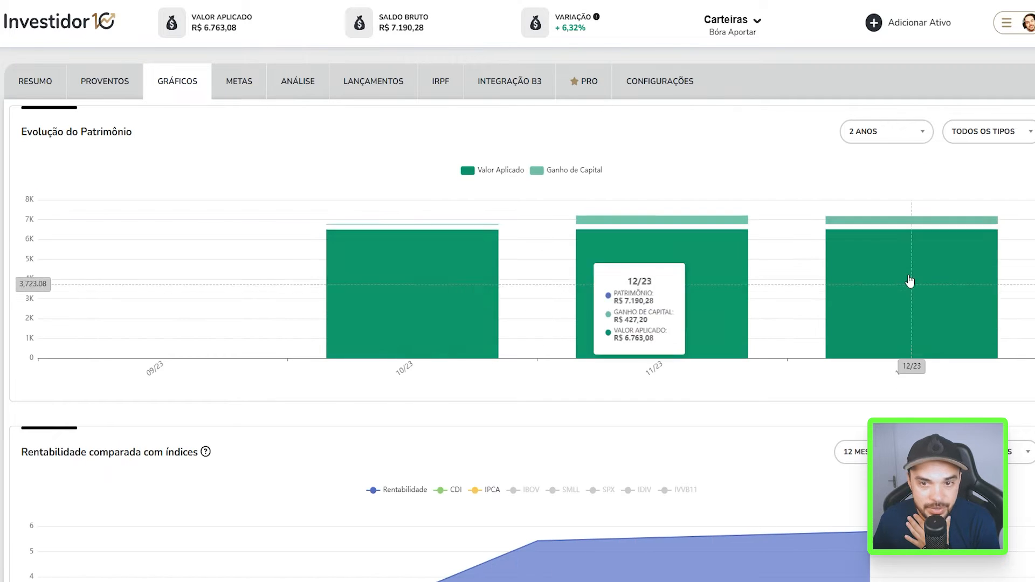
scroll(687, 280, down, 5)
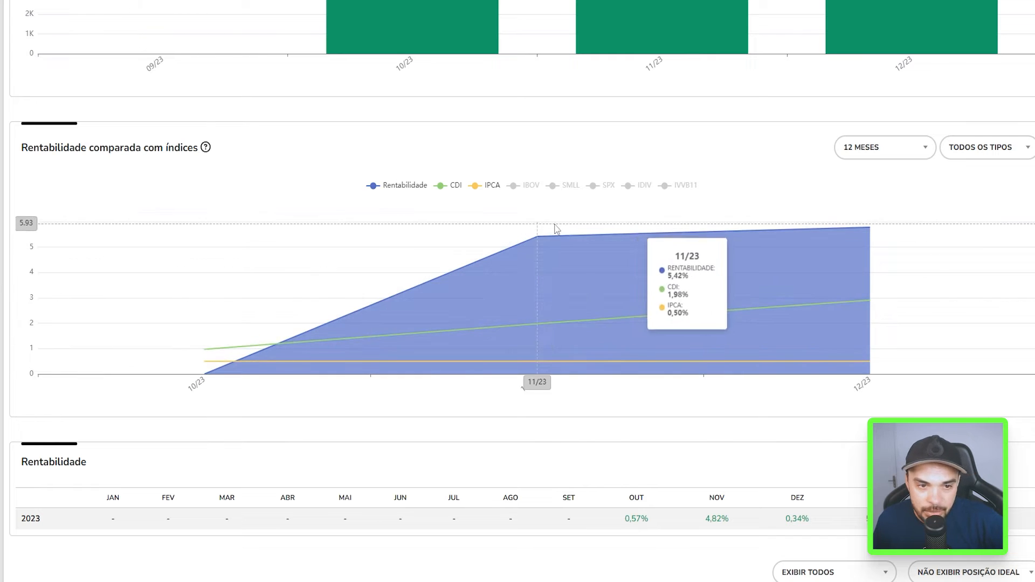
click(454, 186)
click(497, 192)
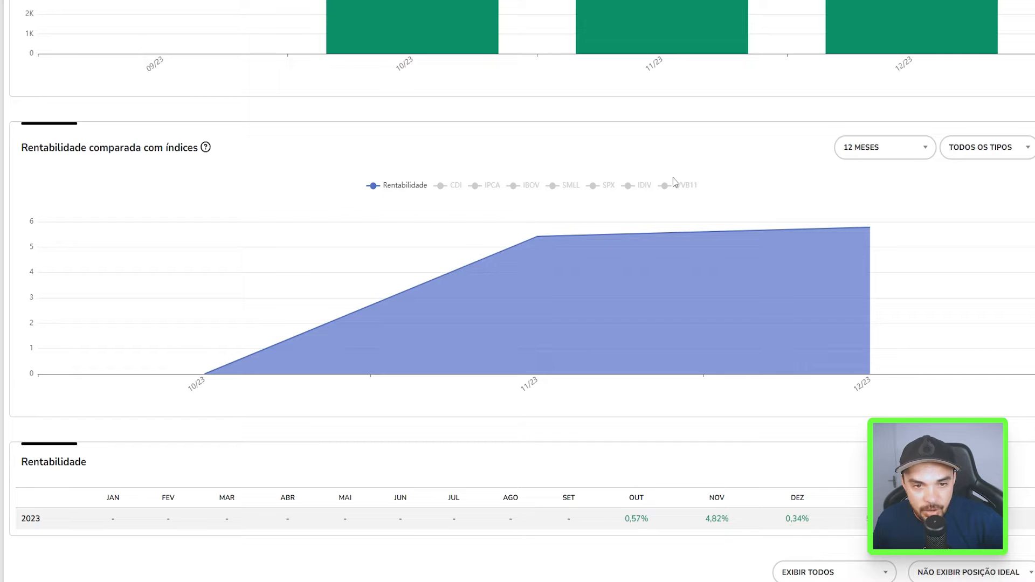
click(452, 188)
click(495, 189)
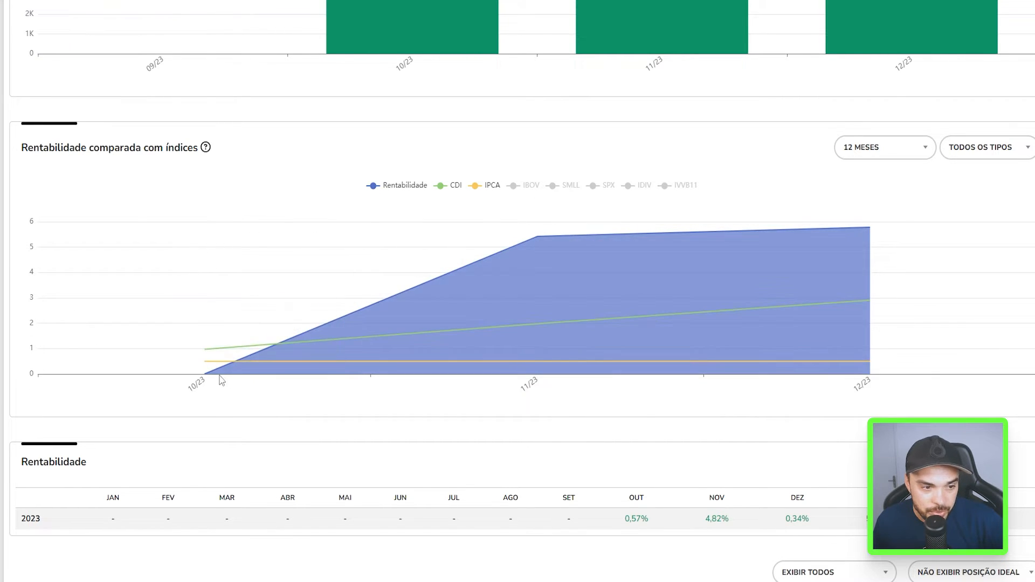
Step: Compare the portfolio's Rentabilidade with CDI and IPCA at 10/23, 11/23 and 12/23 in the chart
mouse_move(213, 380)
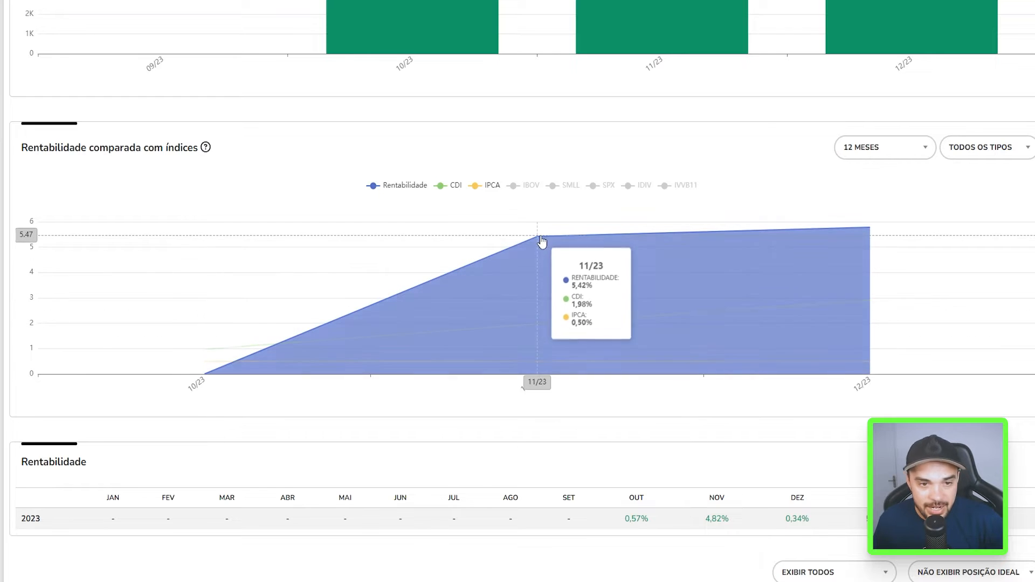
mouse_move(836, 234)
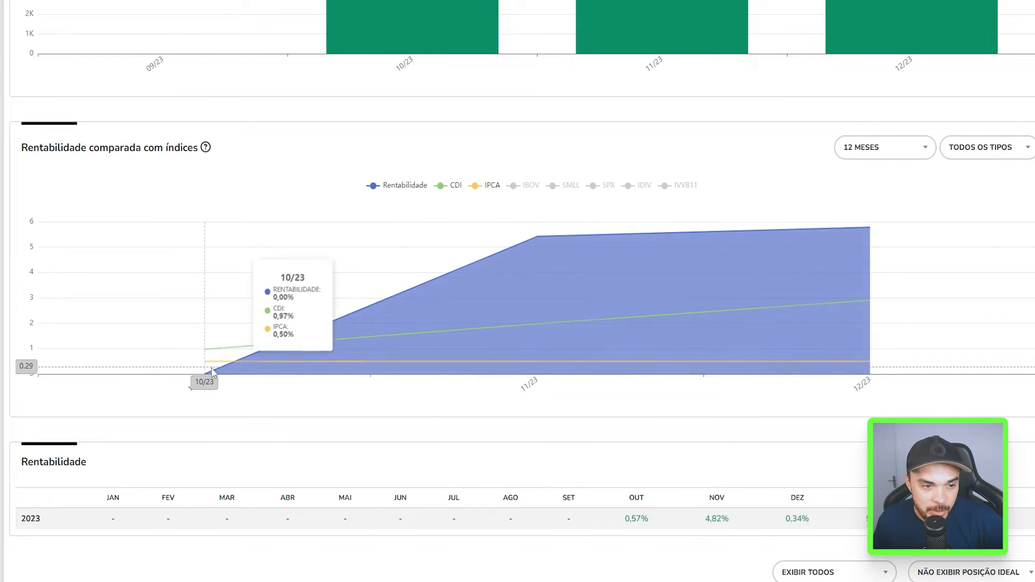
mouse_move(438, 321)
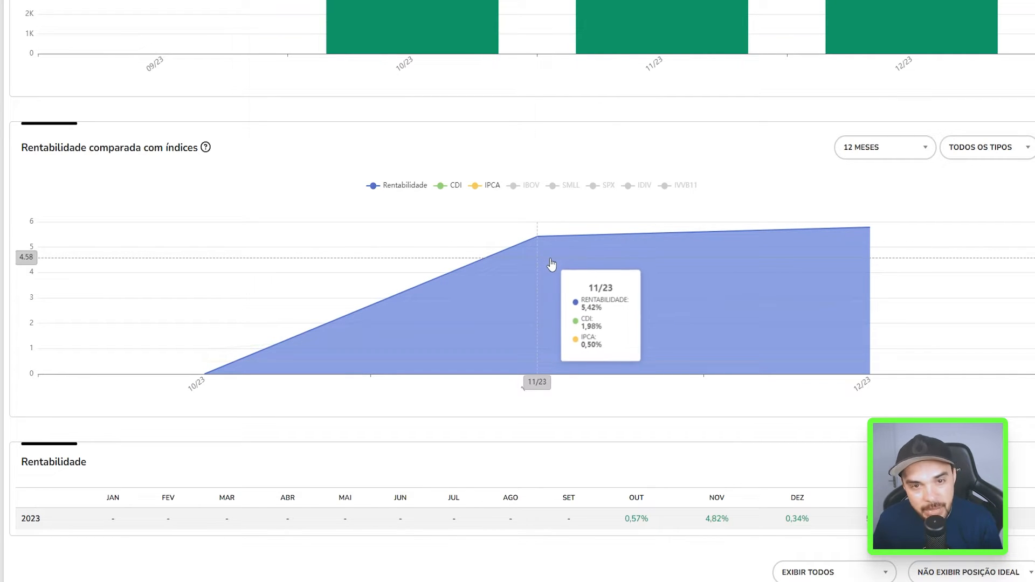
mouse_move(874, 232)
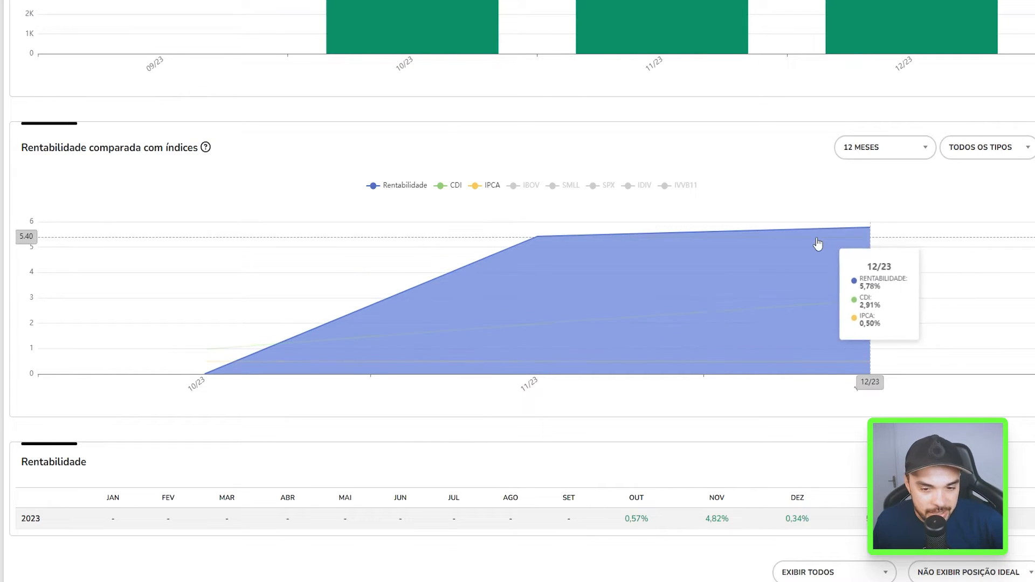
Step: Examine the October to December returns and the Ano and Acumulado figures in the 2023 Rentabilidade table
scroll(817, 242, down, 3)
double_click(631, 336)
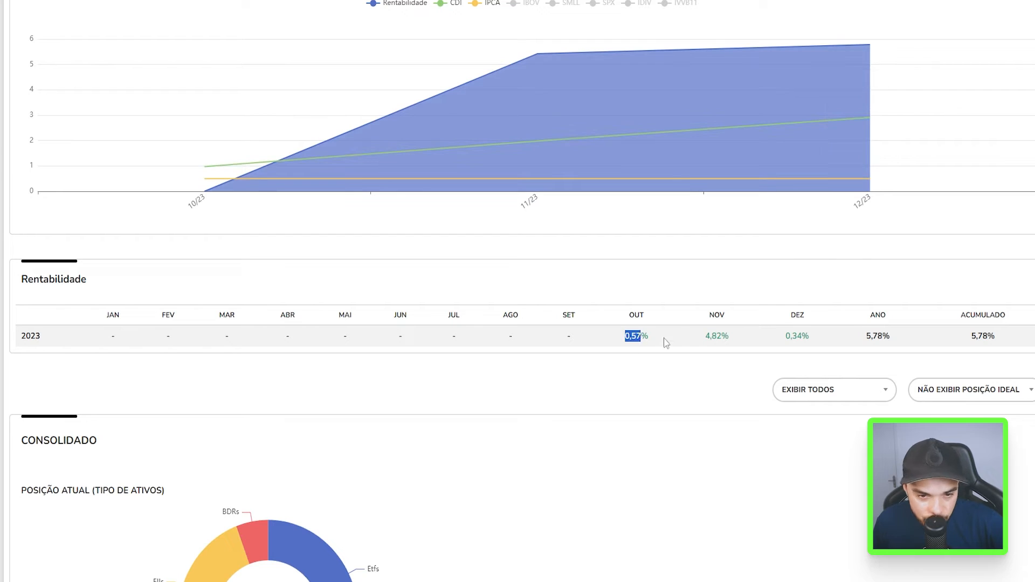
double_click(713, 336)
double_click(792, 336)
click(792, 345)
drag(625, 340, 797, 340)
drag(872, 338, 995, 339)
Step: Skim all the position charts from Consolidado to the end of the Gráficos page, and return to Consolidado
scroll(728, 285, down, 7)
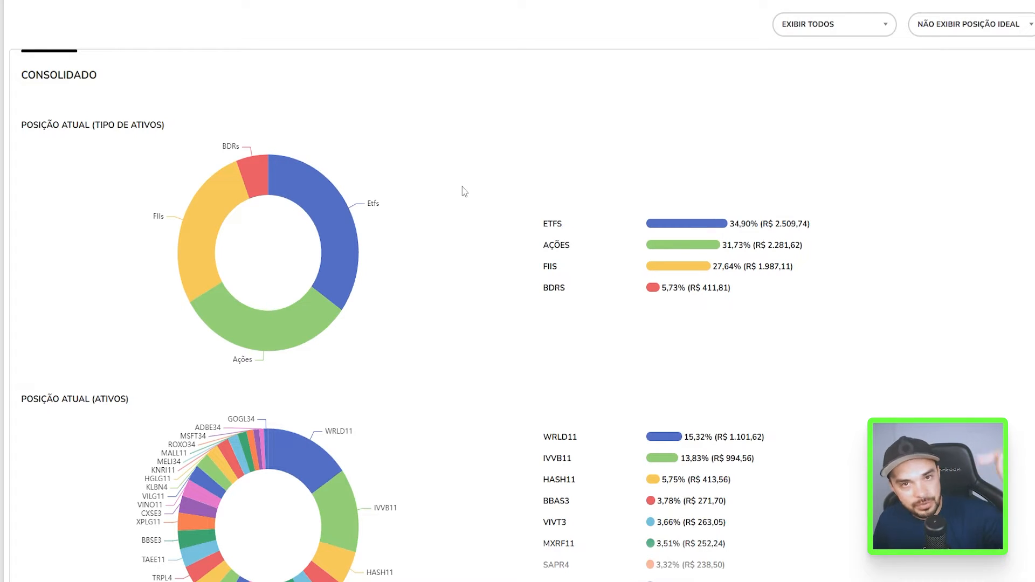
scroll(453, 180, down, 15)
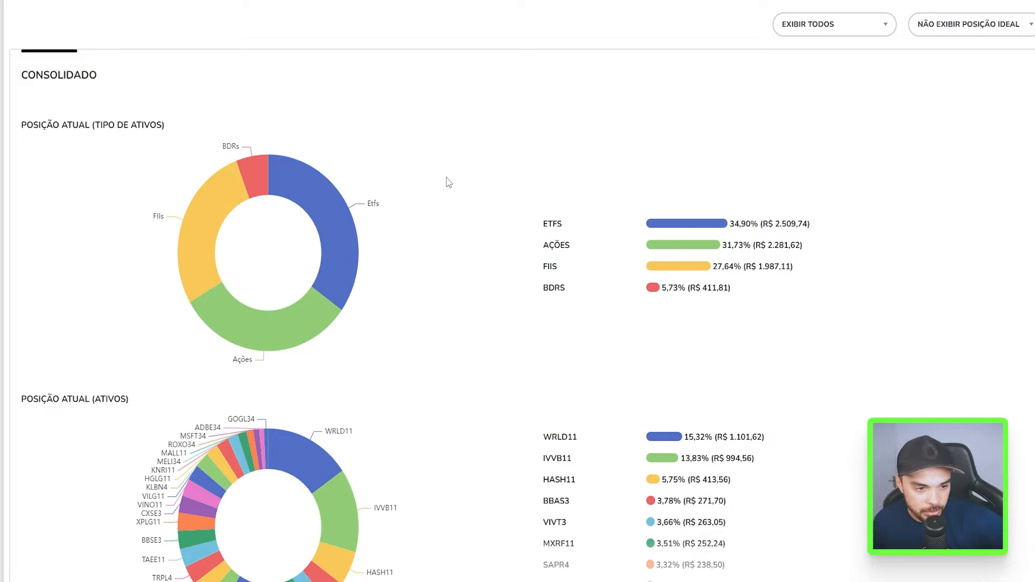
scroll(450, 174, down, 20)
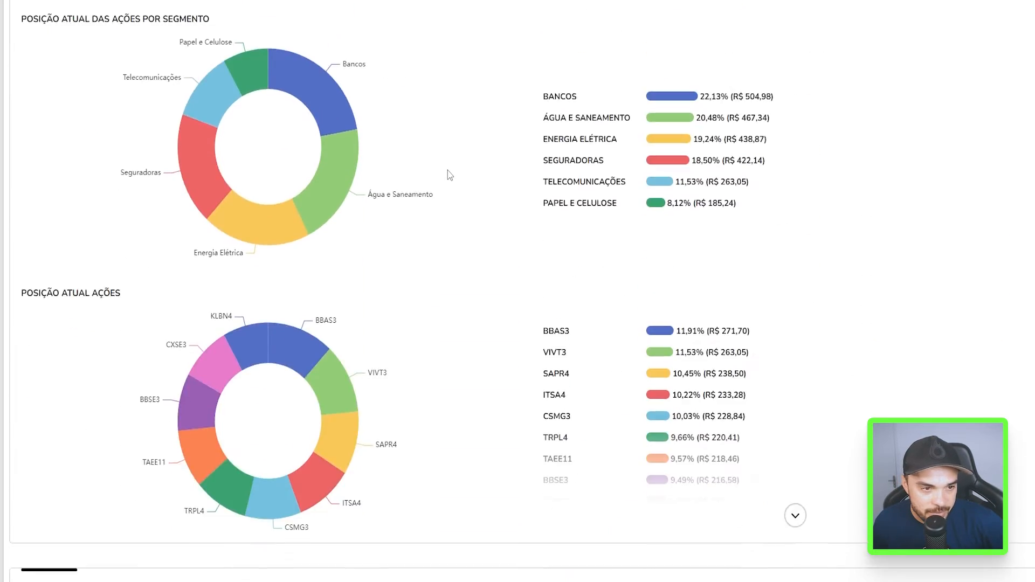
scroll(455, 193, down, 10)
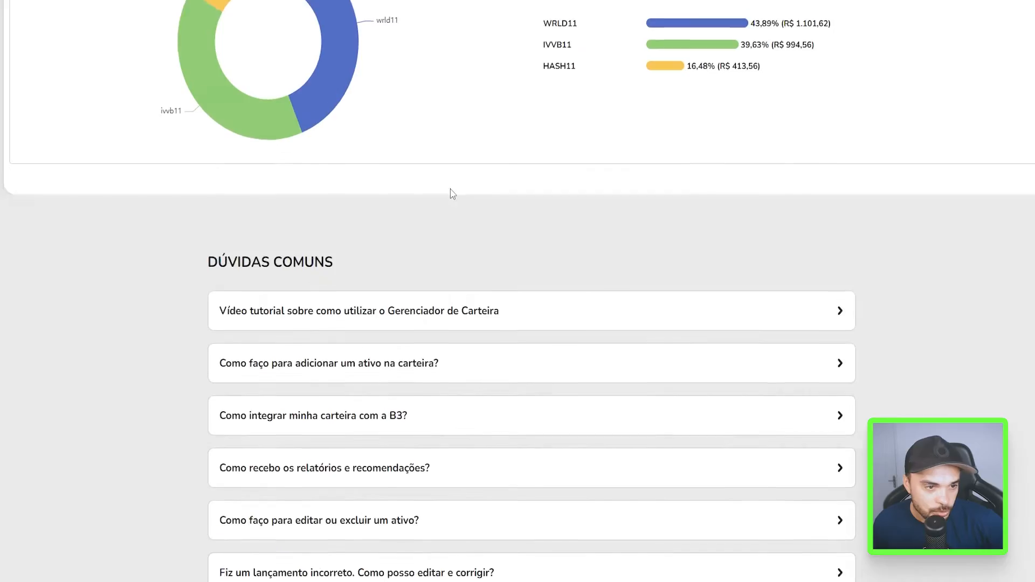
scroll(451, 192, up, 20)
scroll(453, 196, up, 15)
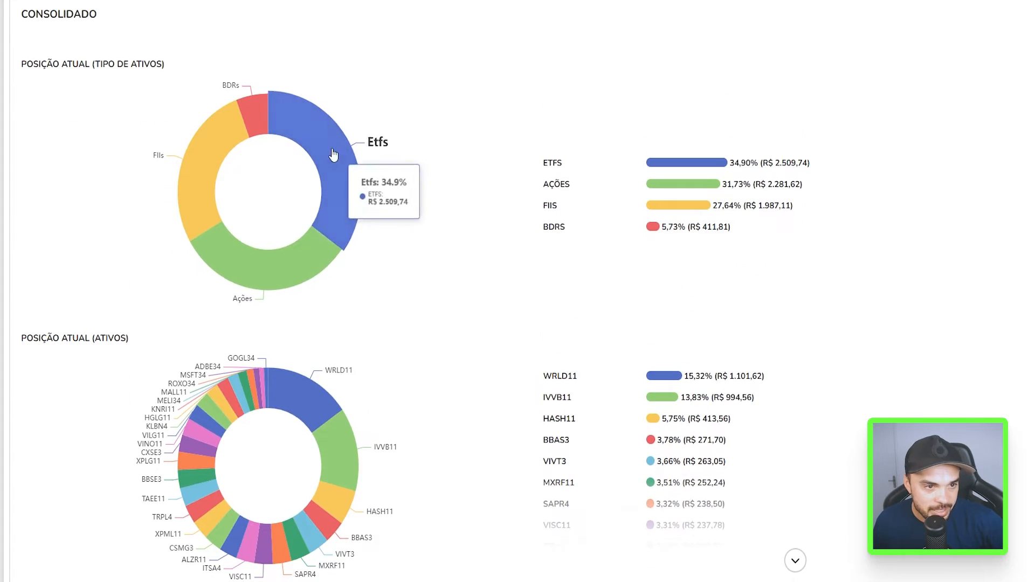
Step: Inspect the Consolidado charts for asset types, individual assets and Exposição ao Exterior
mouse_move(336, 210)
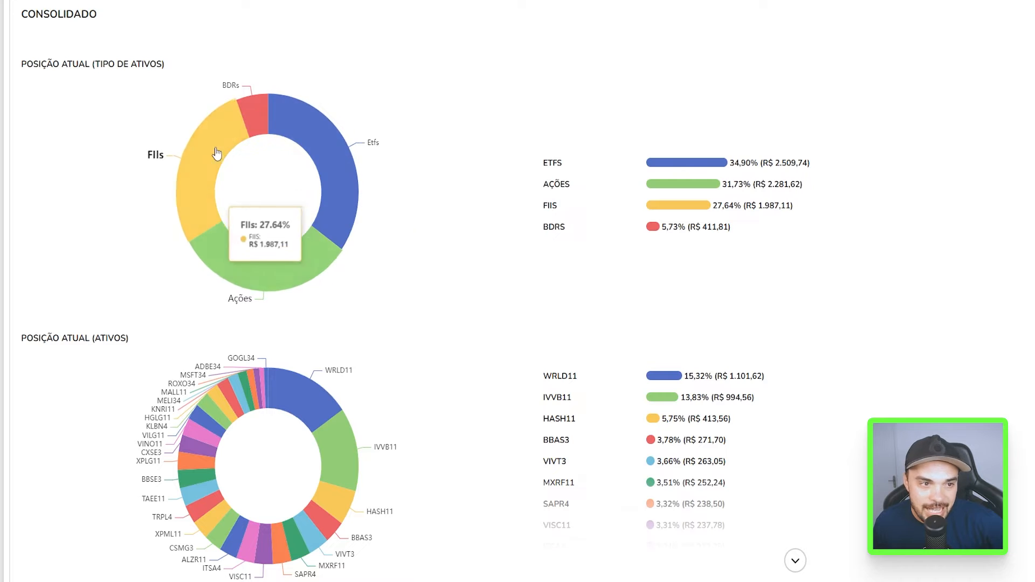
scroll(339, 251, down, 2)
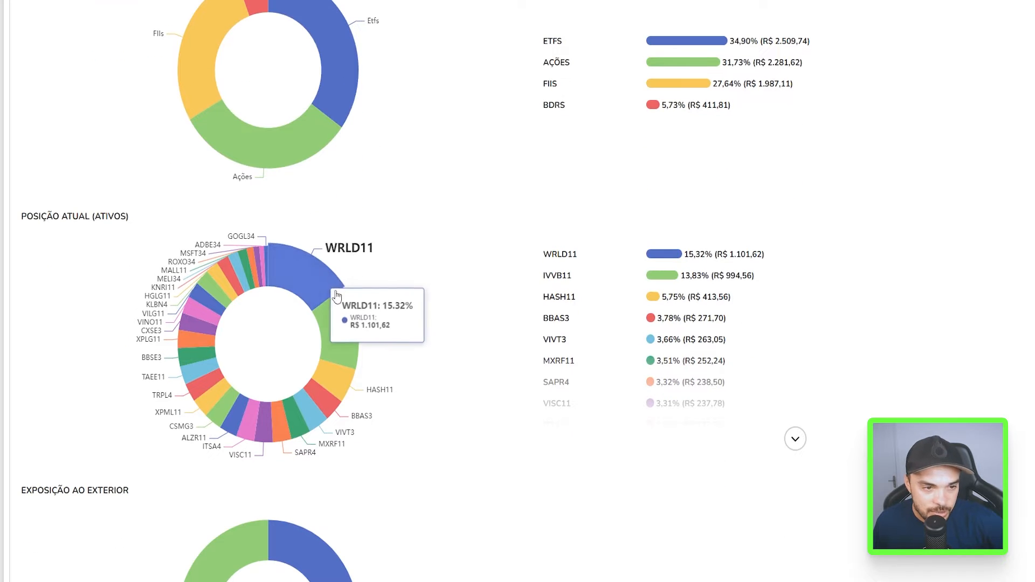
mouse_move(285, 265)
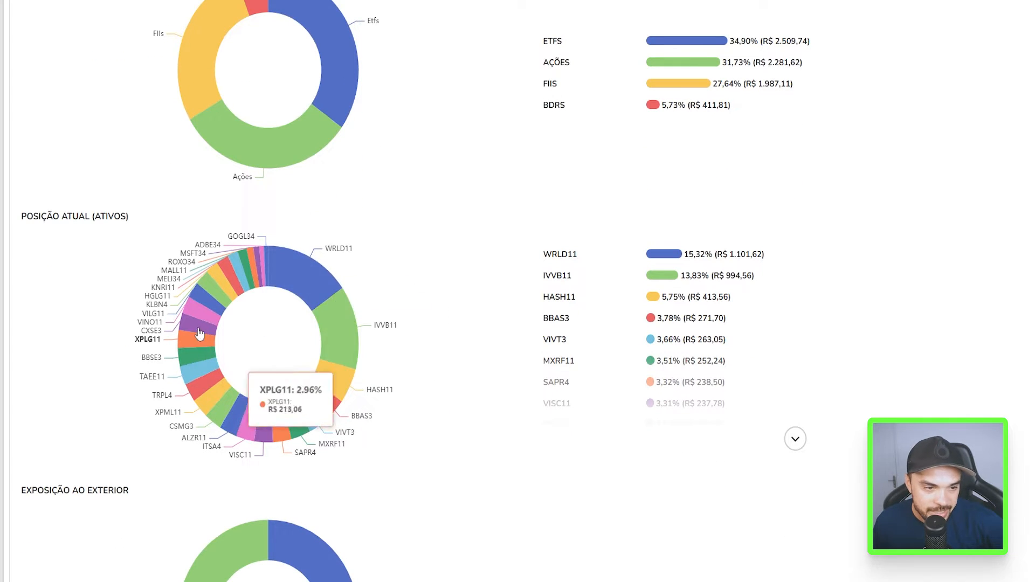
scroll(534, 156, down, 5)
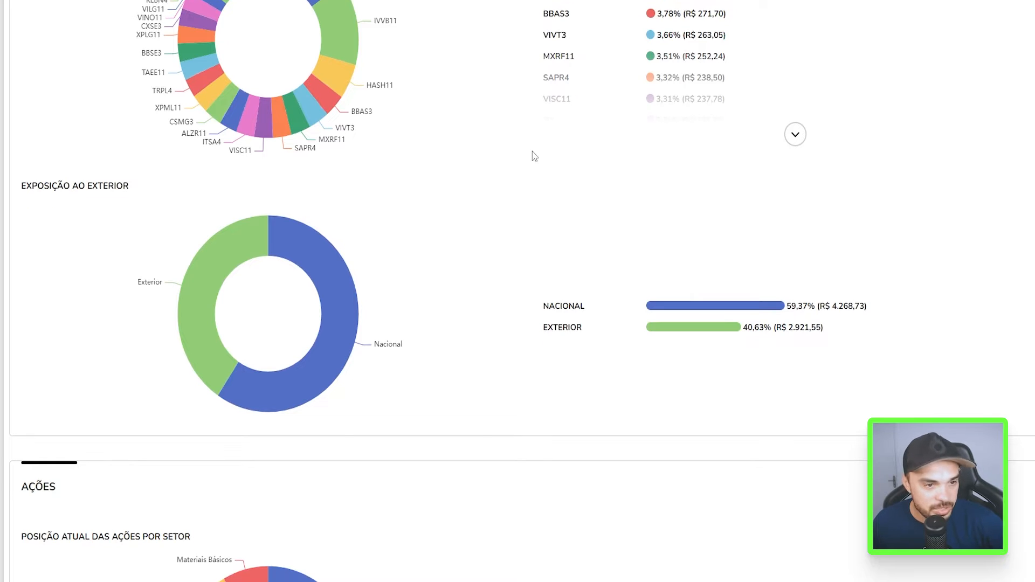
scroll(534, 157, down, 2)
mouse_move(230, 141)
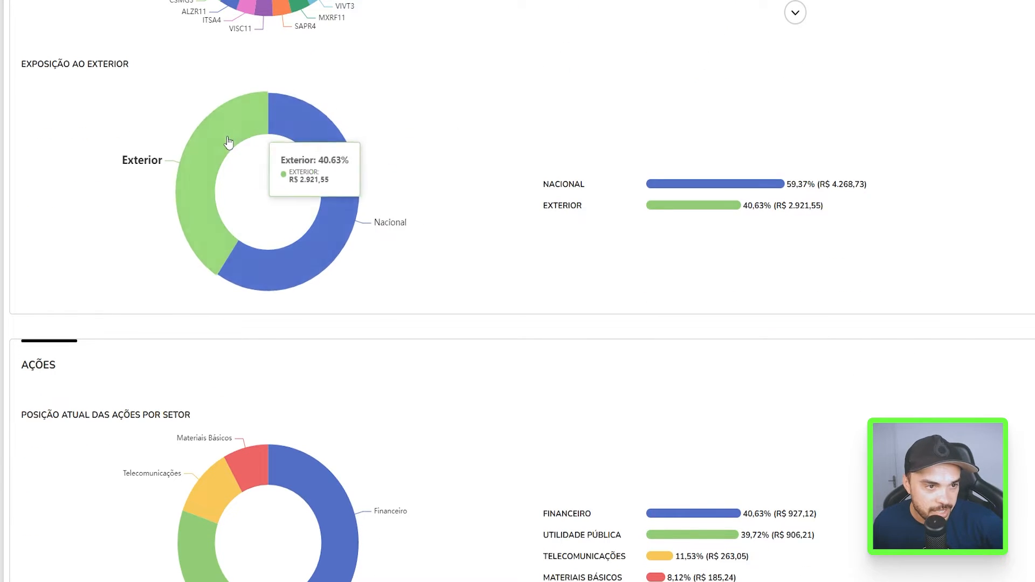
Step: Inspect the Ações position charts by sector, by segment and by individual stock
scroll(457, 138, down, 4)
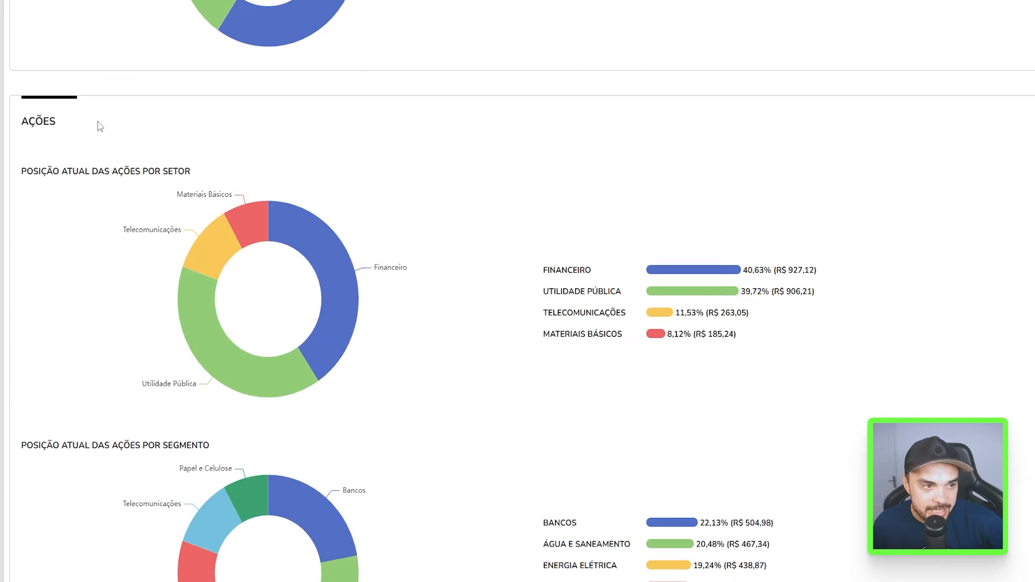
scroll(137, 127, down, 1)
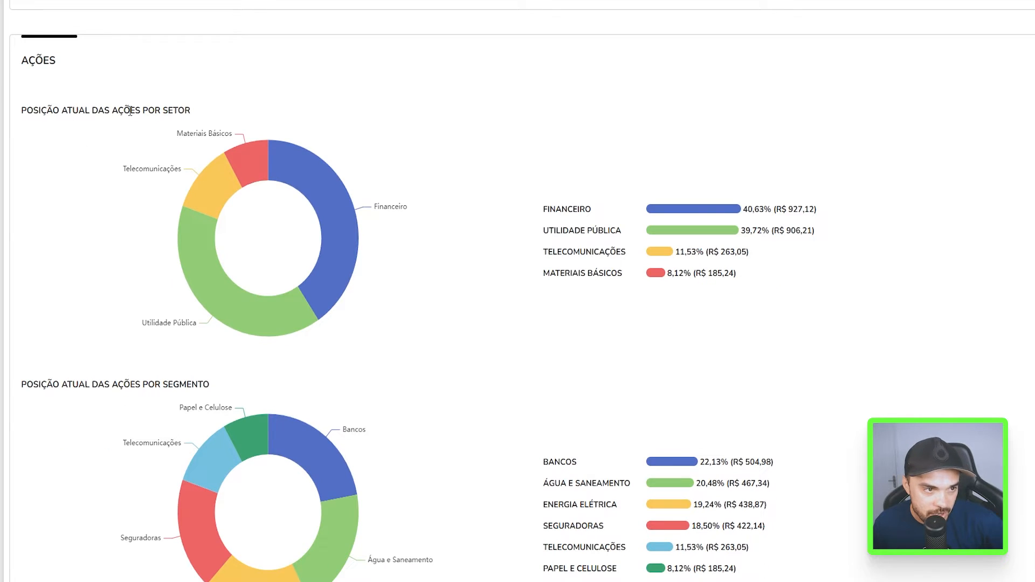
scroll(399, 143, down, 5)
mouse_move(334, 231)
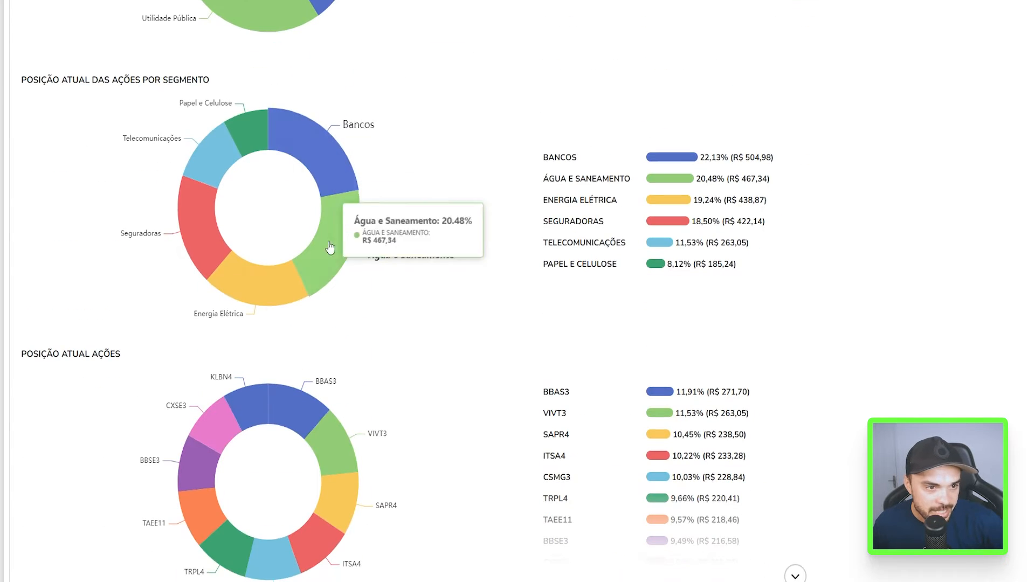
scroll(301, 291, down, 2)
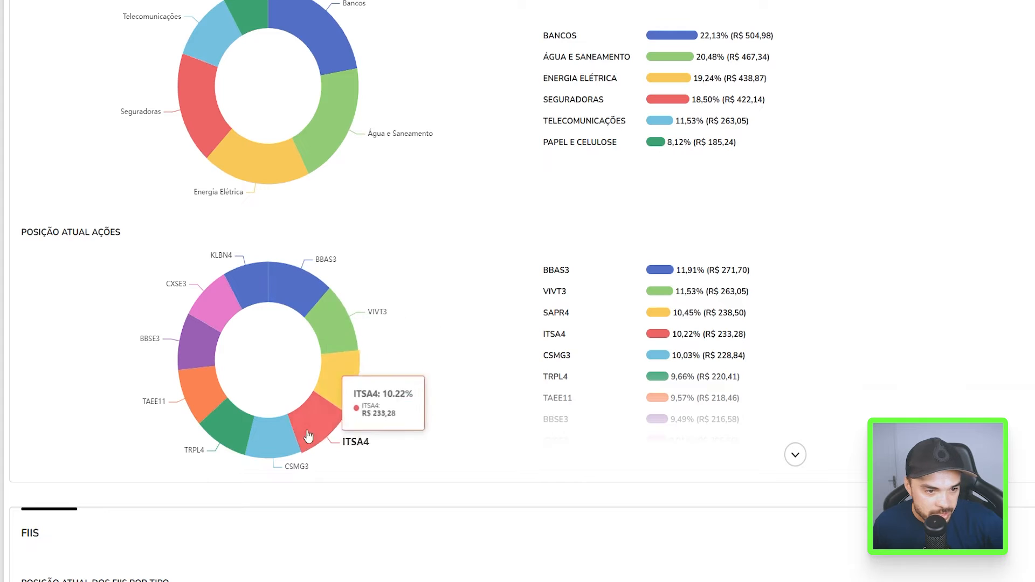
mouse_move(207, 346)
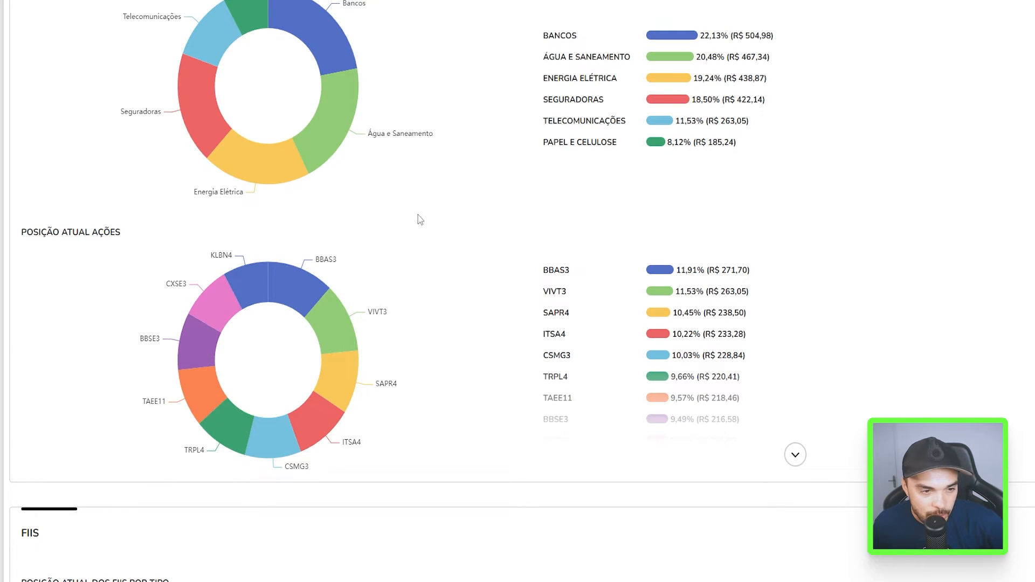
Step: Inspect the FIIs position charts by type, by segment and by individual fund
scroll(419, 219, down, 7)
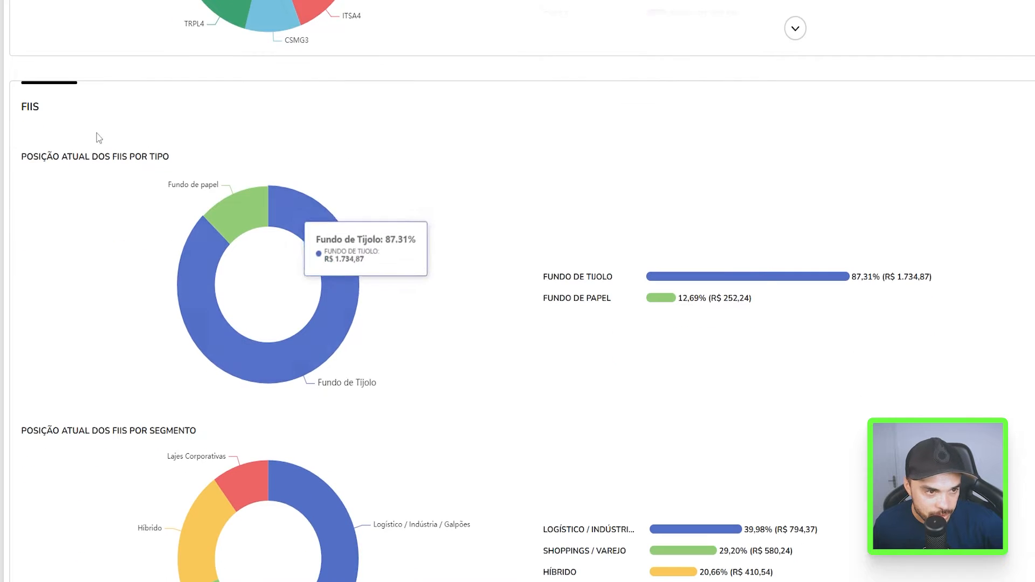
scroll(429, 203, down, 3)
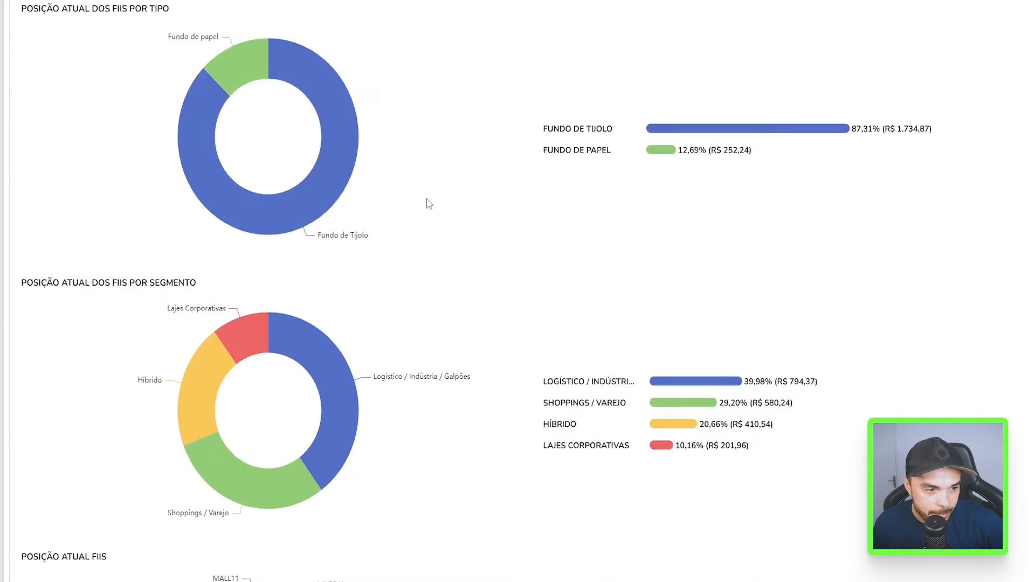
scroll(428, 203, down, 2)
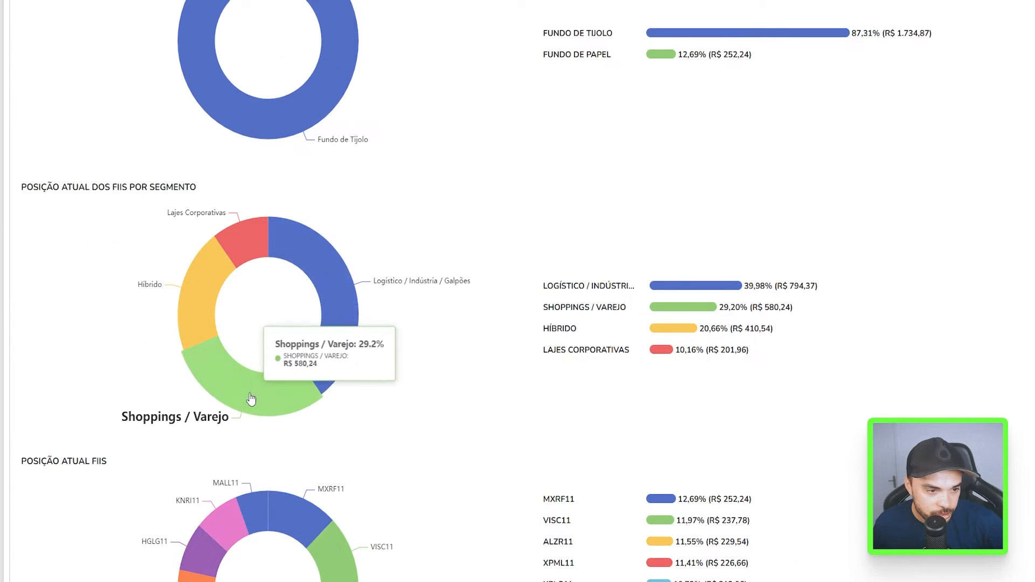
scroll(98, 224, down, 5)
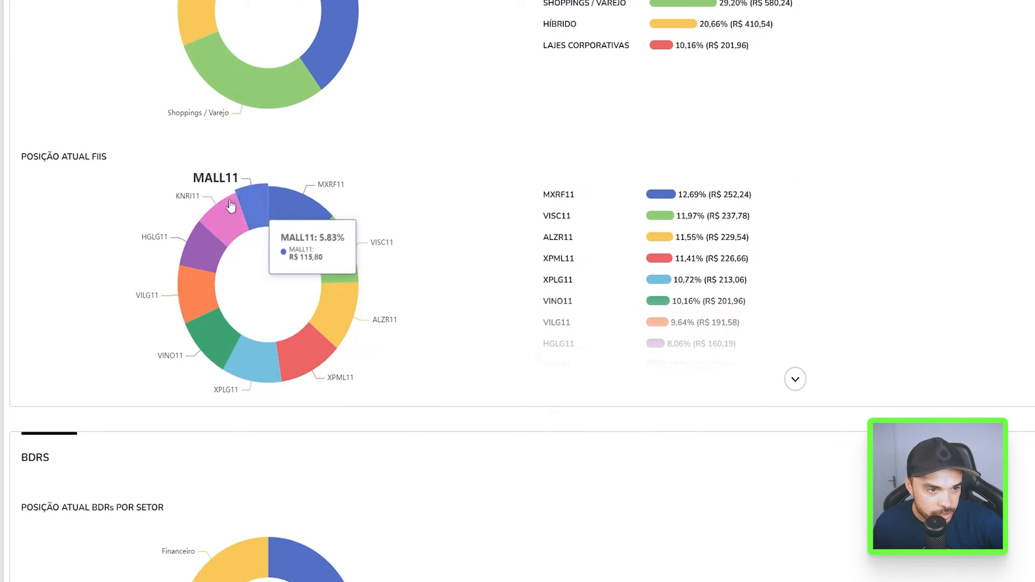
Step: Inspect the BDR position charts by sector and by individual BDR, and the national ETF position chart
scroll(230, 205, down, 6)
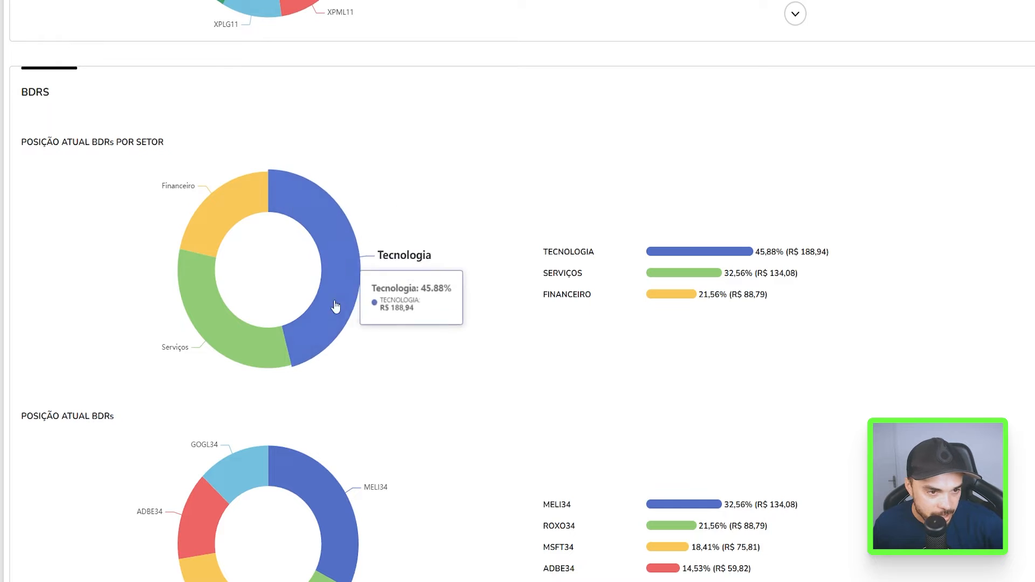
scroll(332, 178, down, 3)
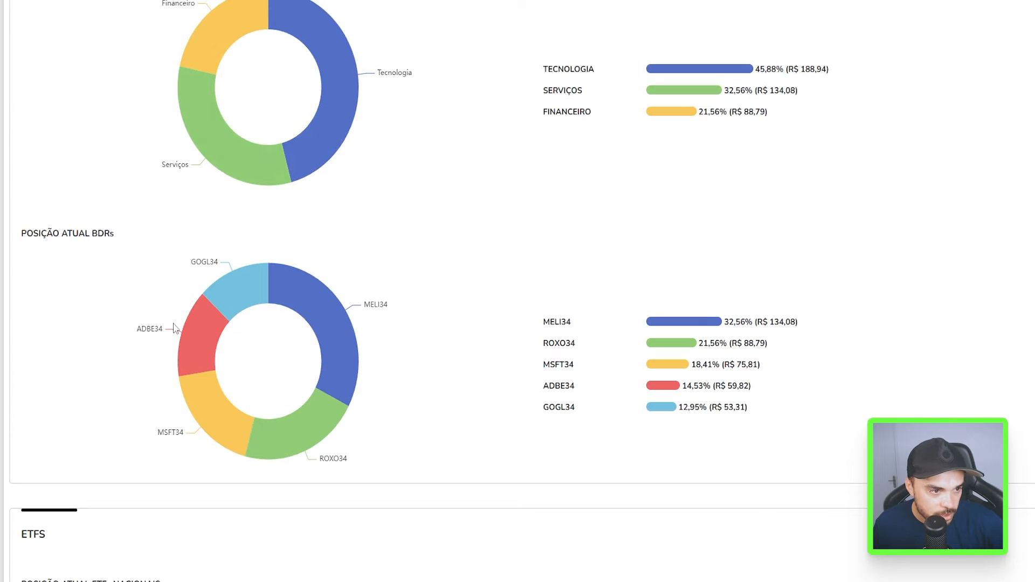
scroll(460, 253, down, 5)
scroll(273, 233, down, 2)
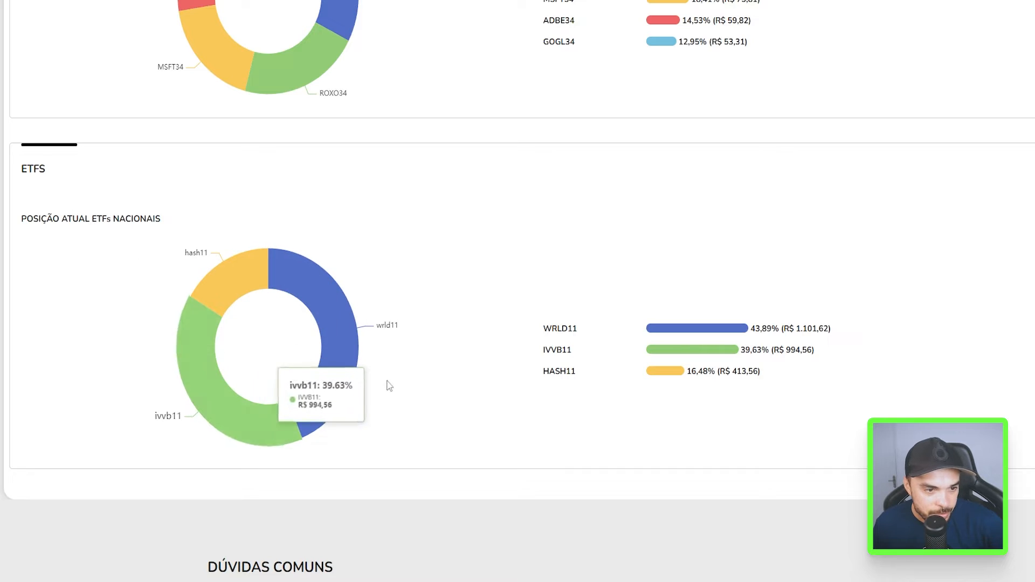
Step: Start a new goal on the Metas page with Metas de Patrimônio as its type and Total de Patrimônio as the target
scroll(377, 229, up, 7)
scroll(363, 228, up, 20)
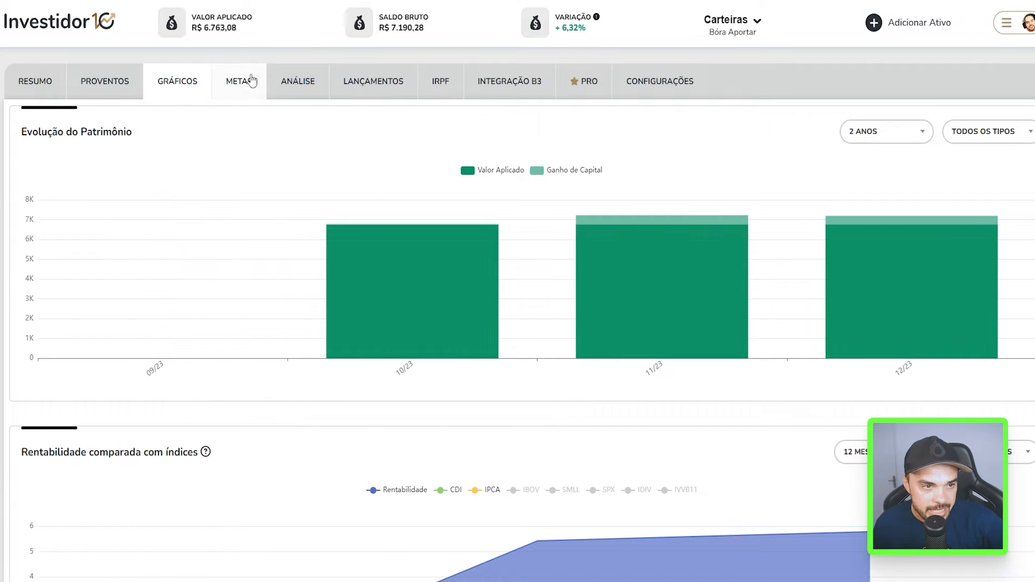
click(251, 81)
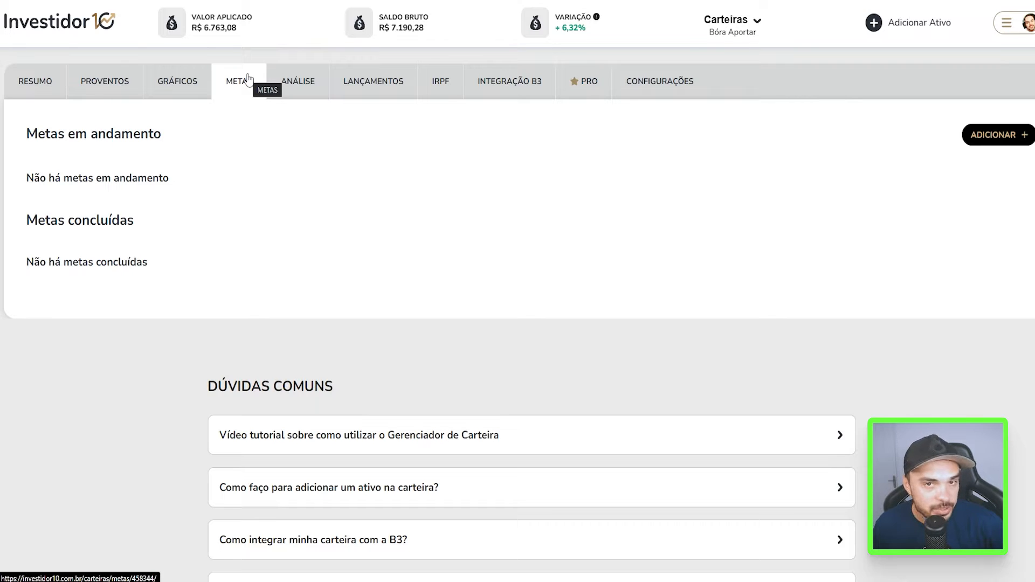
click(1005, 138)
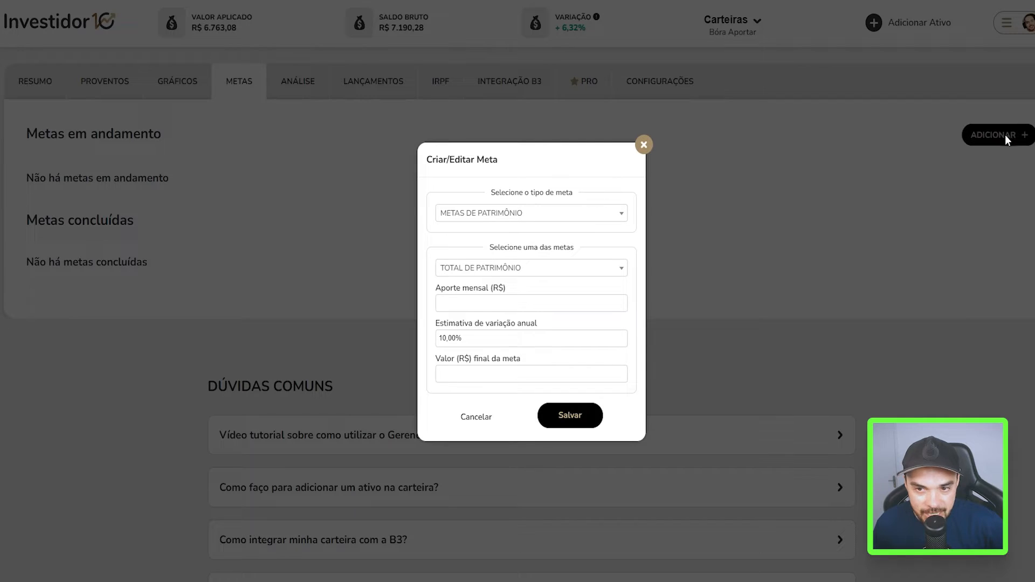
click(594, 218)
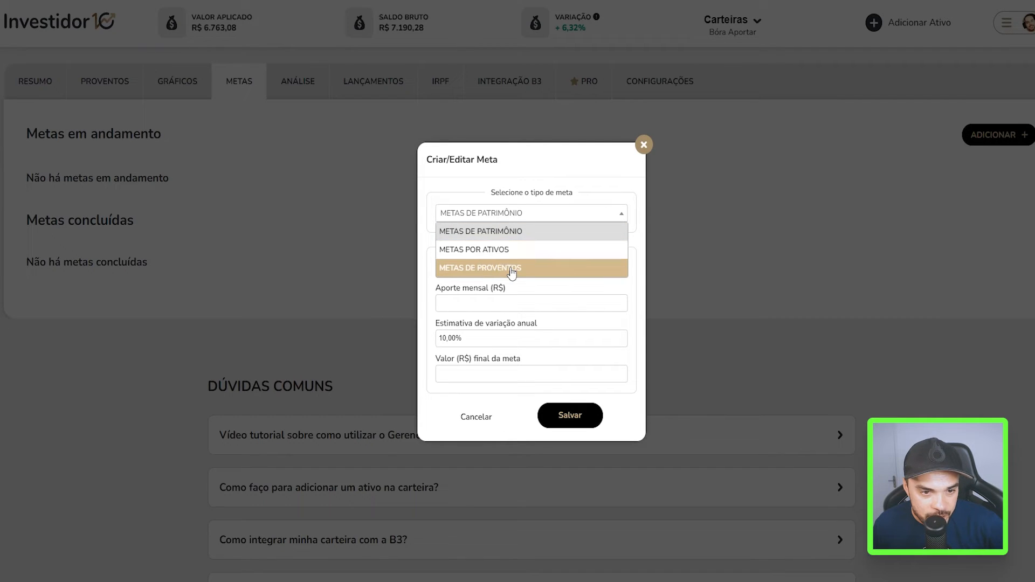
click(450, 232)
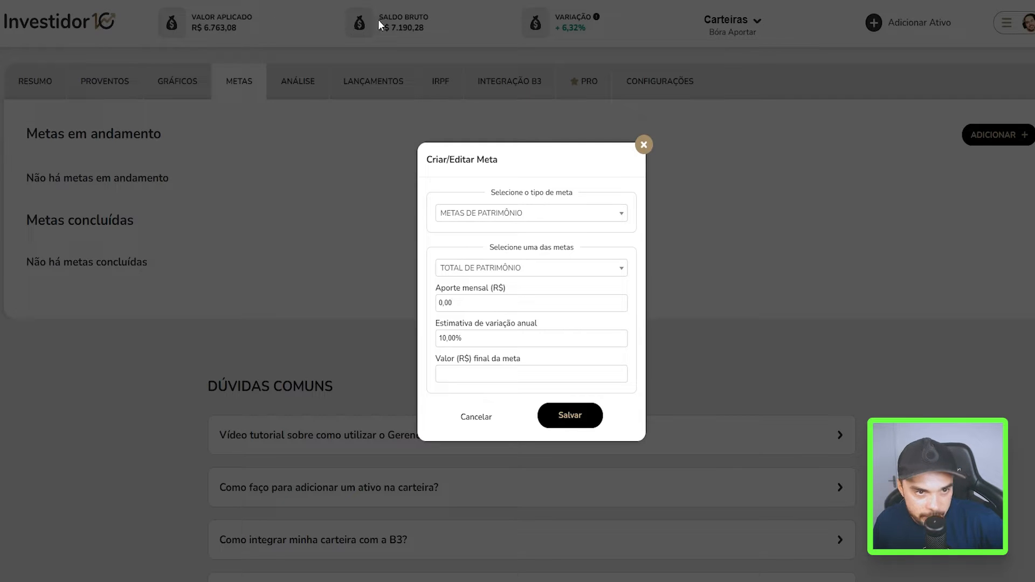
Step: Give the goal a final value of R$ 20.000,00, 12,00% annual variation and a R$ 1.000,00 monthly contribution, and save it
click(528, 374)
text(20.000,00)
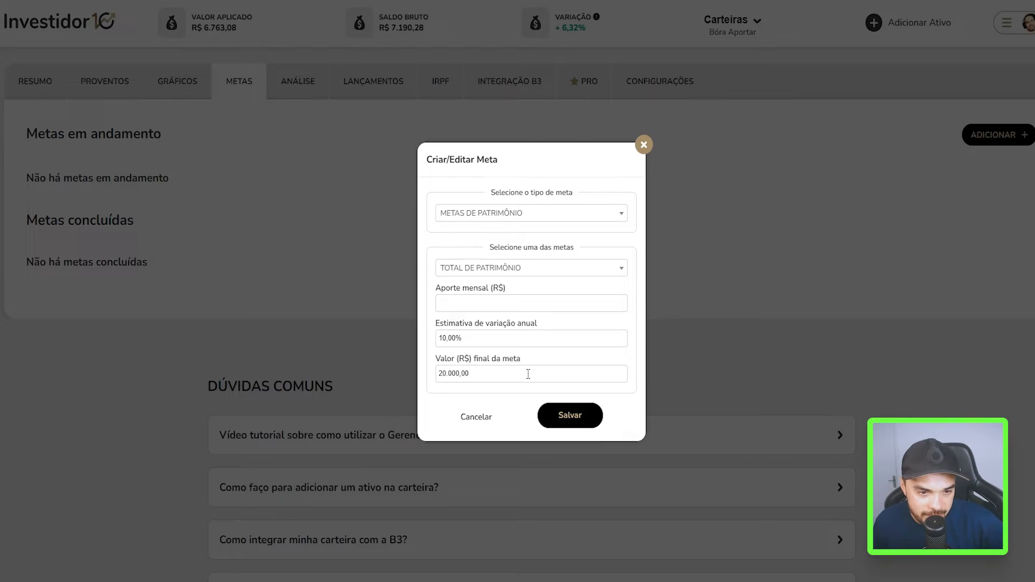
key(shift+Tab)
text(12,00)
click(473, 297)
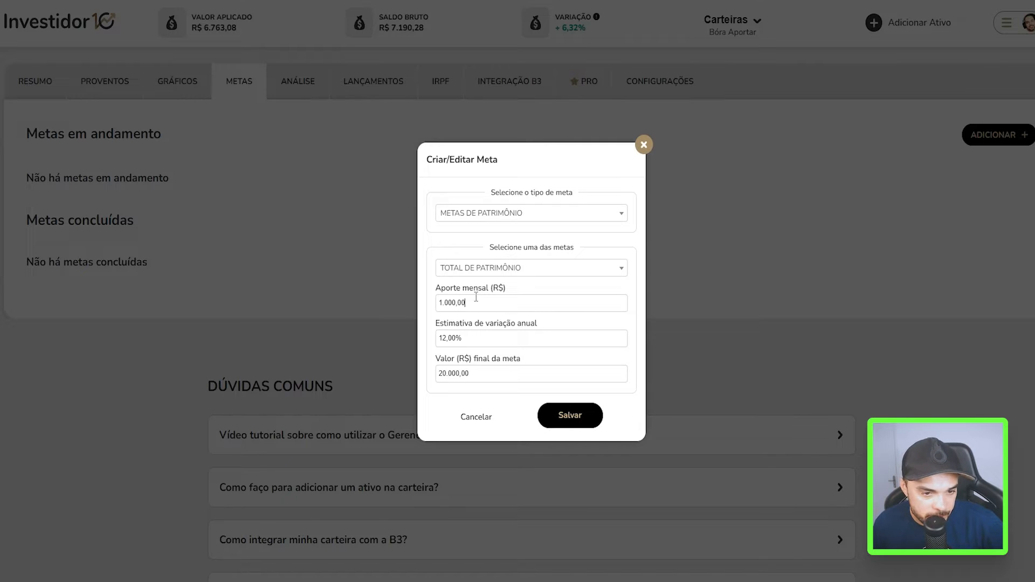
text(100000)
click(545, 417)
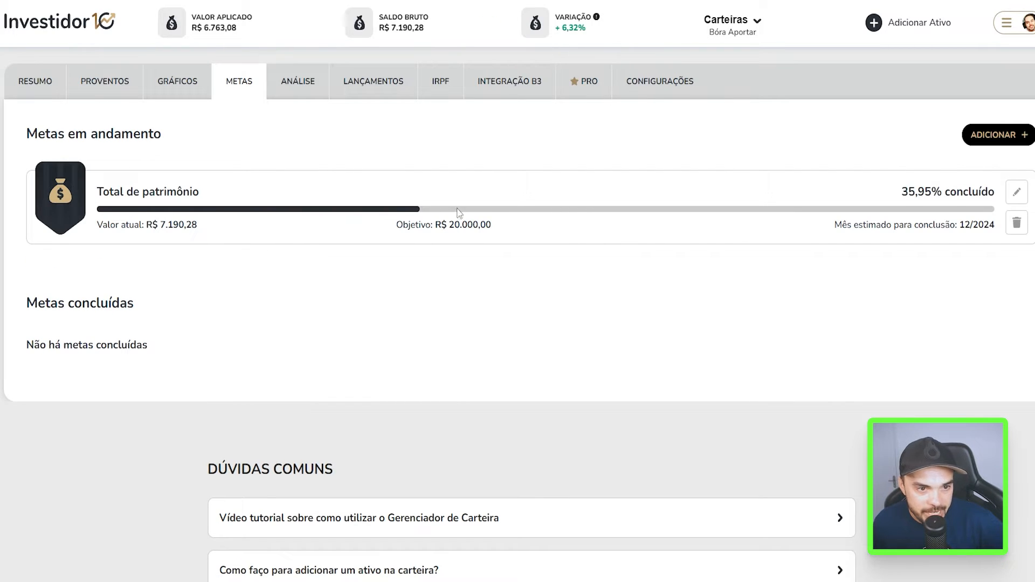
Step: Review the Total de patrimônio goal's current value, target, completion percentage and estimated completion month
drag(160, 224, 256, 229)
drag(448, 224, 502, 228)
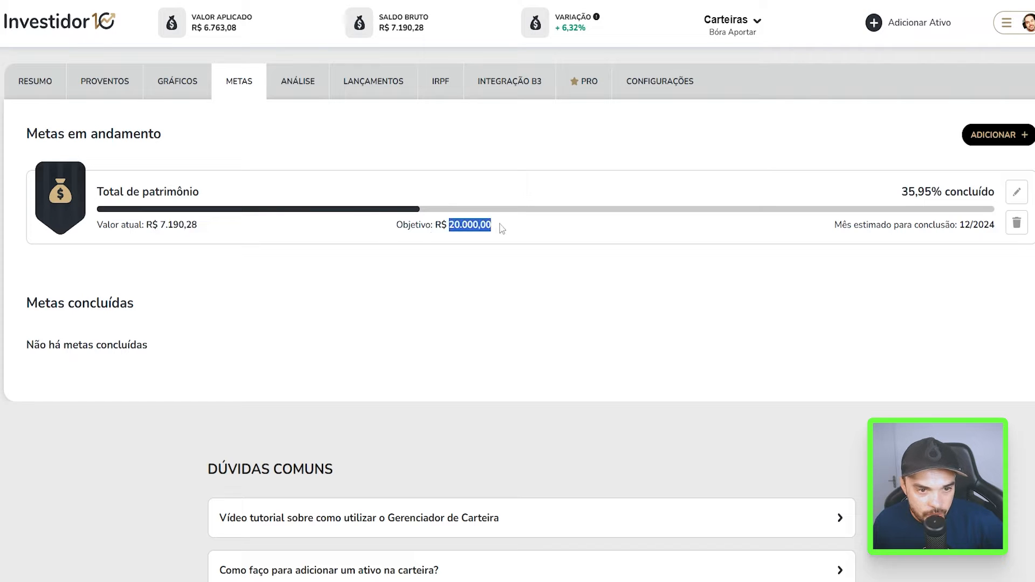
click(668, 259)
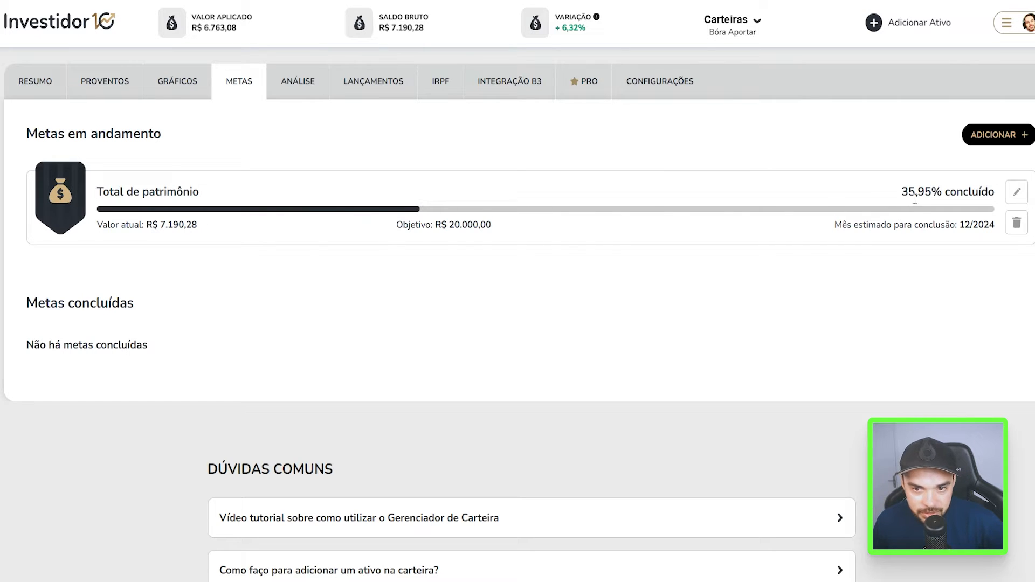
drag(900, 193, 940, 192)
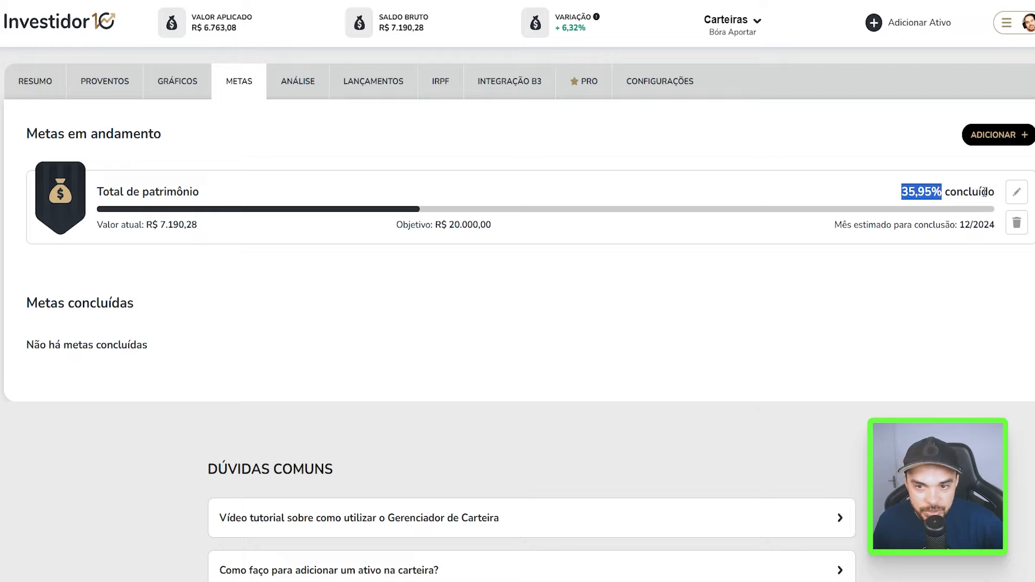
click(932, 302)
drag(834, 226, 991, 227)
click(869, 236)
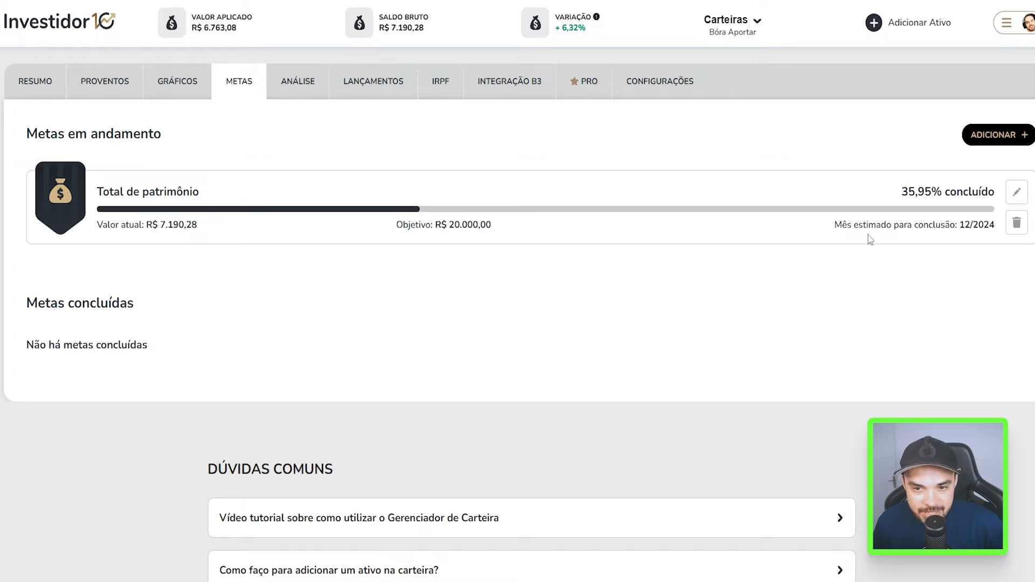
drag(837, 226, 1004, 230)
click(834, 272)
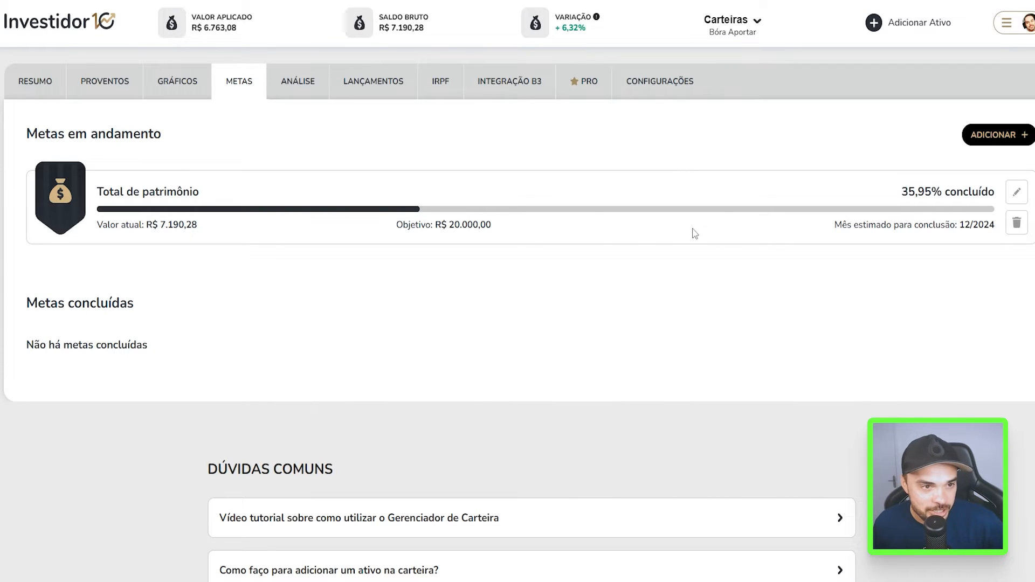
Step: Look through the Análise, Lançamentos, IRPF and Integração B3 pages, including the actions available for the BBSE3 entry
click(298, 81)
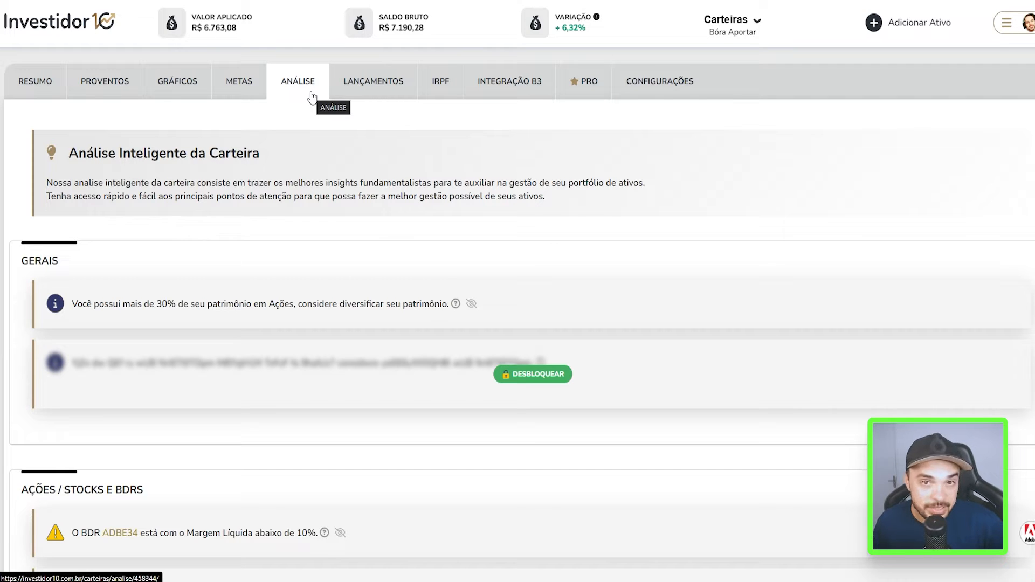
click(369, 82)
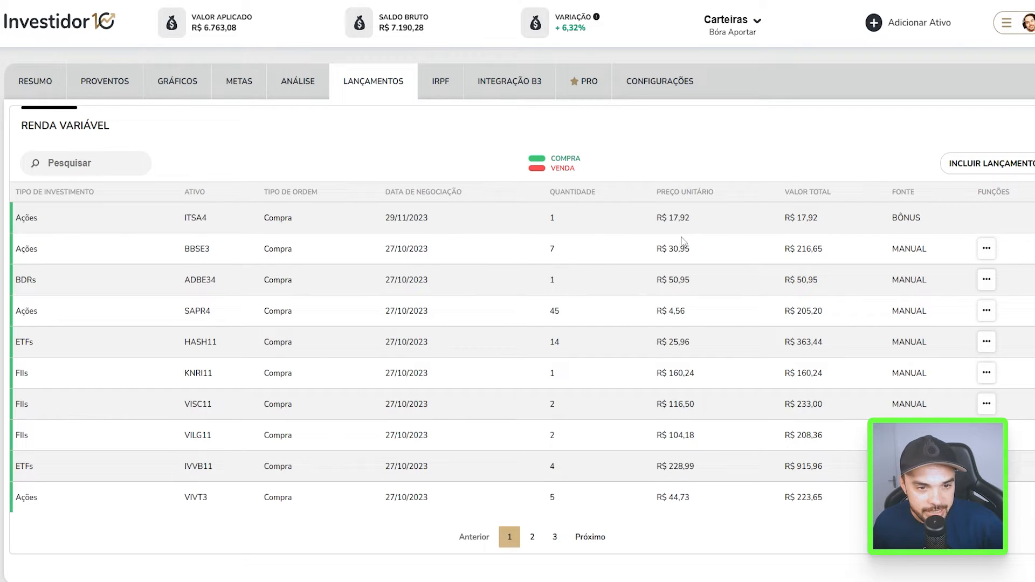
click(986, 249)
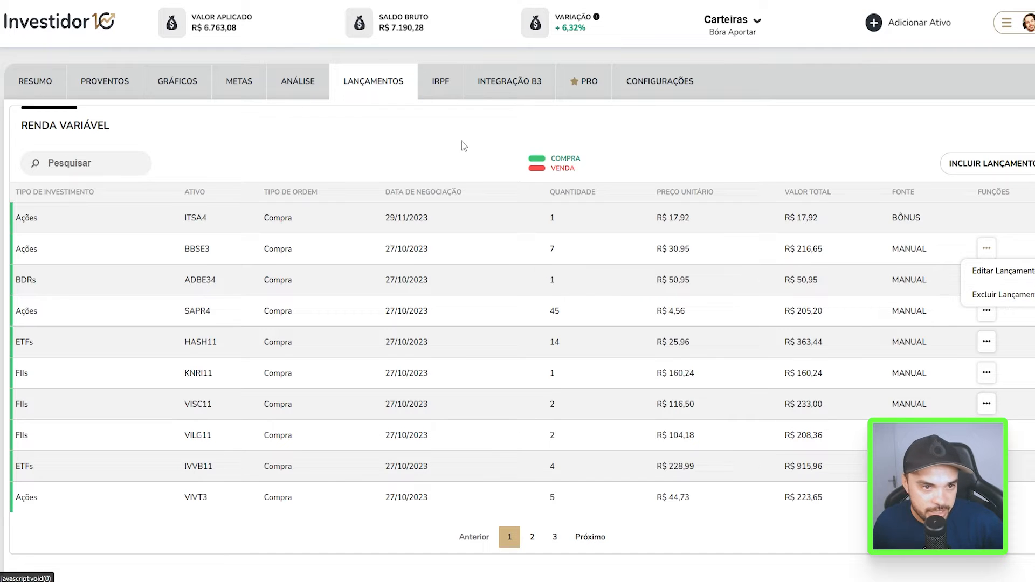
click(440, 85)
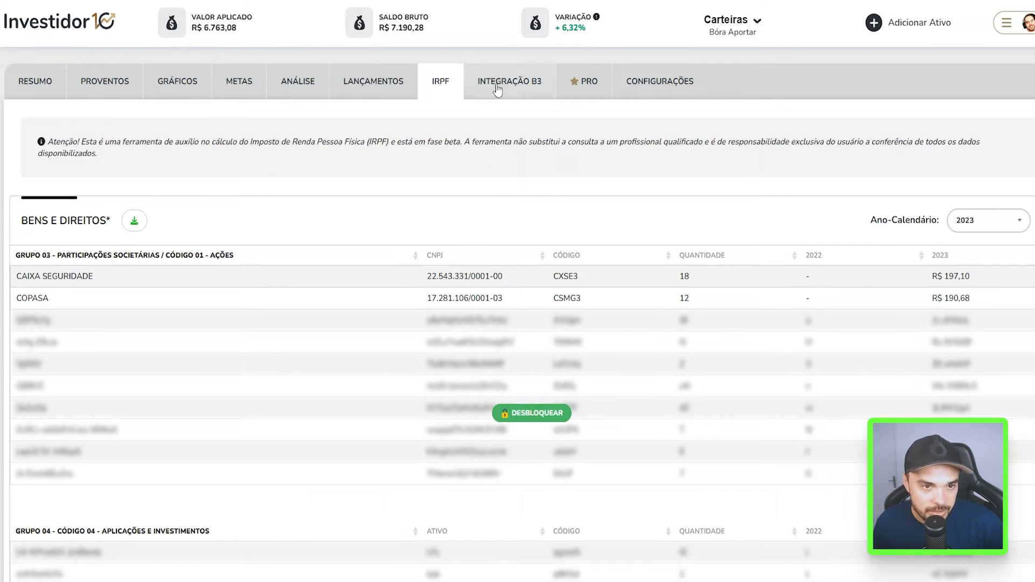
click(521, 82)
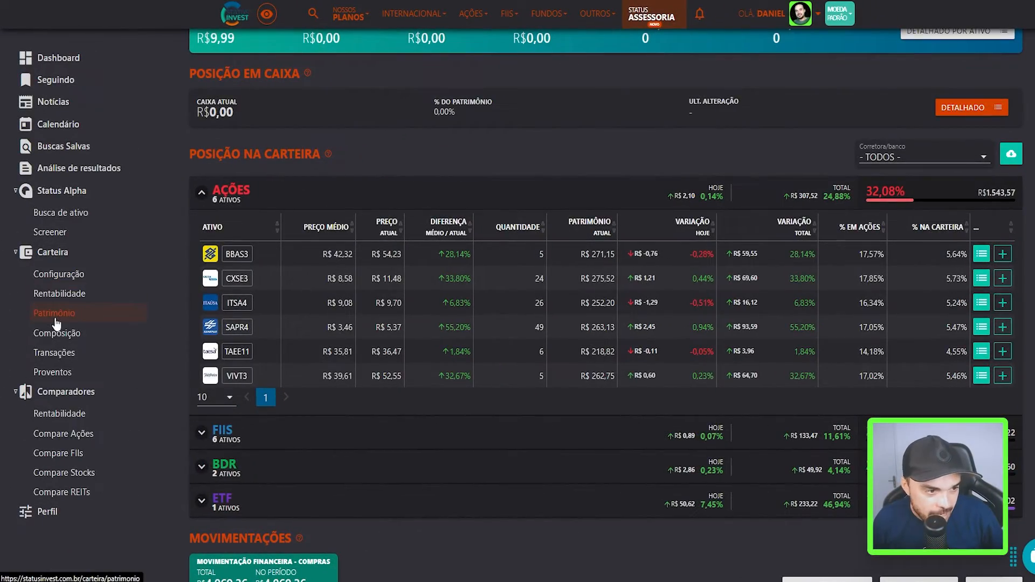
Step: Open the Patrimônio page of the Status Invest portfolio and view its content
click(56, 319)
scroll(605, 305, down, 3)
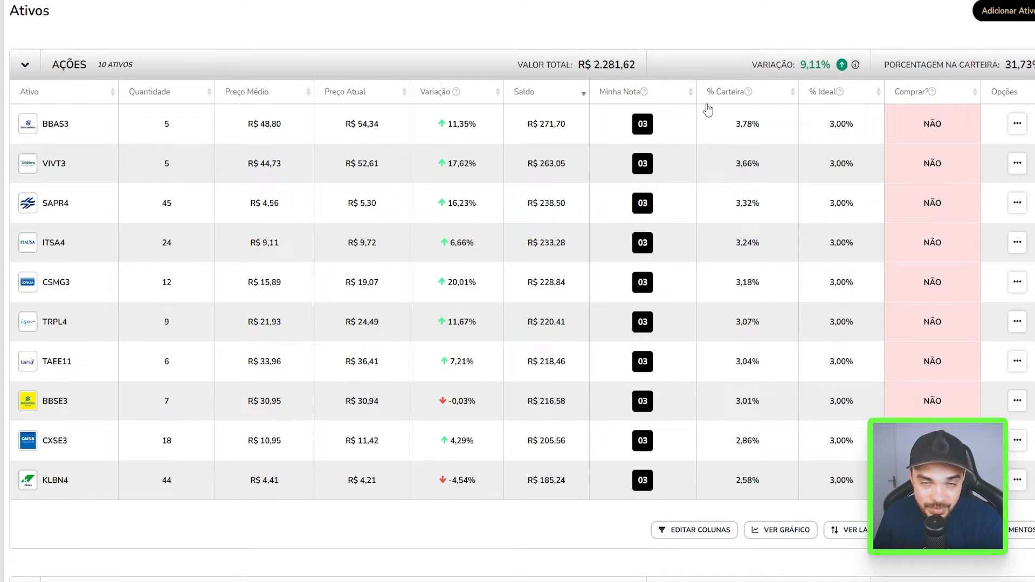
Step: Examine the range of scores offered for BBAS3 under Minha Nota in Investidor10's Ações table, and cancel without changing the score
click(643, 126)
click(587, 283)
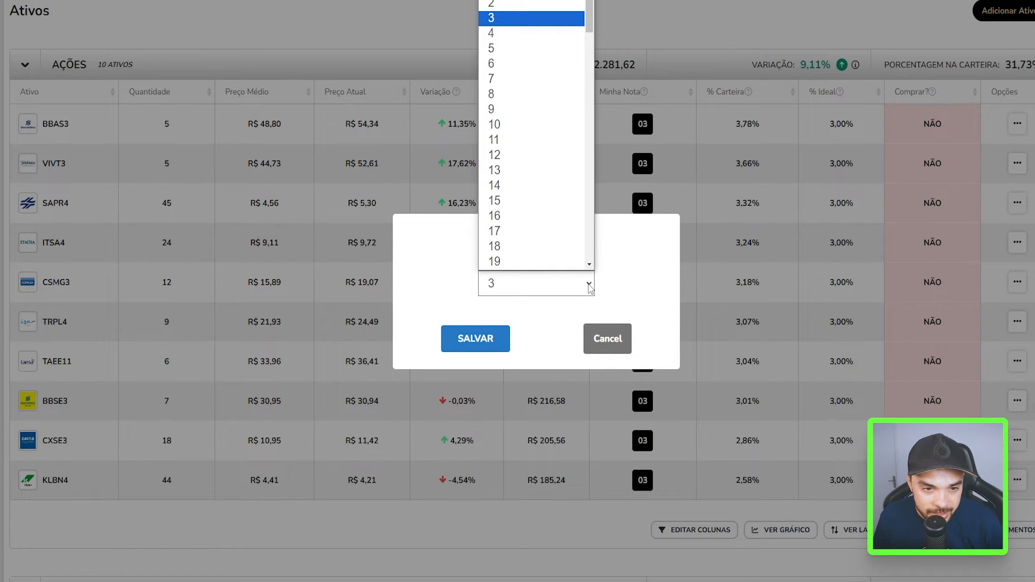
scroll(595, 88, down, 5)
scroll(590, 161, down, 15)
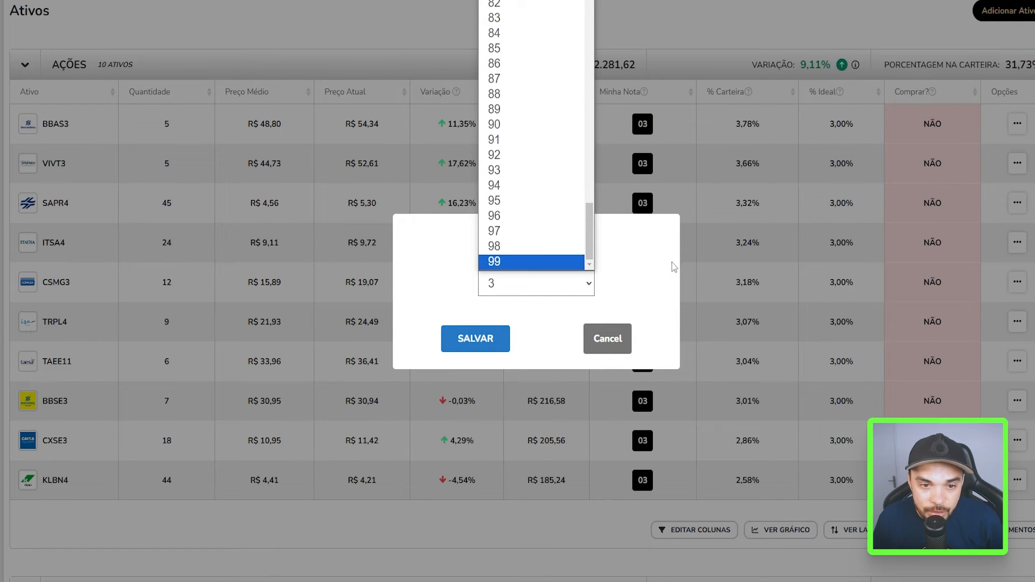
click(614, 350)
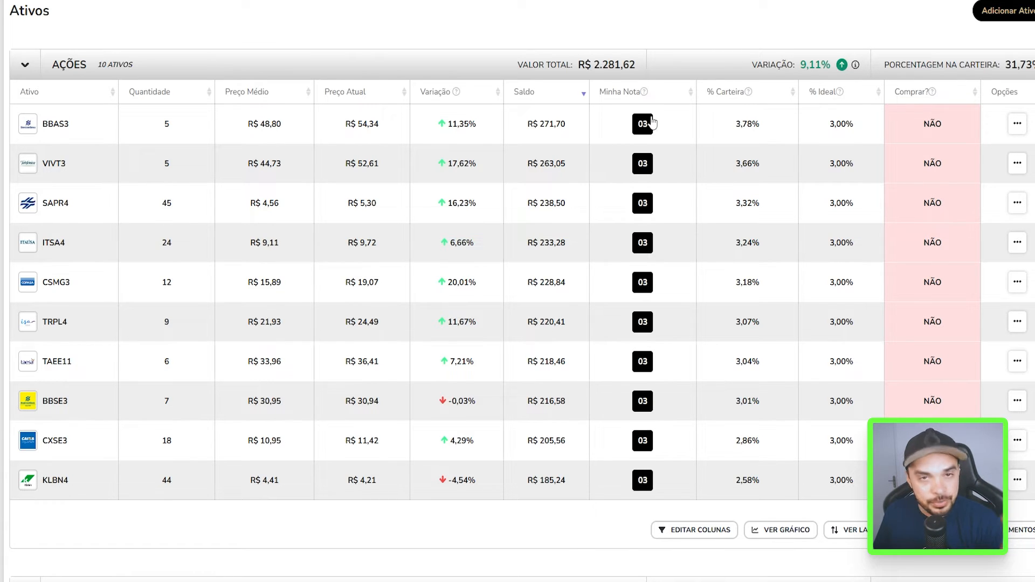
Step: Check the FIIs and Ações shares in the Ativos na carteira chart on the Resumo page
scroll(457, 166, up, 2)
scroll(457, 165, up, 6)
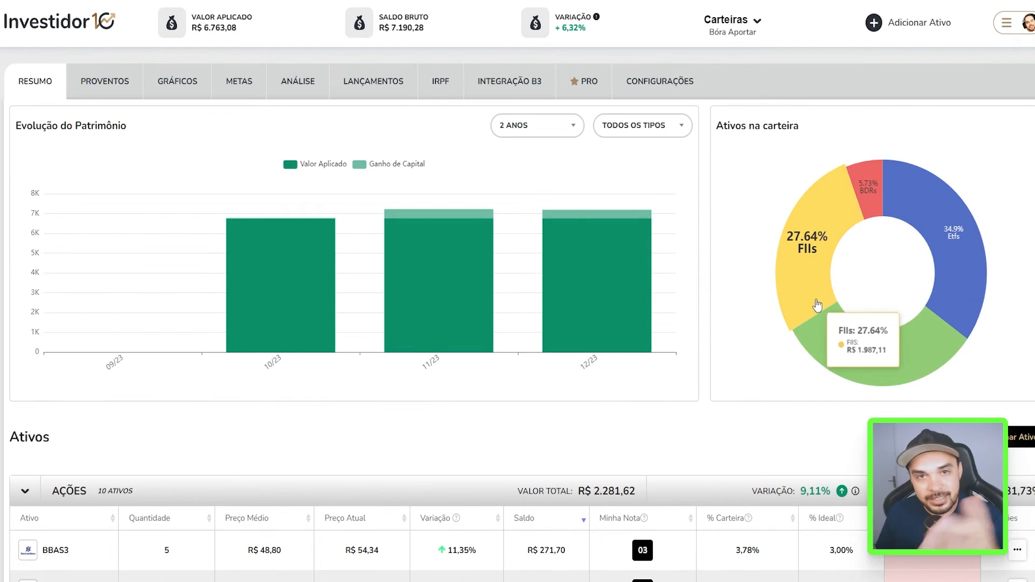
mouse_move(868, 353)
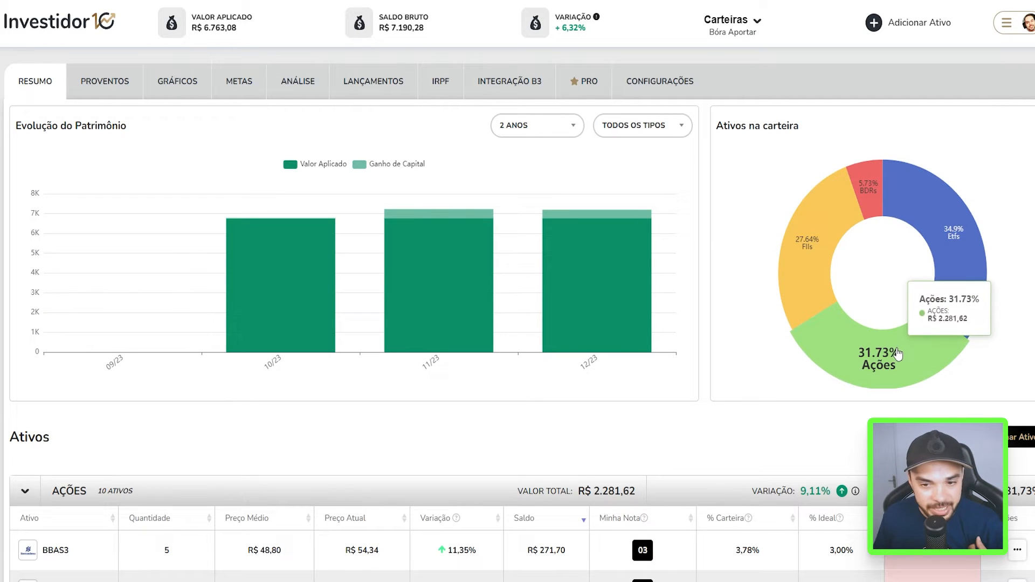
Step: Return to the Ações table and view the Nova nota options for BBAS3 again
scroll(893, 361, down, 8)
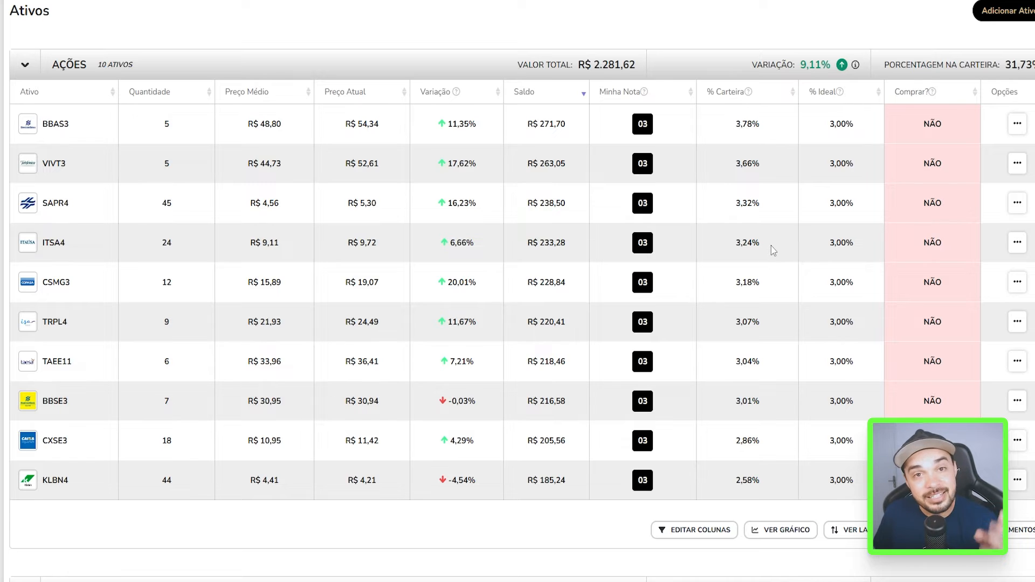
click(639, 127)
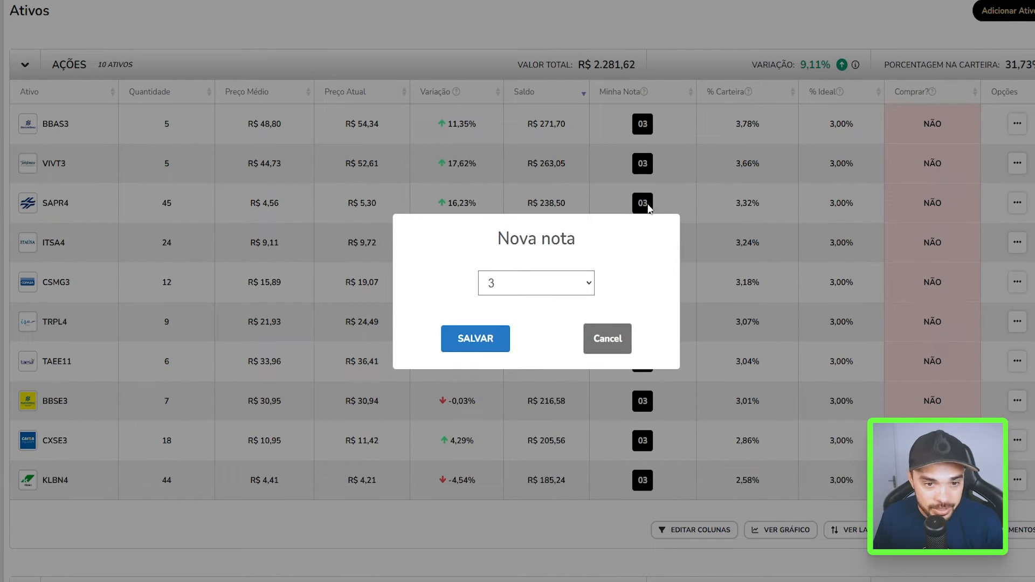
click(585, 284)
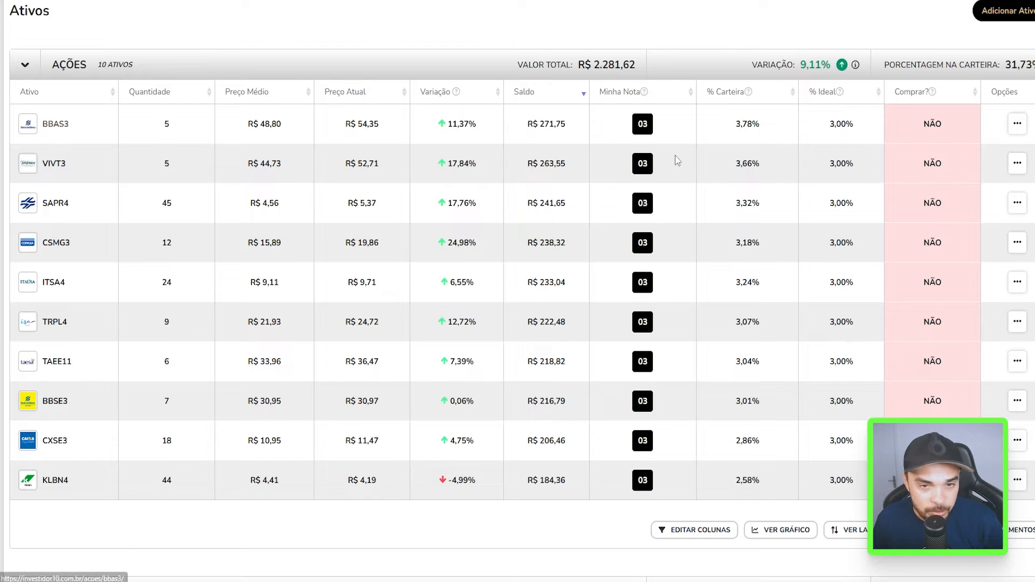
Step: Compare BBAS3's % Carteira with its % Ideal, and check its rebalancing amount and Comprar? recommendation
drag(736, 125, 765, 127)
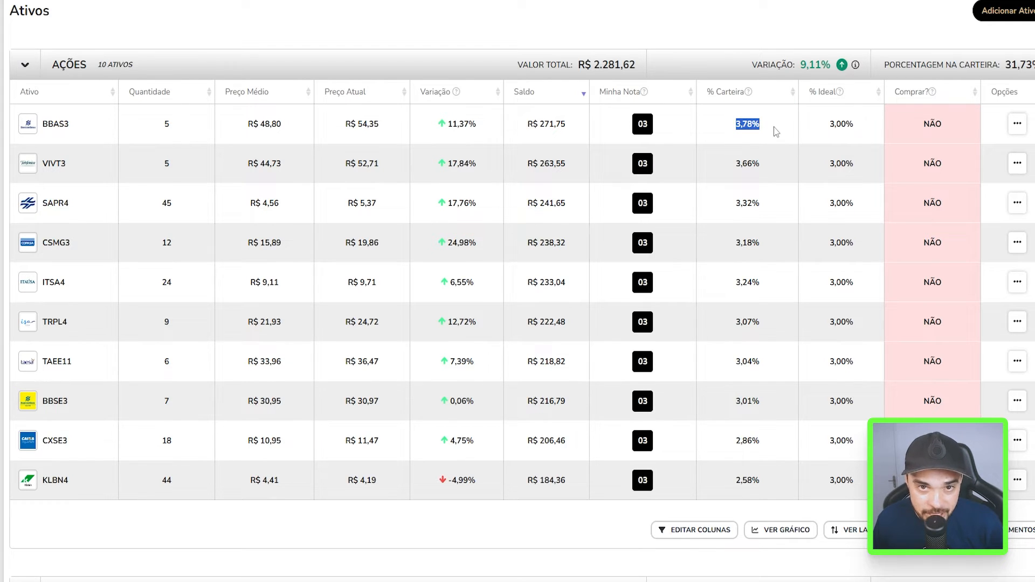
mouse_move(836, 132)
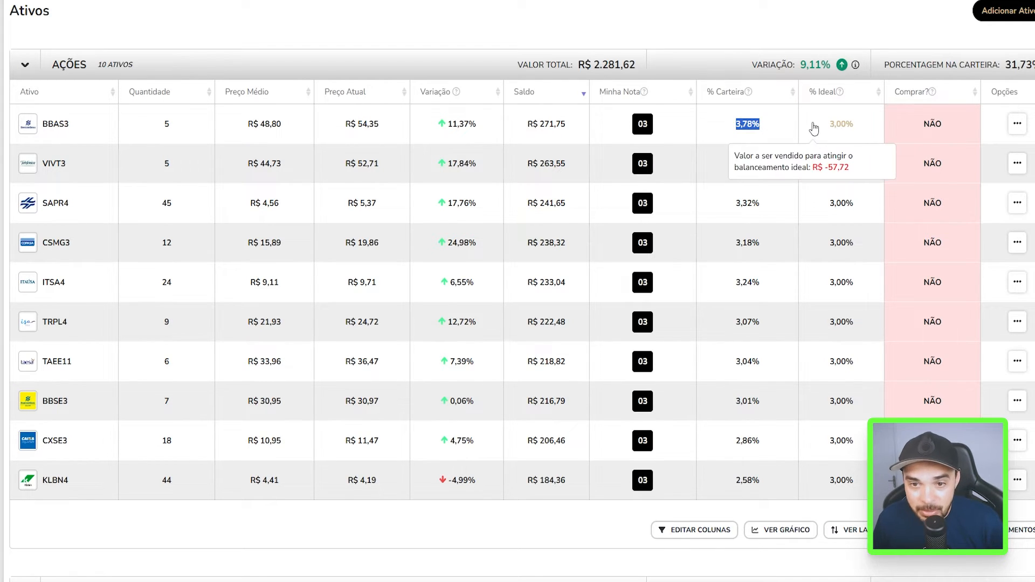
click(844, 134)
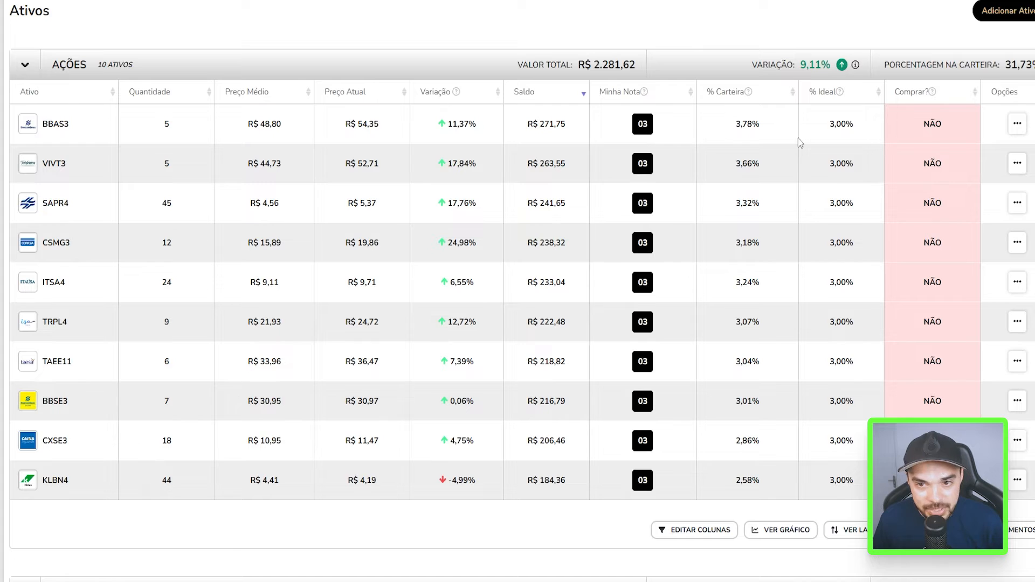
drag(923, 123, 947, 128)
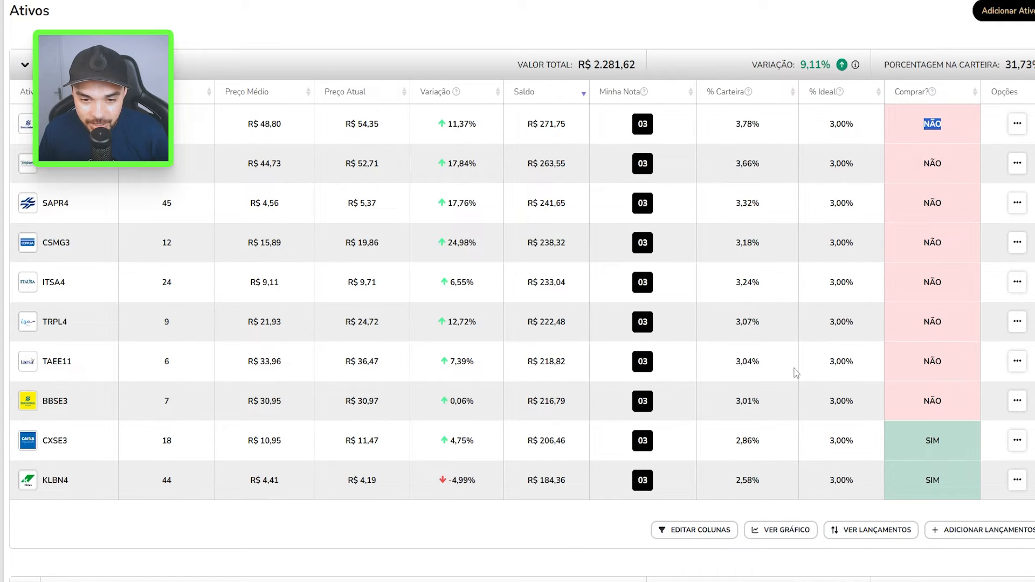
Step: Compare % Carteira with % Ideal and the Comprar? recommendation for TRPL4, ITSA4, CSMG3, SAPR4 and VIVT3
drag(760, 322, 735, 322)
drag(759, 281, 740, 282)
drag(743, 243, 759, 242)
drag(760, 203, 742, 204)
drag(760, 163, 742, 164)
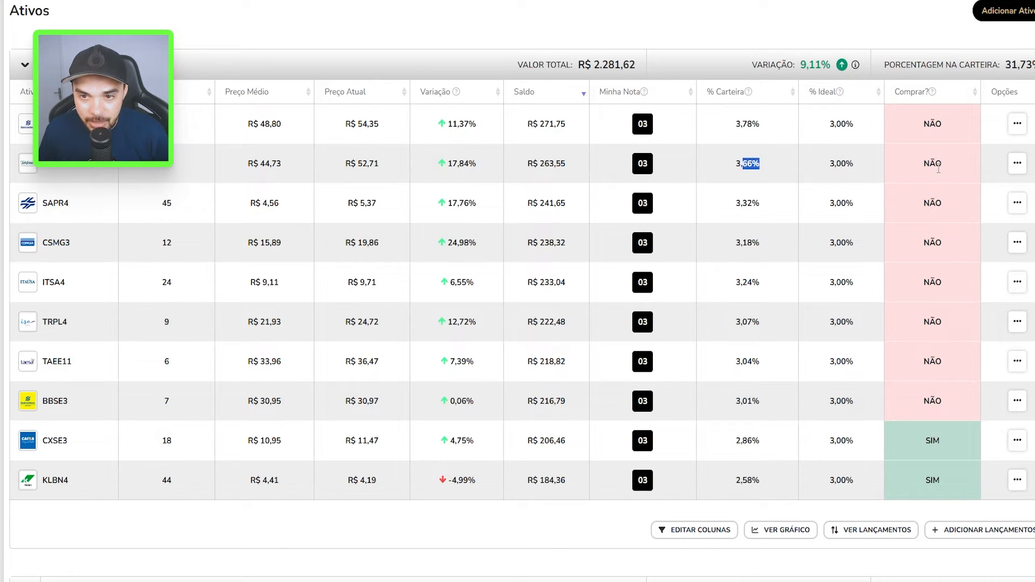
Step: Compare CXSE3's and KLBN4's % Carteira with their % Ideal, and check the contribution needed to reach the ideal balance
drag(742, 440, 760, 440)
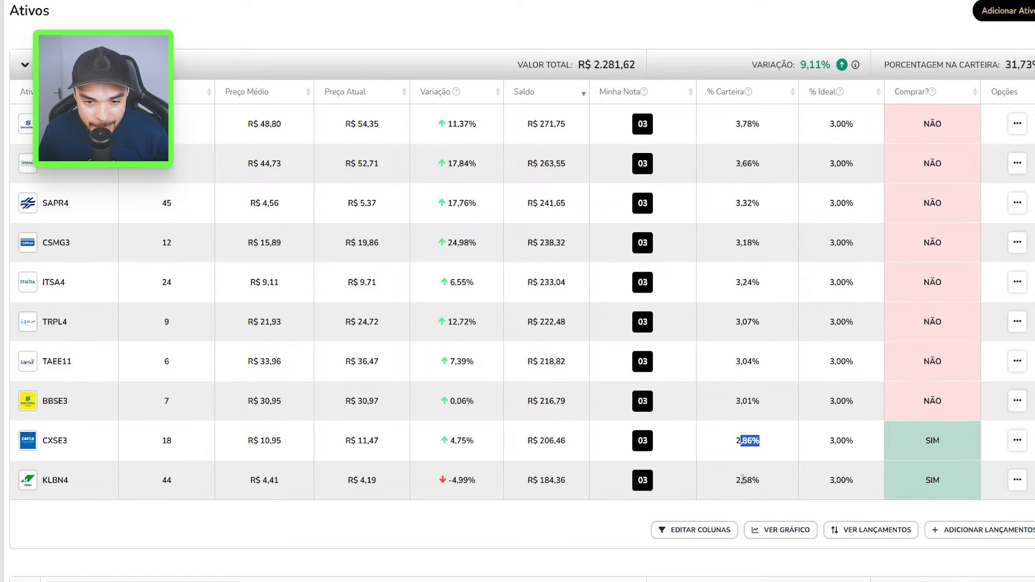
drag(741, 480, 760, 480)
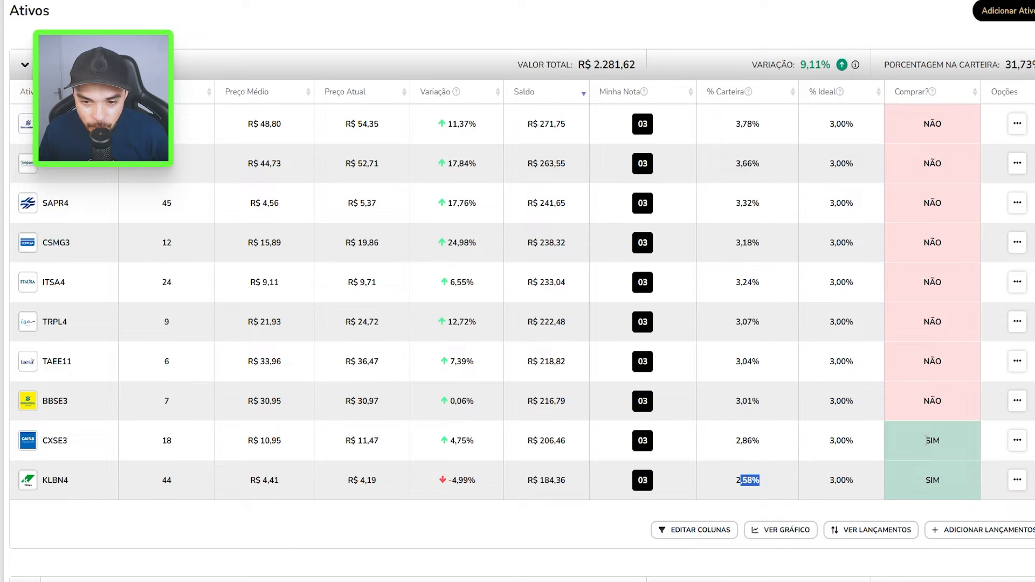
mouse_move(844, 448)
mouse_move(849, 484)
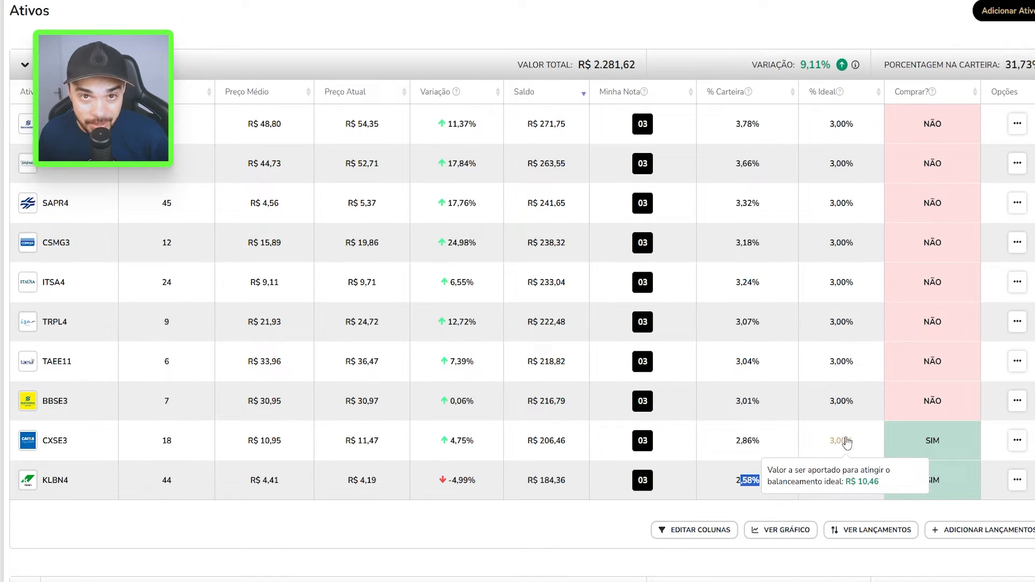
mouse_move(834, 126)
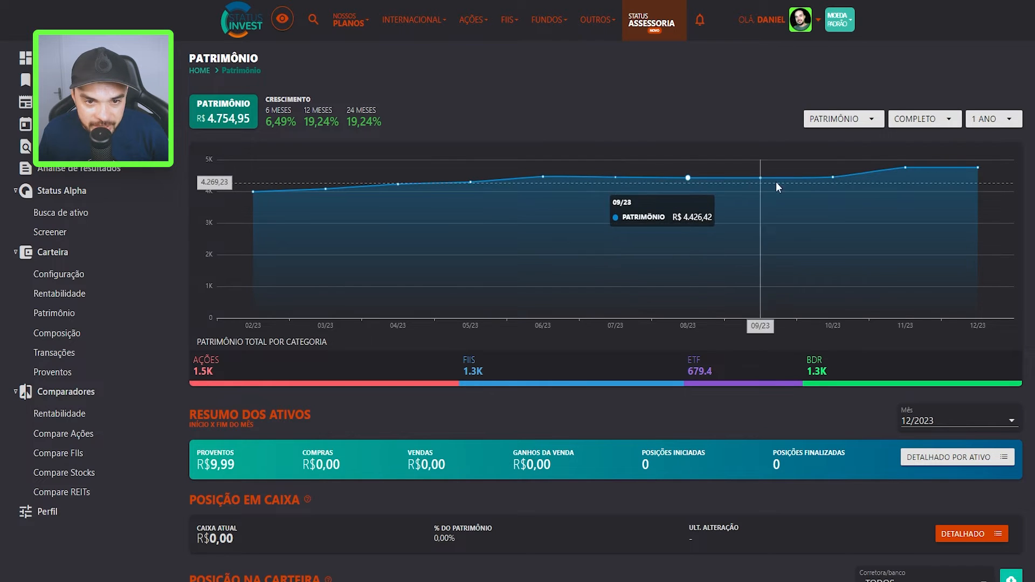
Step: Switch Status Invest's Patrimônio chart to Investimento, and toggle the Ganho de Capital series off and on in Investidor10's equity chart
click(865, 120)
click(859, 144)
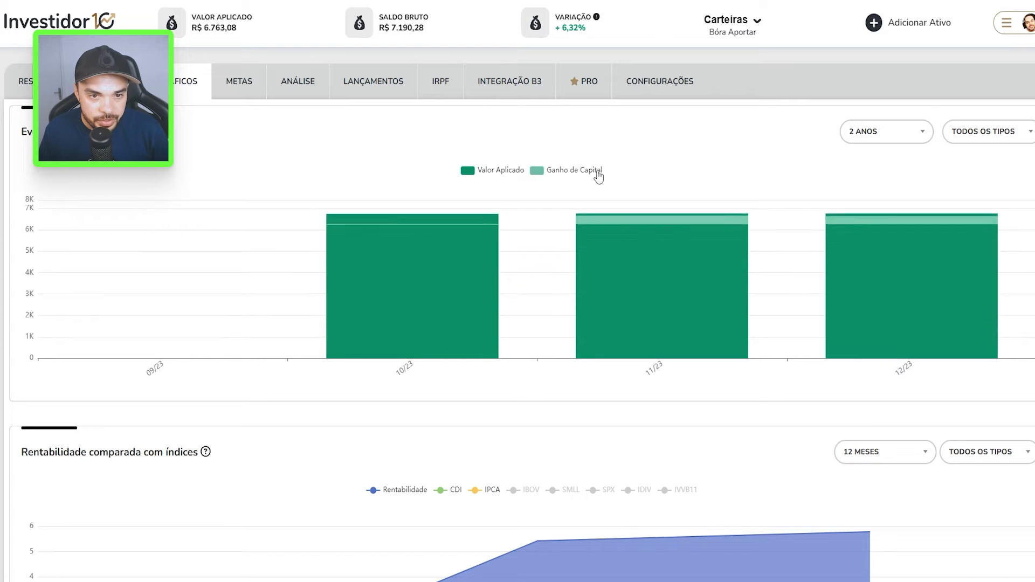
click(597, 173)
click(596, 174)
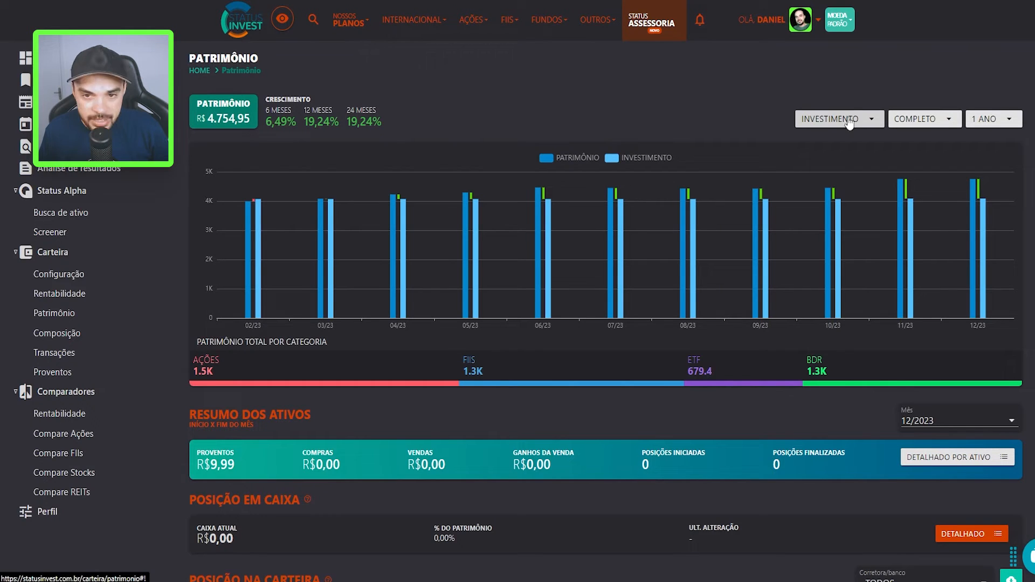
Step: Return to Status Invest and check the chart types available for the Patrimônio chart
click(841, 119)
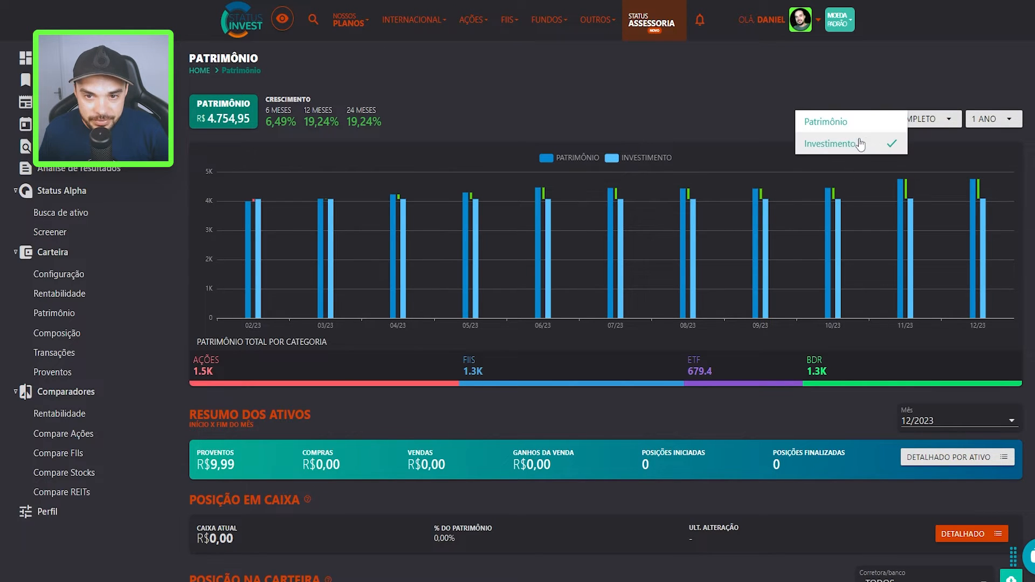
click(863, 99)
click(839, 118)
click(840, 119)
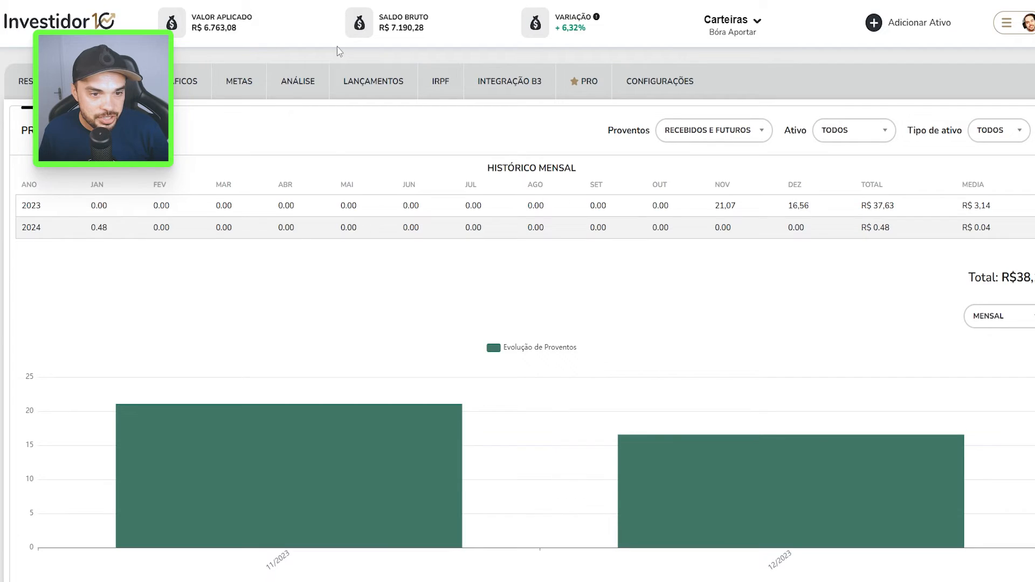
Step: Review Investidor10's Proventos page and highlight the 2023 total in the Histórico Mensal table
scroll(623, 200, down, 8)
scroll(529, 444, up, 8)
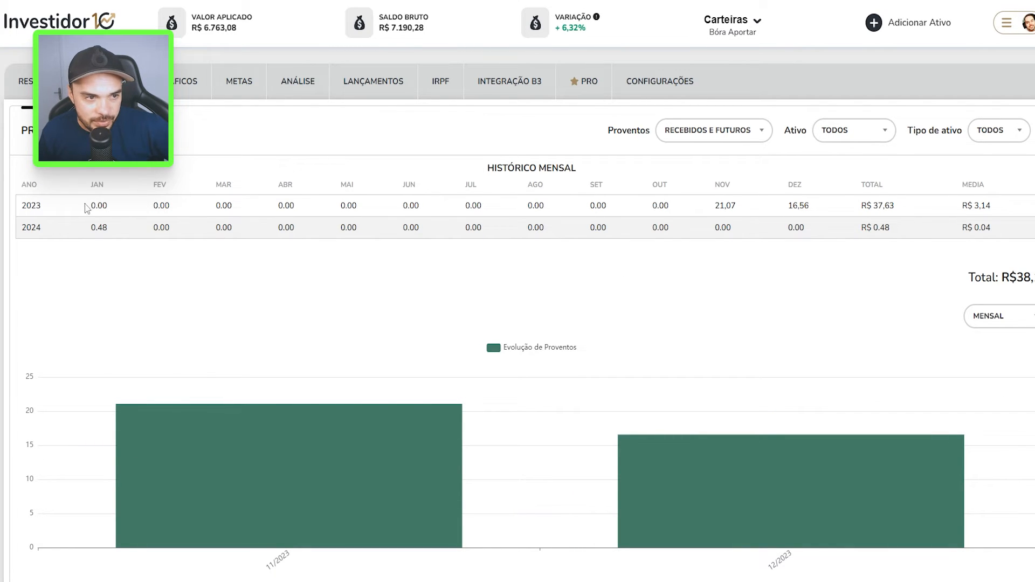
drag(866, 205, 962, 207)
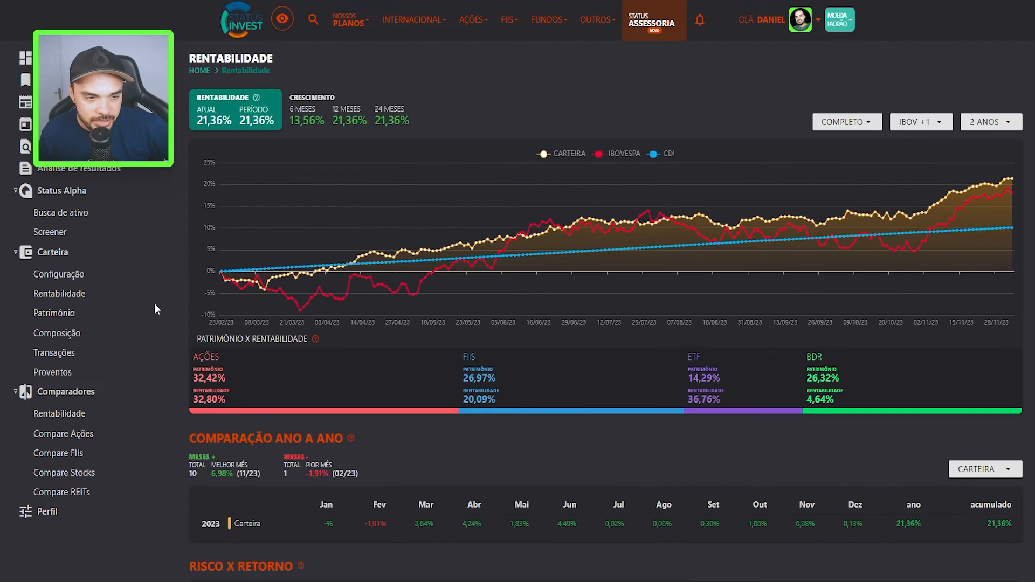
Step: Look over Status Invest's Rentabilidade page, and open Proventos to examine the Ativos por Categoria chart for the last 12 months
scroll(154, 303, down, 5)
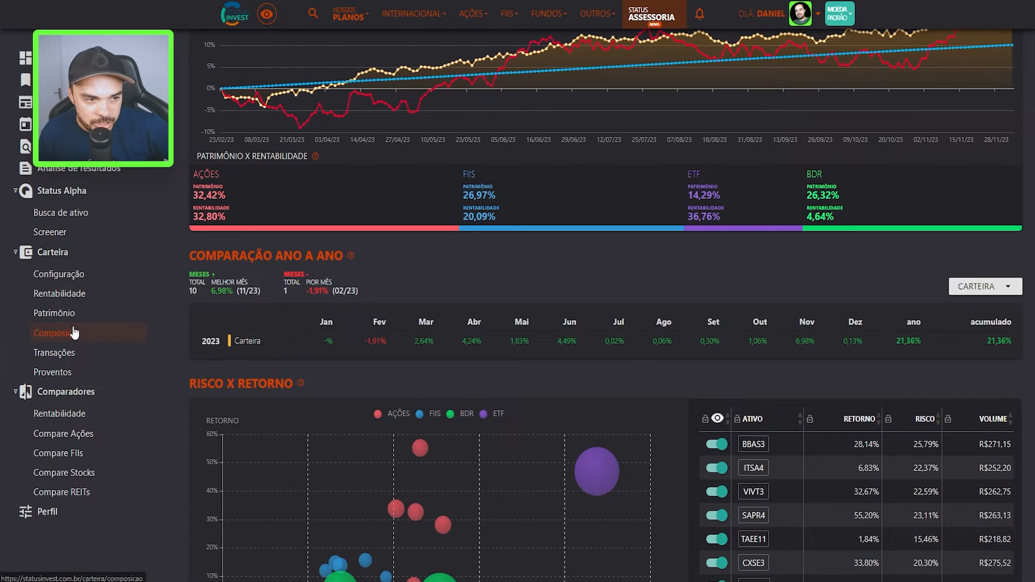
click(70, 377)
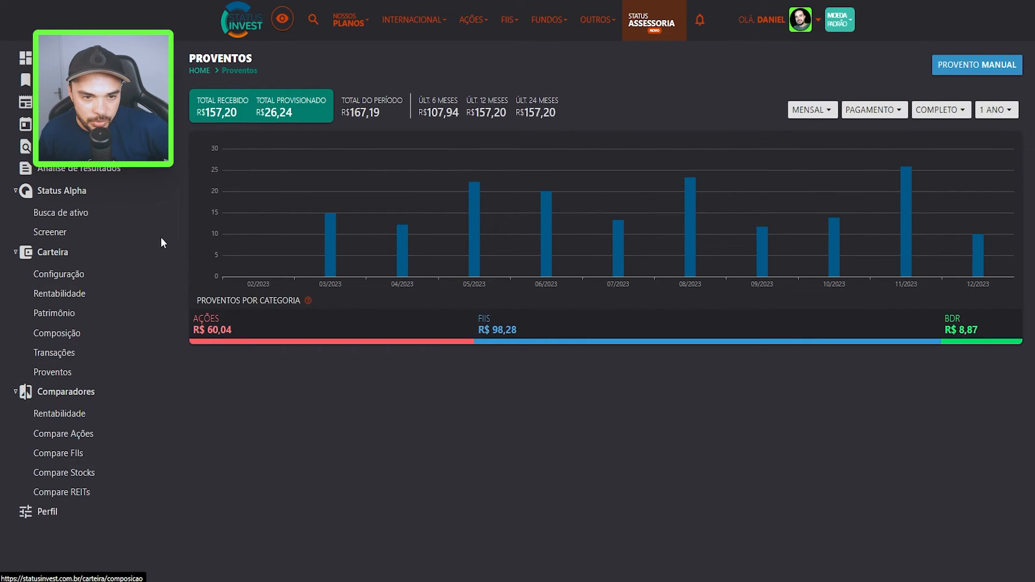
scroll(653, 288, down, 3)
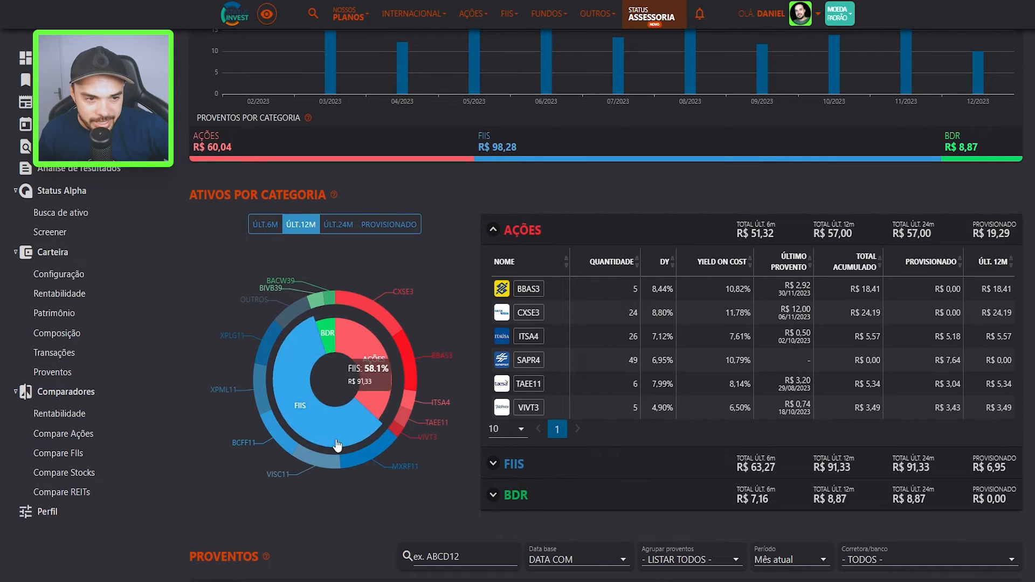
mouse_move(397, 430)
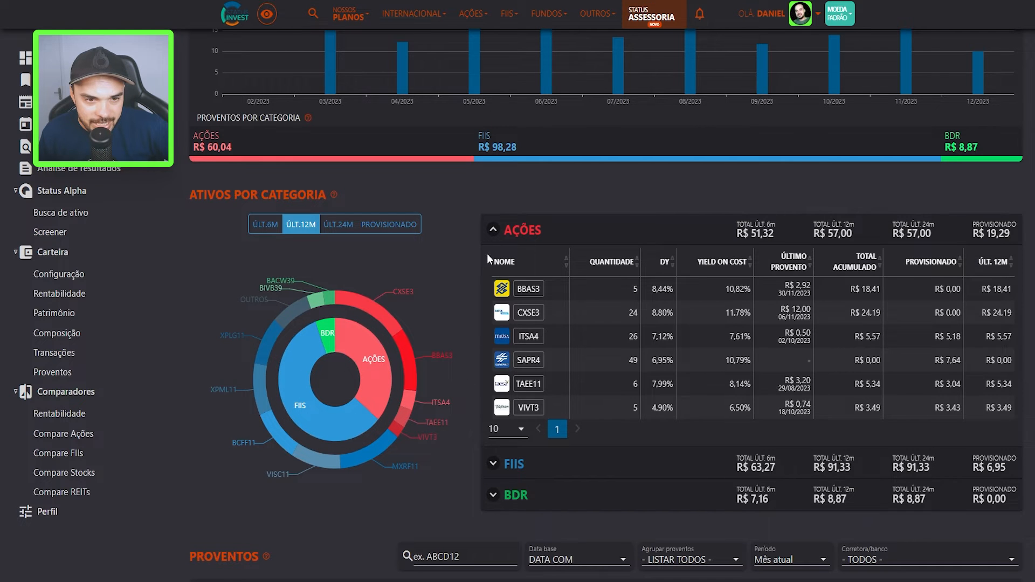
Step: Collapse the Ações dividend table, view the FIIs table and collapse it, and expand the BDR table
click(492, 230)
click(494, 262)
click(493, 261)
click(493, 293)
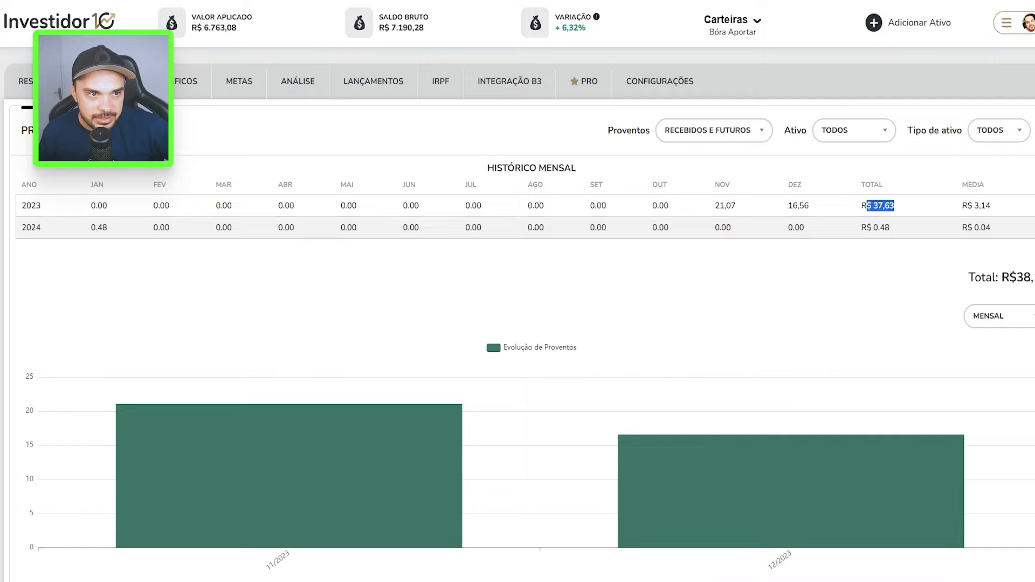
Step: Examine Investidor10's list of individual dividend payments, including type, Data Com, payment date and net total for each asset
scroll(483, 254, down, 8)
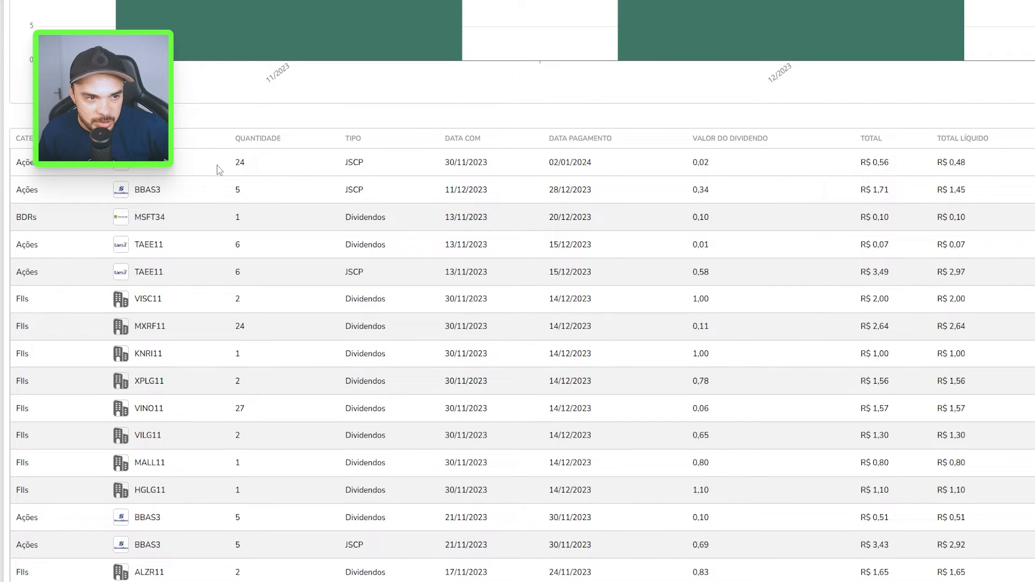
scroll(539, 331, down, 3)
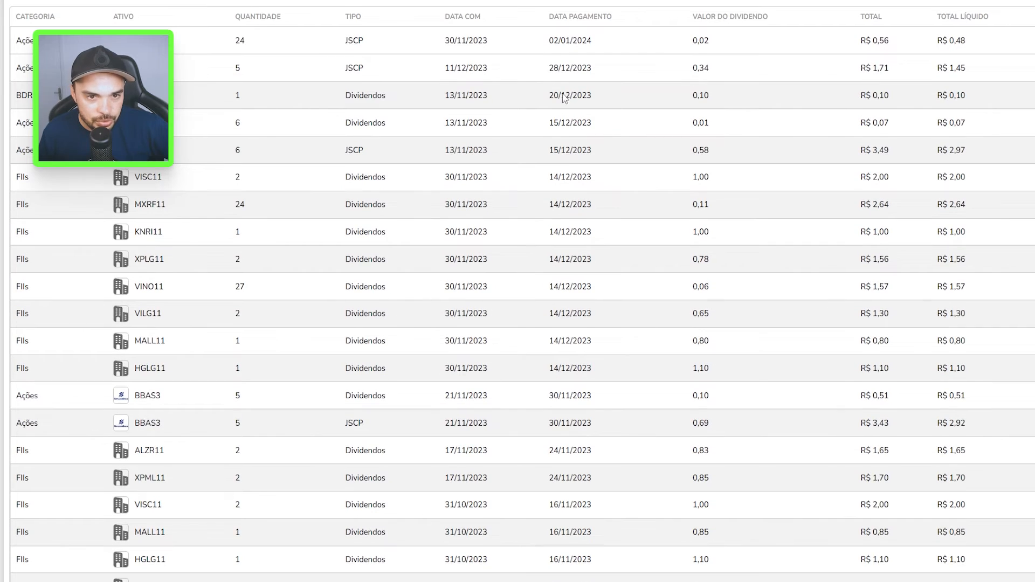
scroll(601, 251, down, 5)
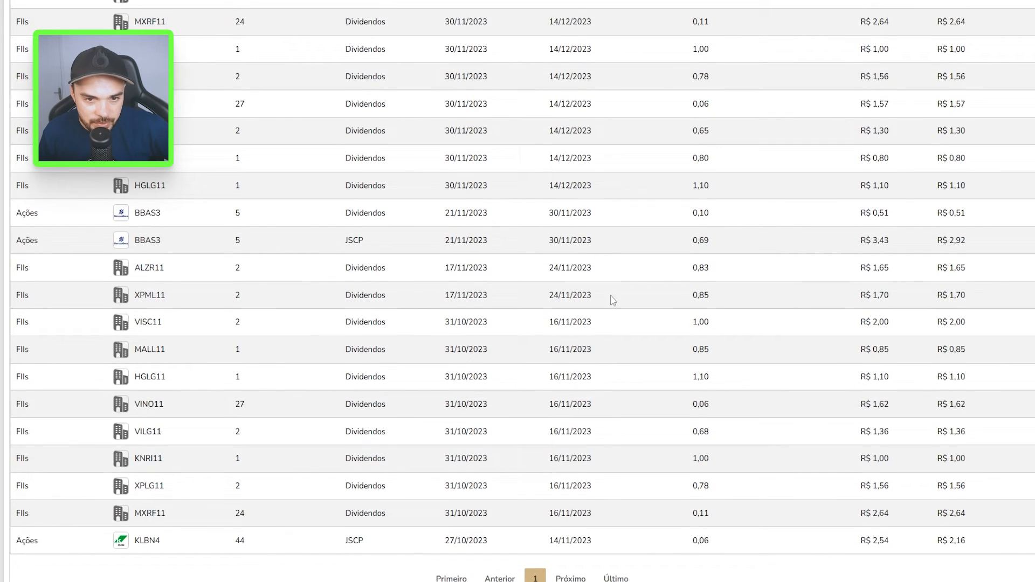
scroll(595, 388, up, 6)
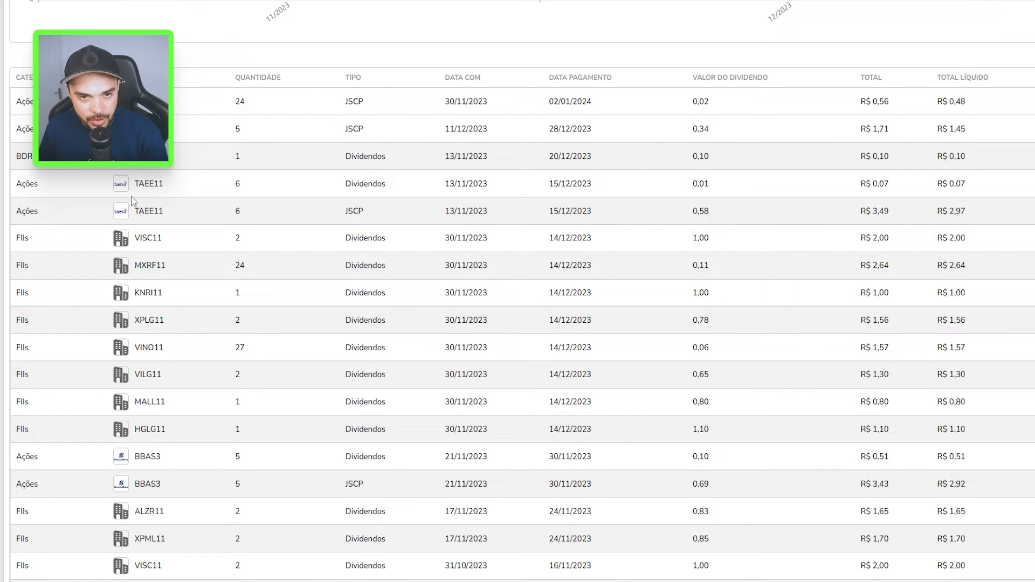
scroll(220, 132, down, 1)
scroll(220, 132, down, 10)
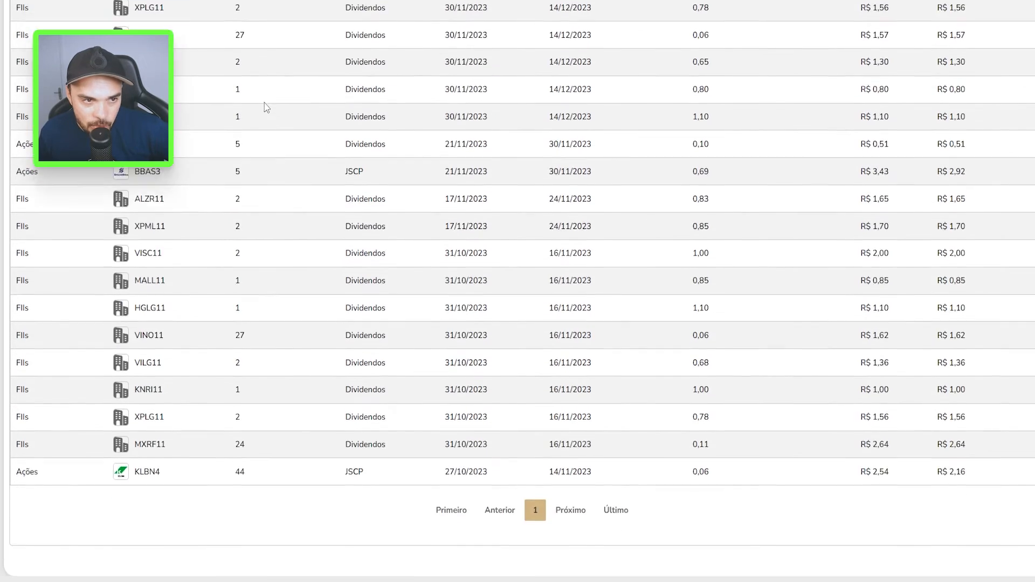
scroll(713, 298, up, 15)
scroll(210, 316, down, 6)
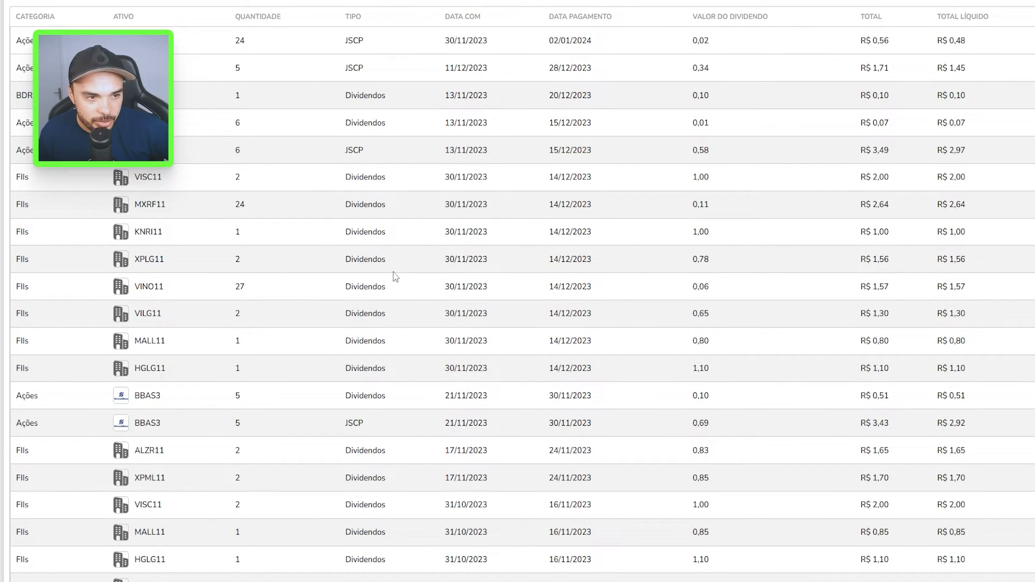
scroll(309, 330, up, 5)
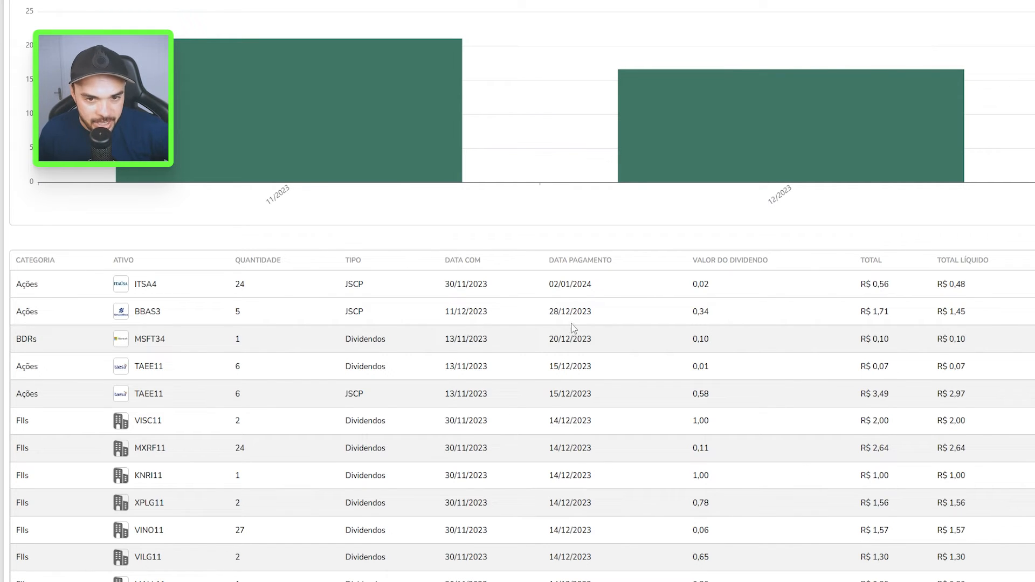
scroll(586, 356, up, 4)
scroll(586, 355, up, 3)
click(607, 292)
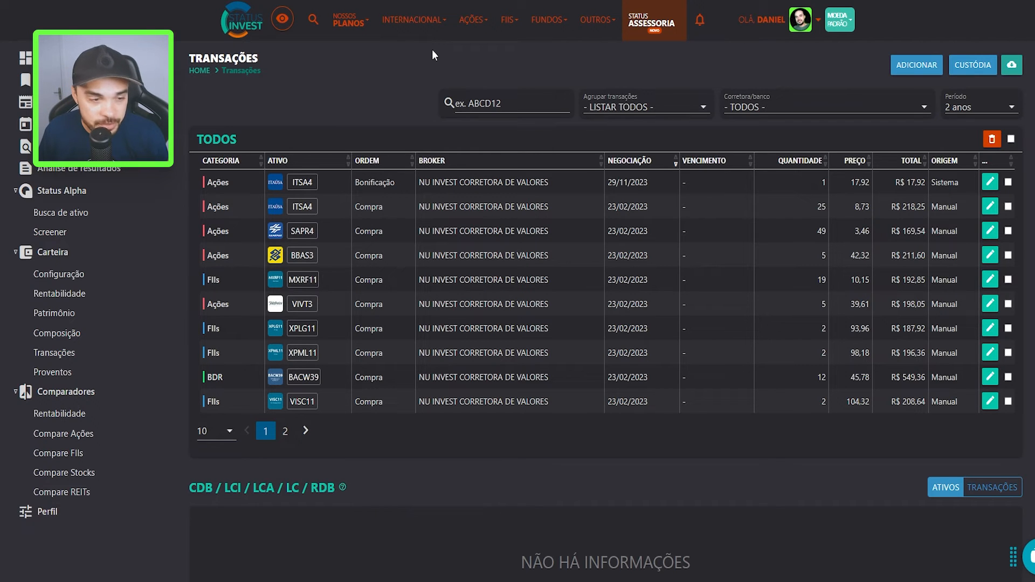
Step: Open the Status Invest profile settings and set Plano de fundo to Padrão
click(34, 515)
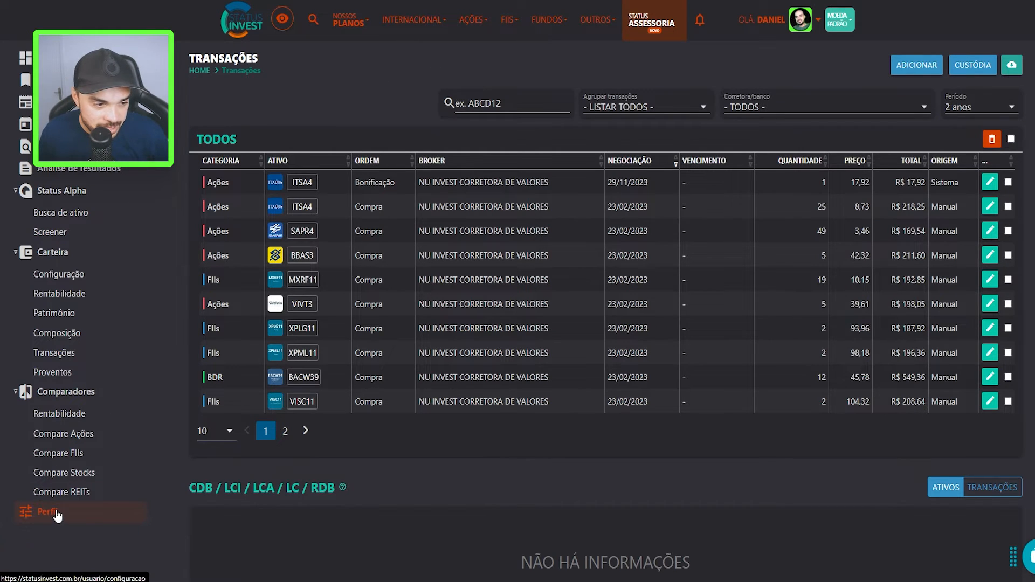
click(401, 358)
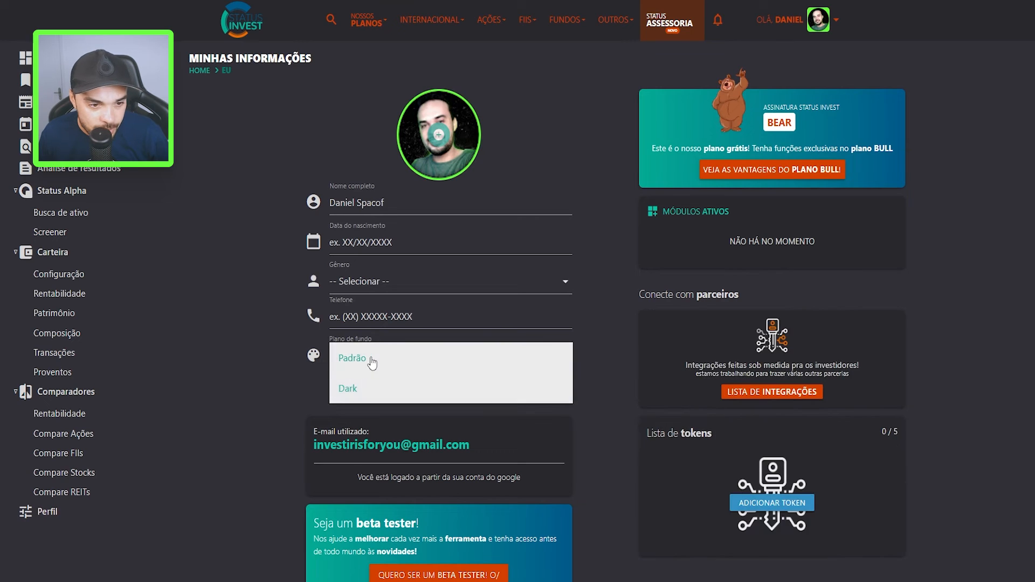
click(372, 360)
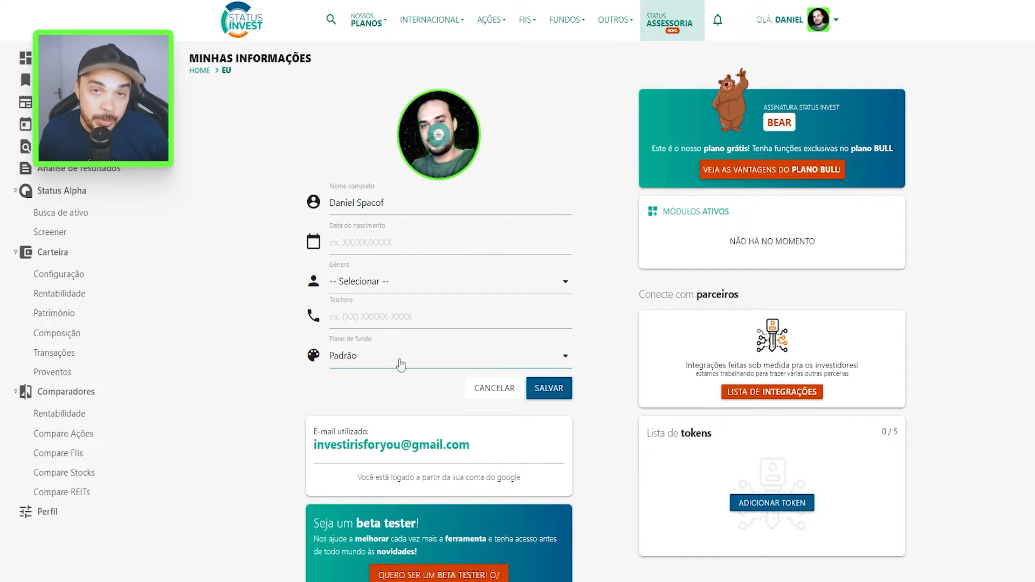
Step: Set Plano de fundo to Dark and save the profile
click(370, 366)
click(369, 388)
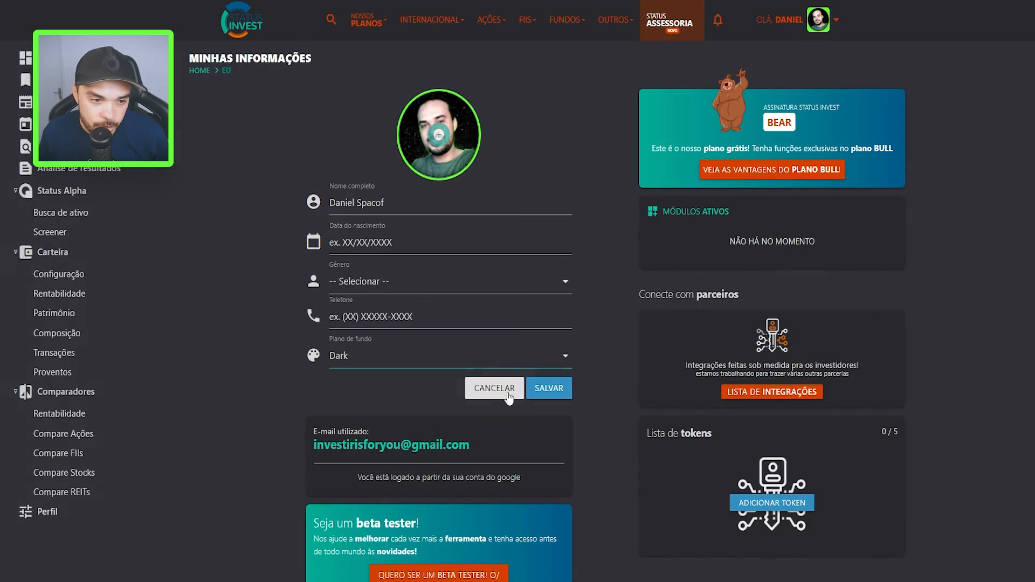
click(547, 389)
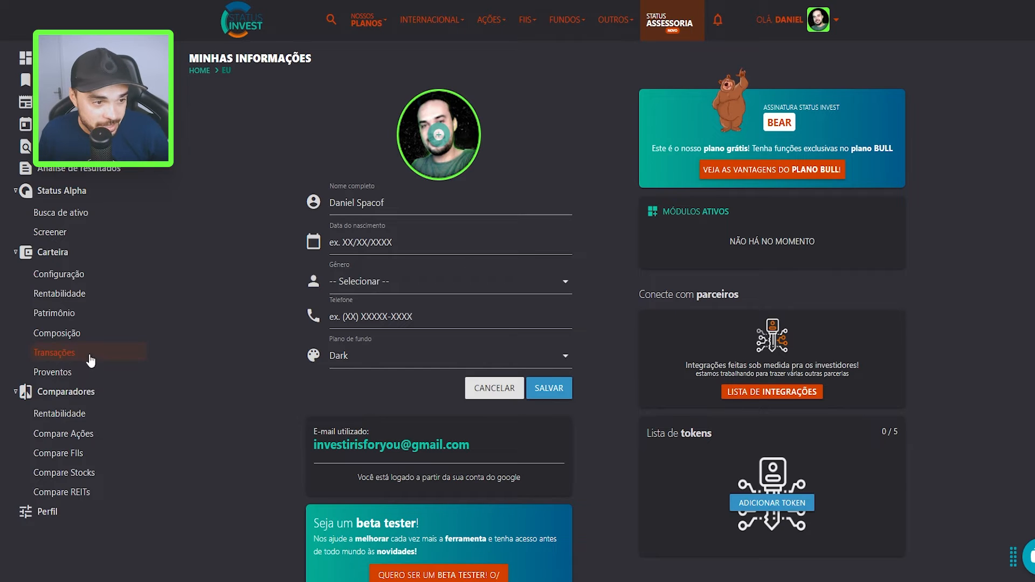
Step: Open the Patrimônio page and review the Ações positions under Posição na Carteira
click(74, 316)
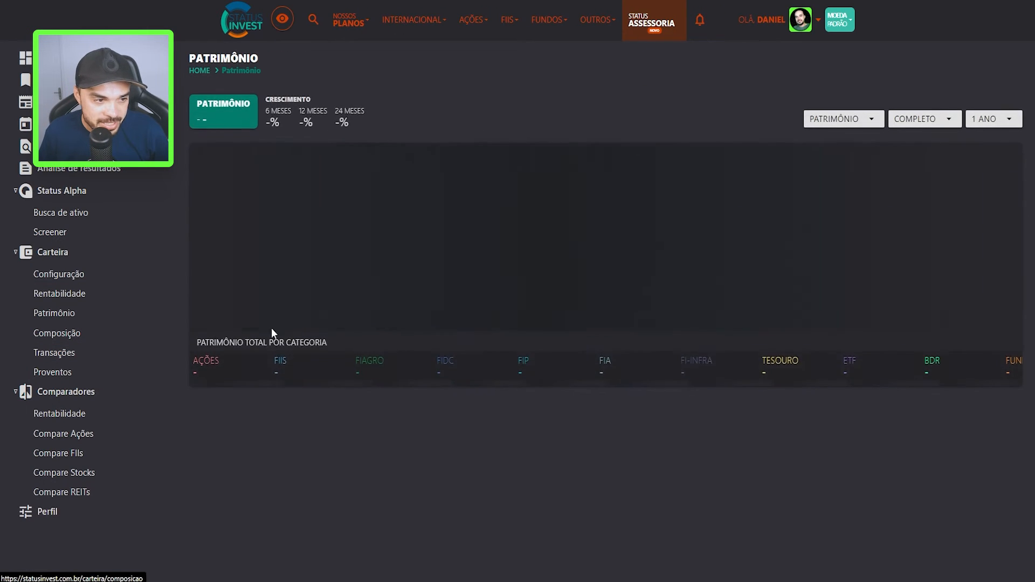
scroll(723, 276, down, 4)
scroll(723, 276, down, 3)
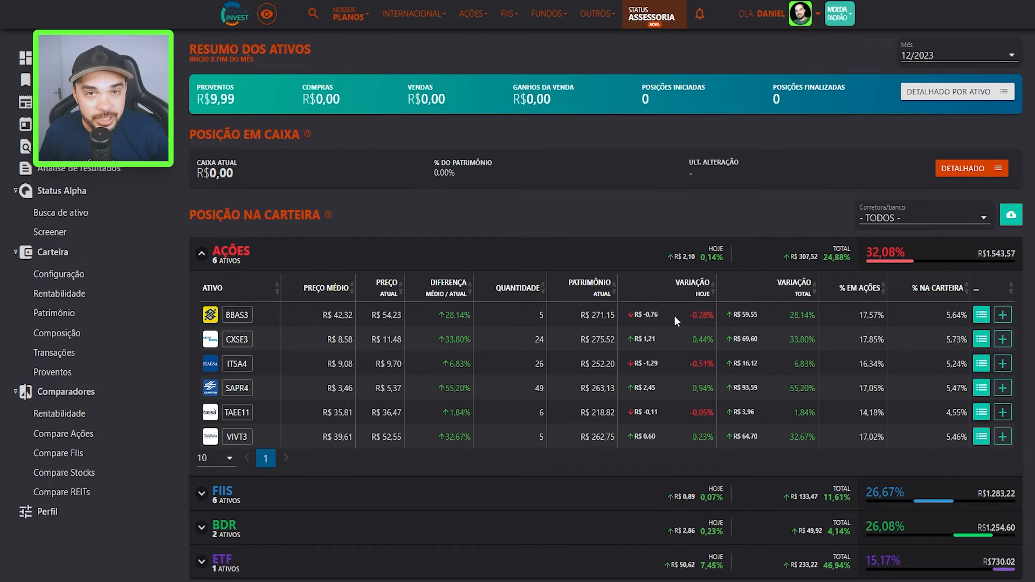
Step: Open the portfolio's Configuração page and view the list of available integrations
click(59, 274)
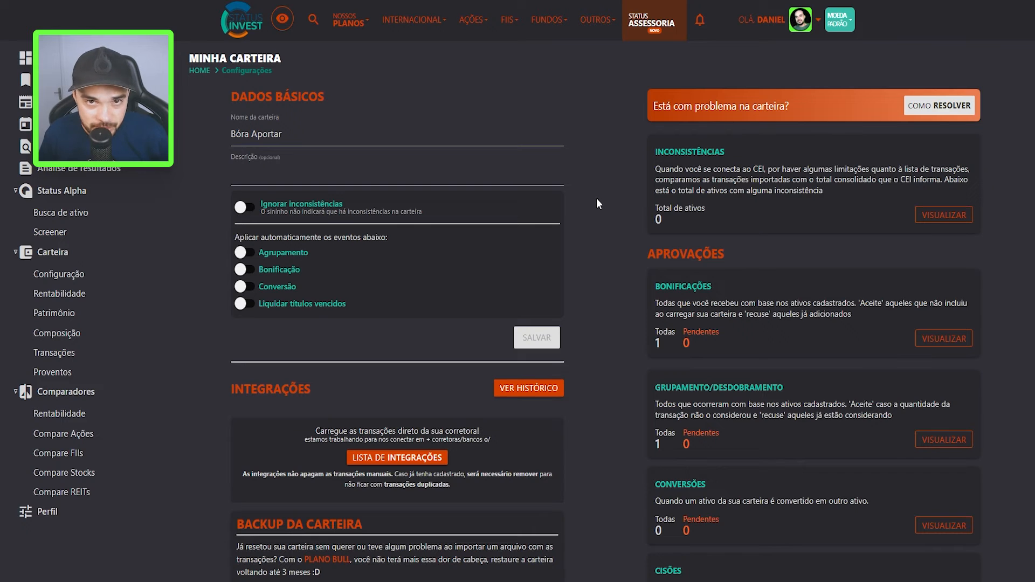
scroll(597, 227, down, 5)
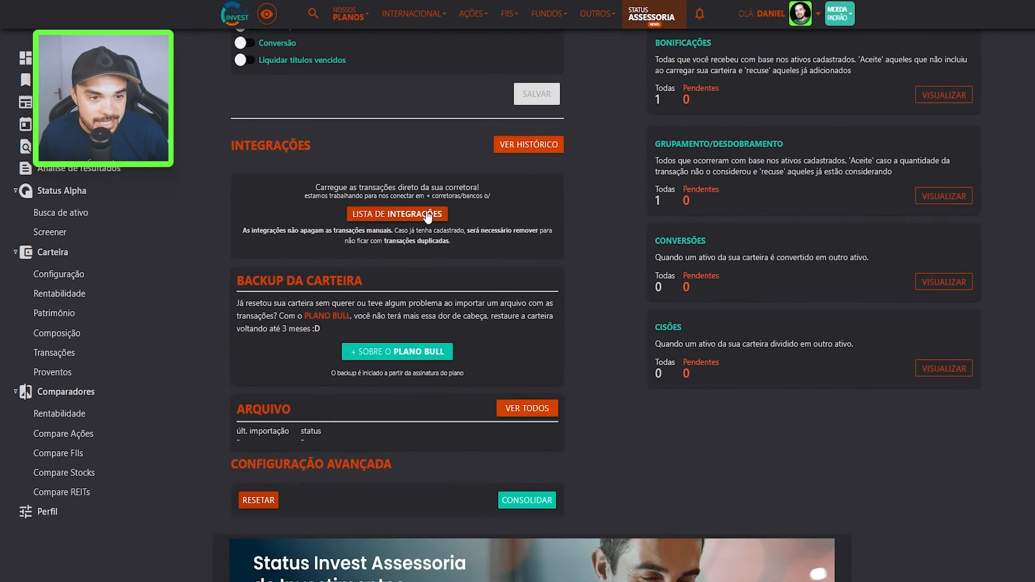
click(431, 218)
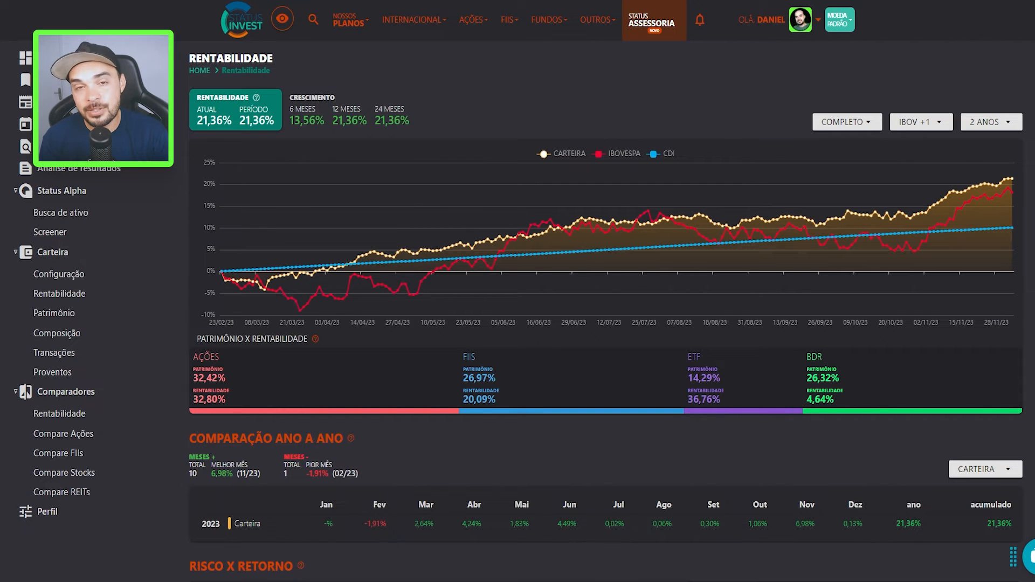
Step: Start a manual purchase transaction in Status Invest for the BDR BACW39 with NU INVEST CORRETORA DE VALORES as broker
click(74, 354)
click(925, 68)
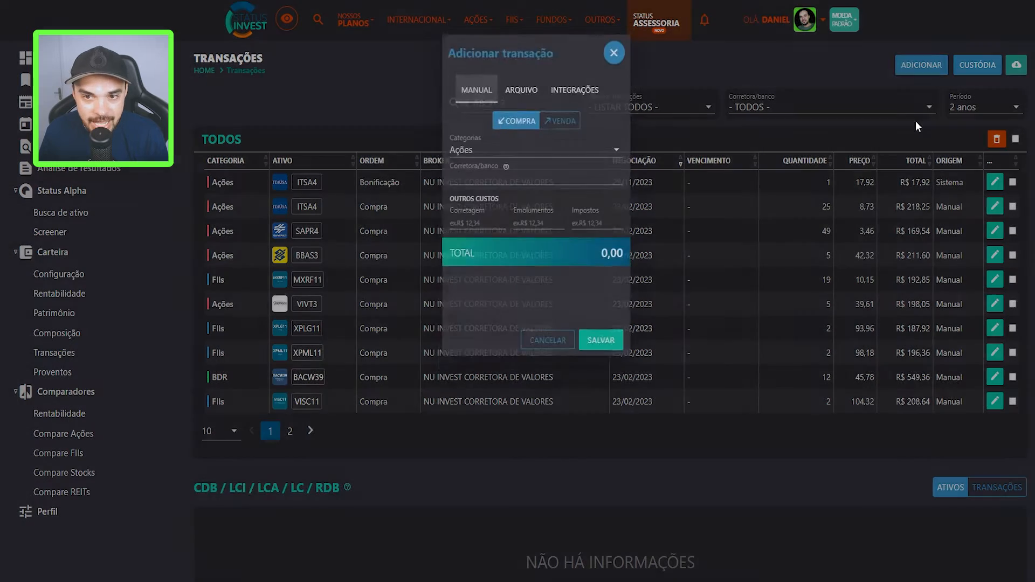
click(471, 156)
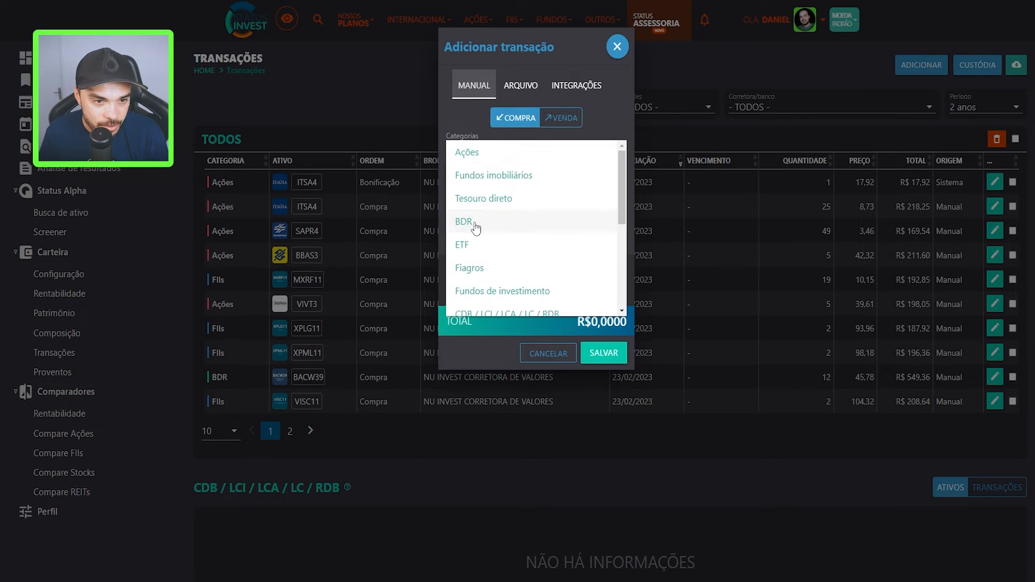
click(474, 225)
click(483, 178)
click(483, 195)
click(483, 211)
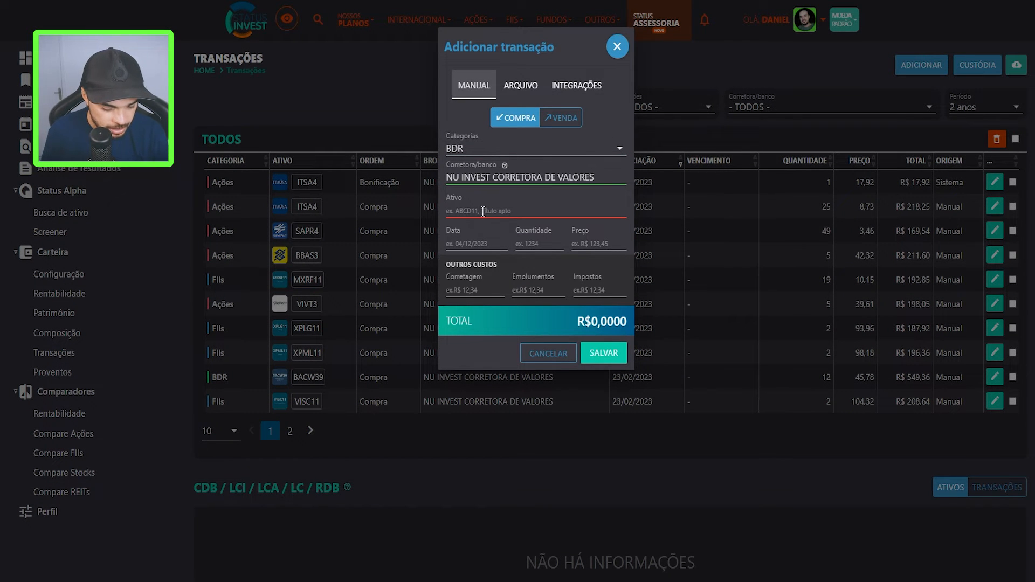
text(BA)
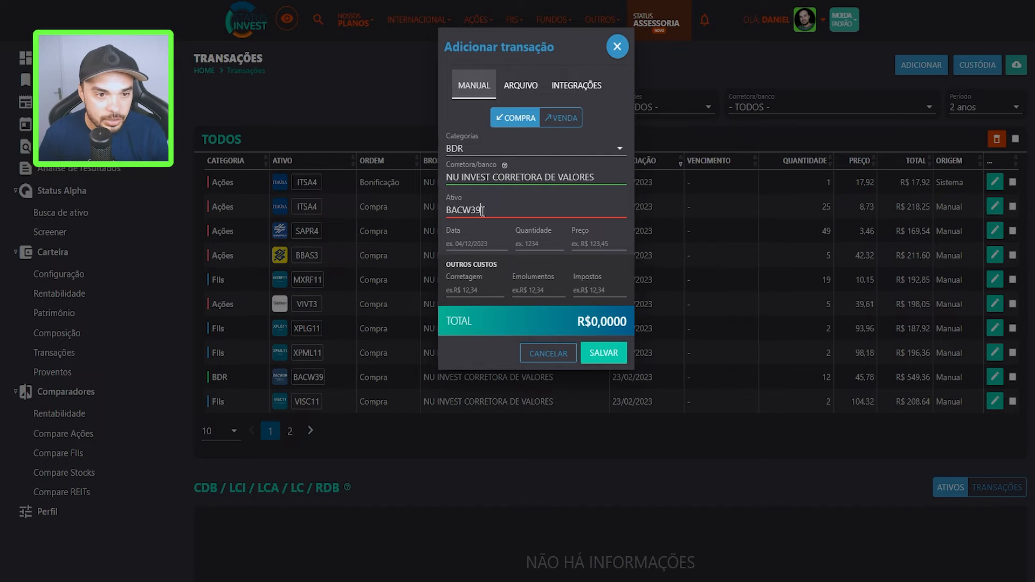
text(CW39)
click(596, 227)
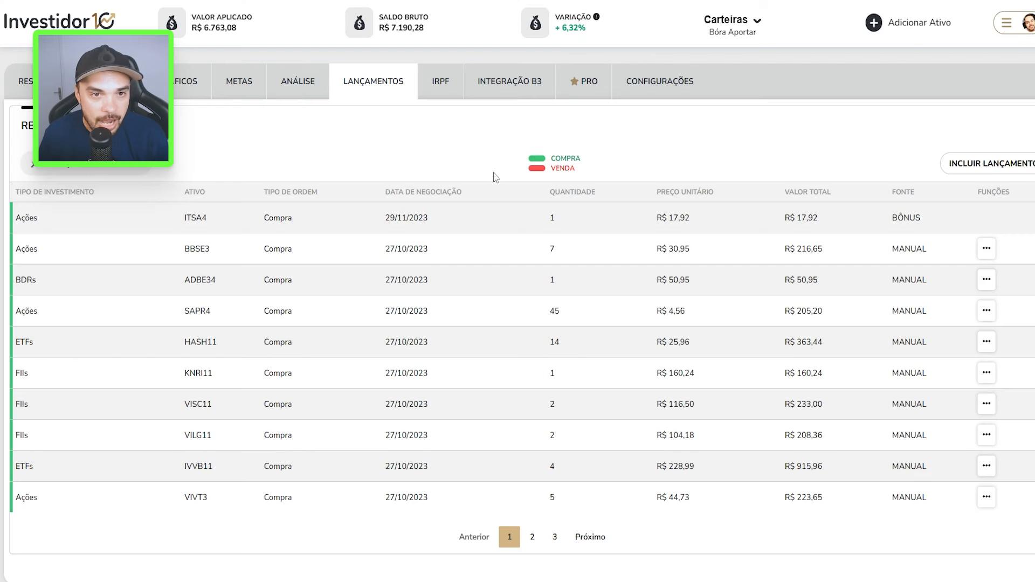
Step: Switch to Investidor10 and start a purchase transaction with asset type BDRs and asset BACW39
click(916, 26)
click(487, 249)
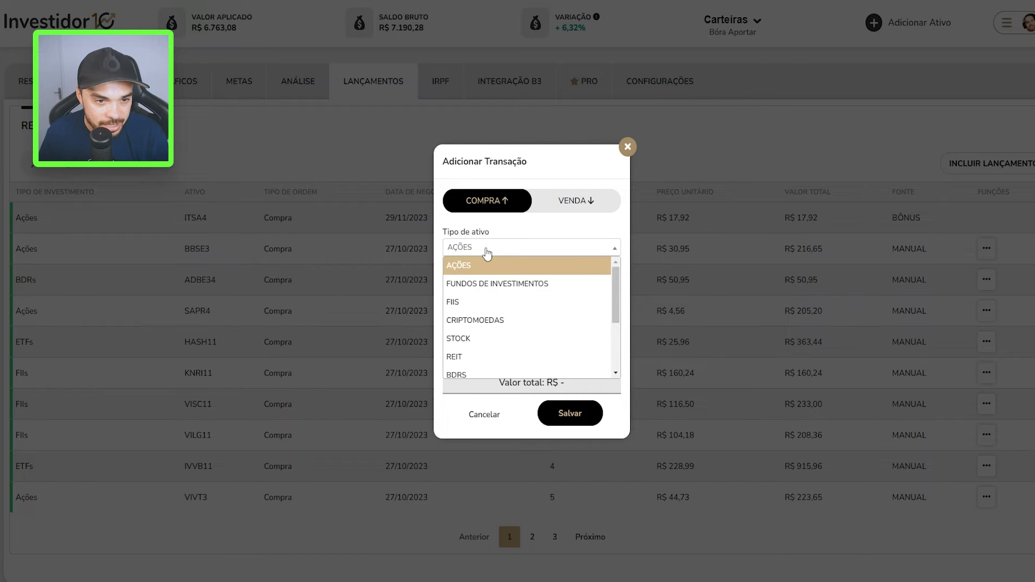
scroll(487, 264, down, 3)
click(475, 280)
click(500, 291)
text(BACW39)
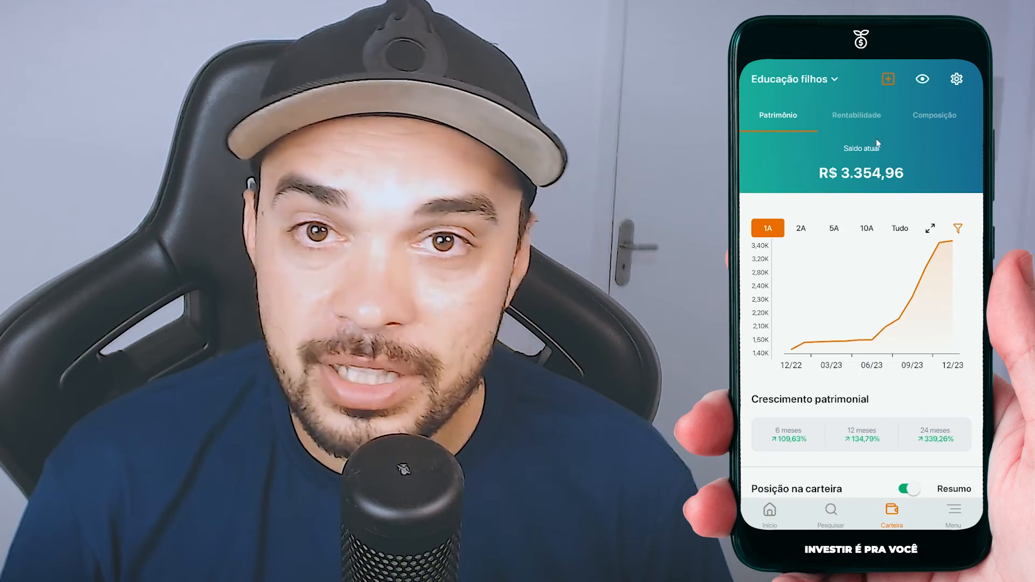
Step: Review the Patrimônio, Rentabilidade, Composição and Proventos views of the Educação filhos portfolio in the mobile app
scroll(919, 399, down, 5)
scroll(920, 399, right, 3)
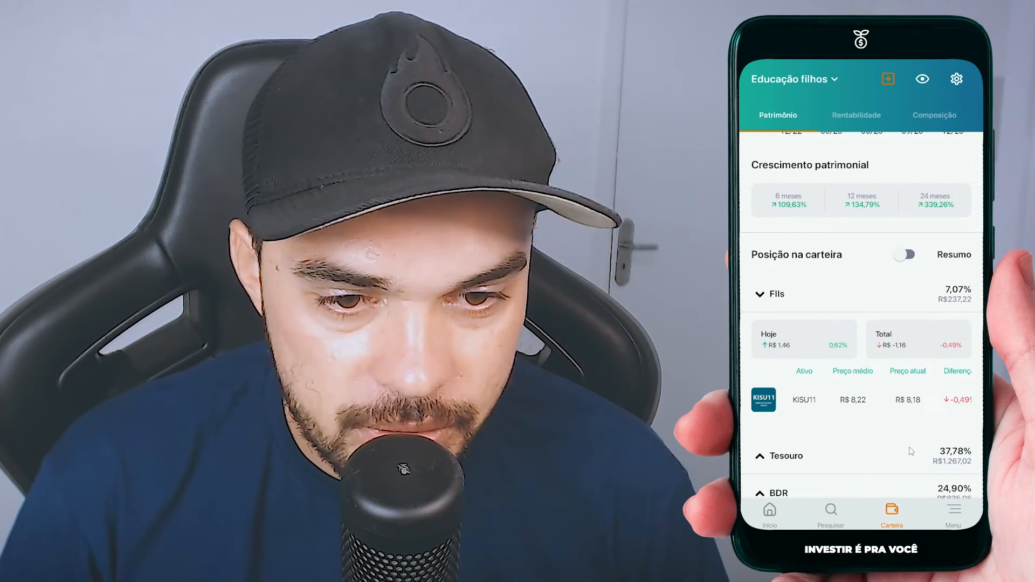
scroll(832, 271, up, 3)
click(854, 116)
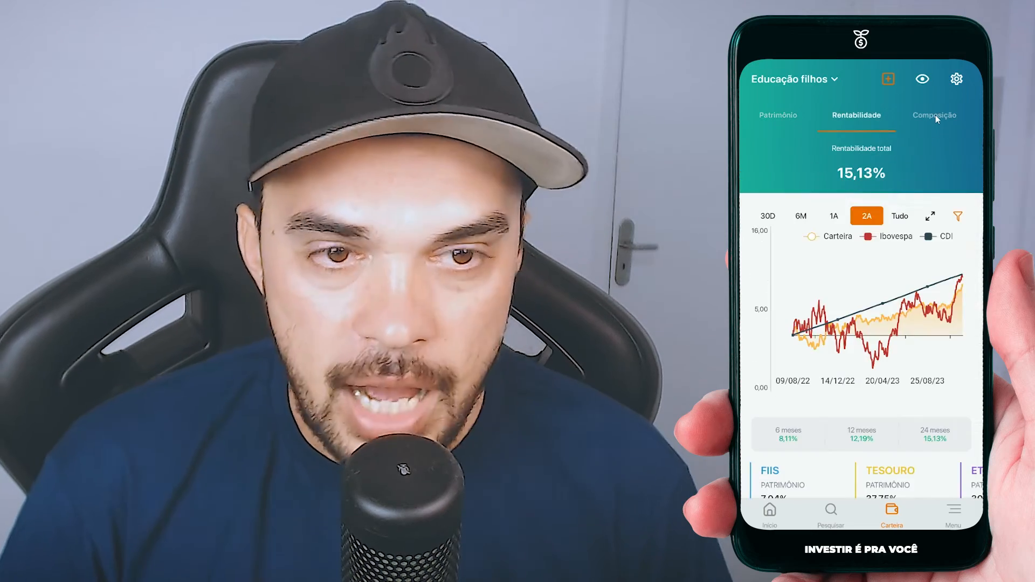
click(935, 115)
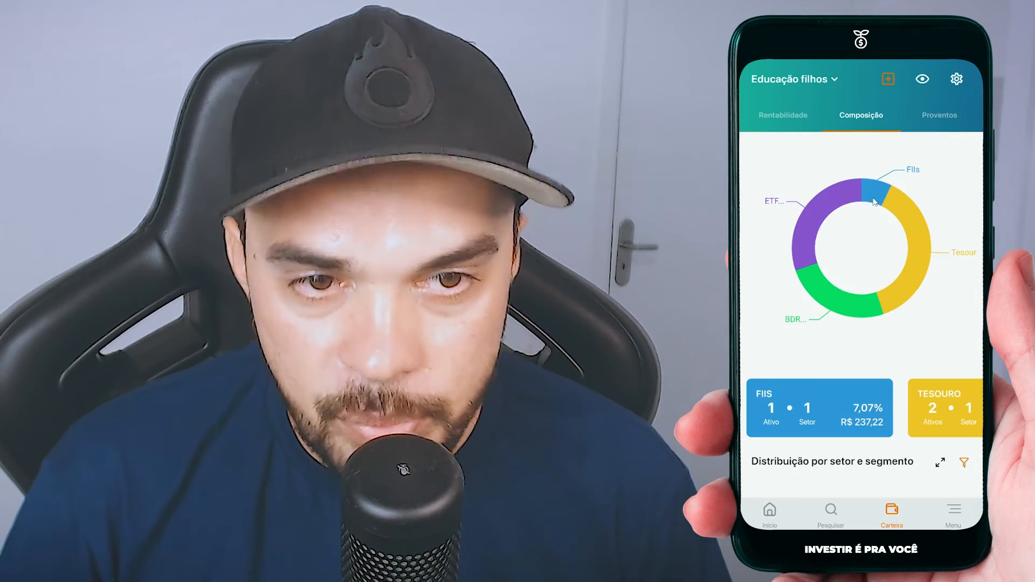
click(943, 115)
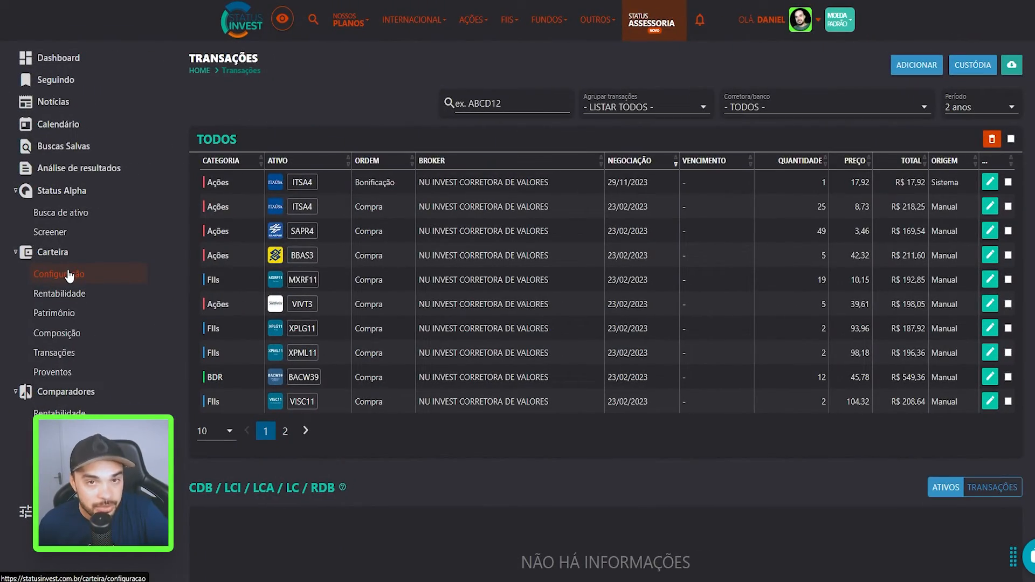
Step: Open the Status Invest Calendário and filter its events to Carteira
click(72, 126)
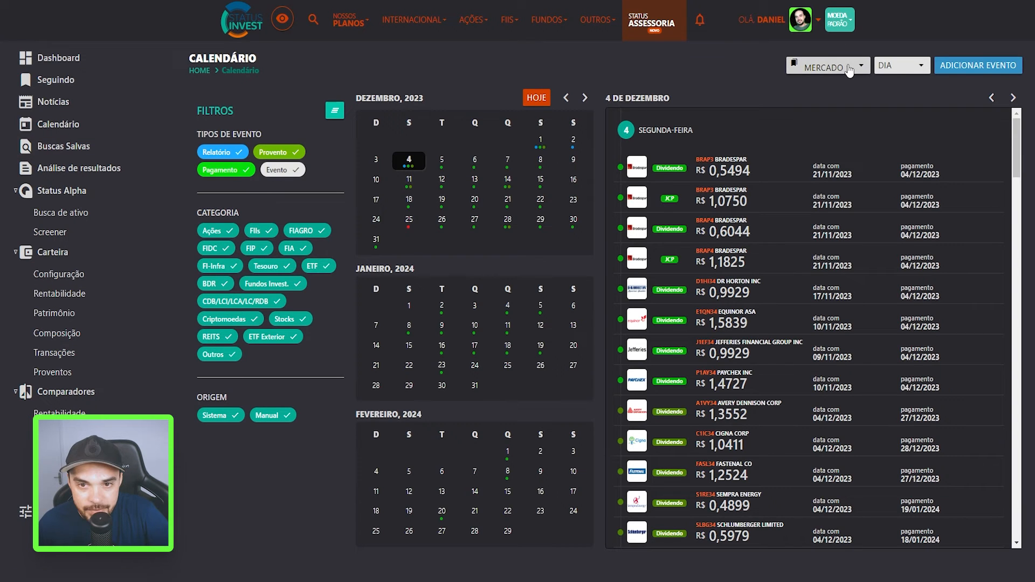
click(825, 65)
click(830, 115)
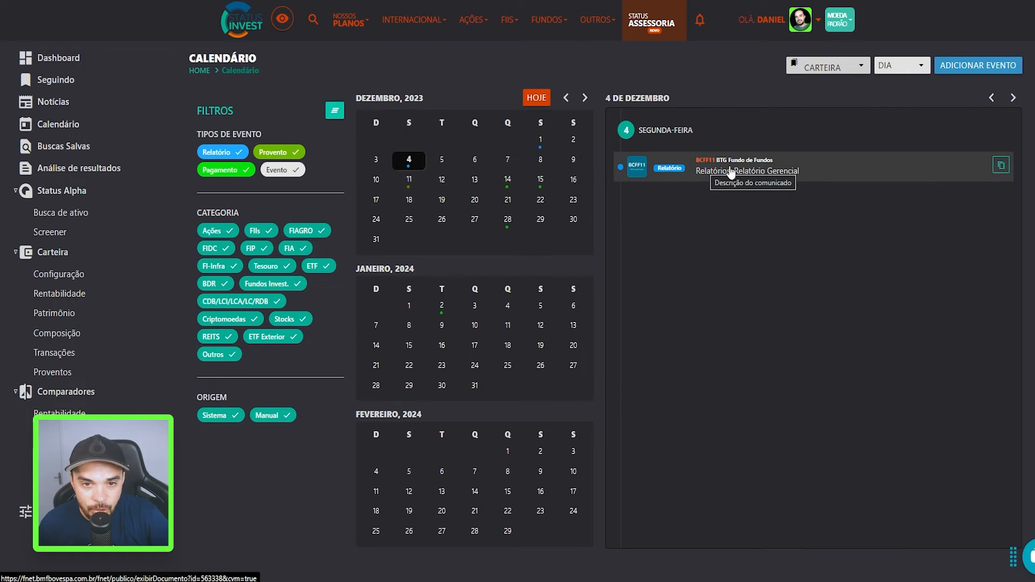
Step: Copy the link to BCFF11's Relatório Gerencial of 4 December, open it in a new browser tab and skim the report
click(1002, 168)
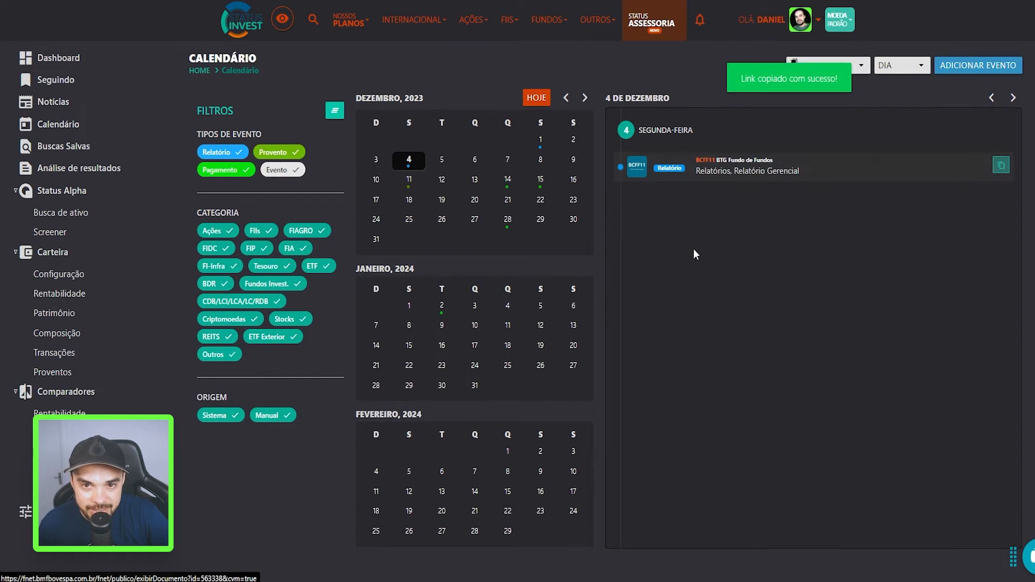
key(ctrl+t)
key(ctrl+v)
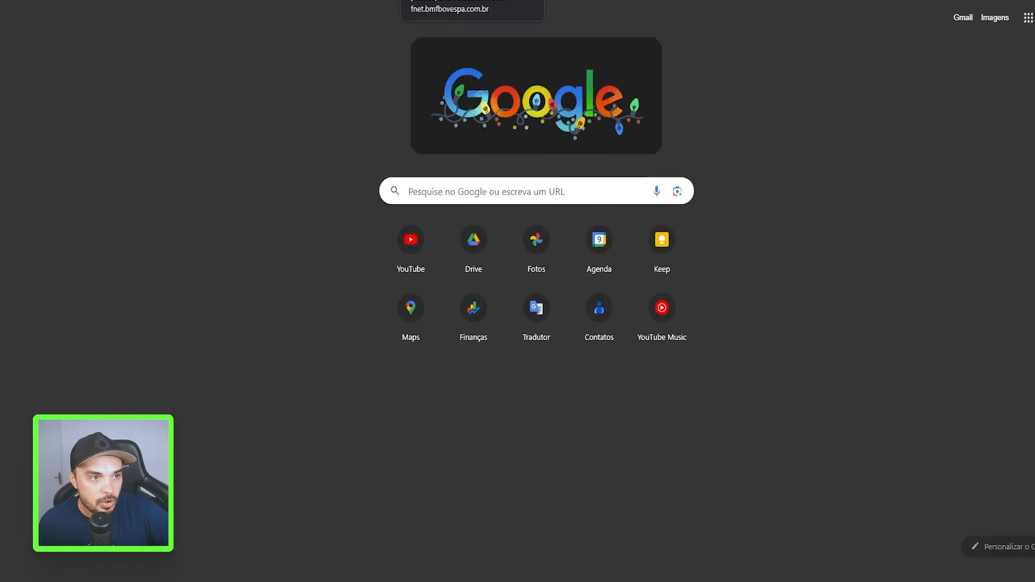
key(Return)
scroll(298, 130, down, 3)
scroll(298, 130, down, 20)
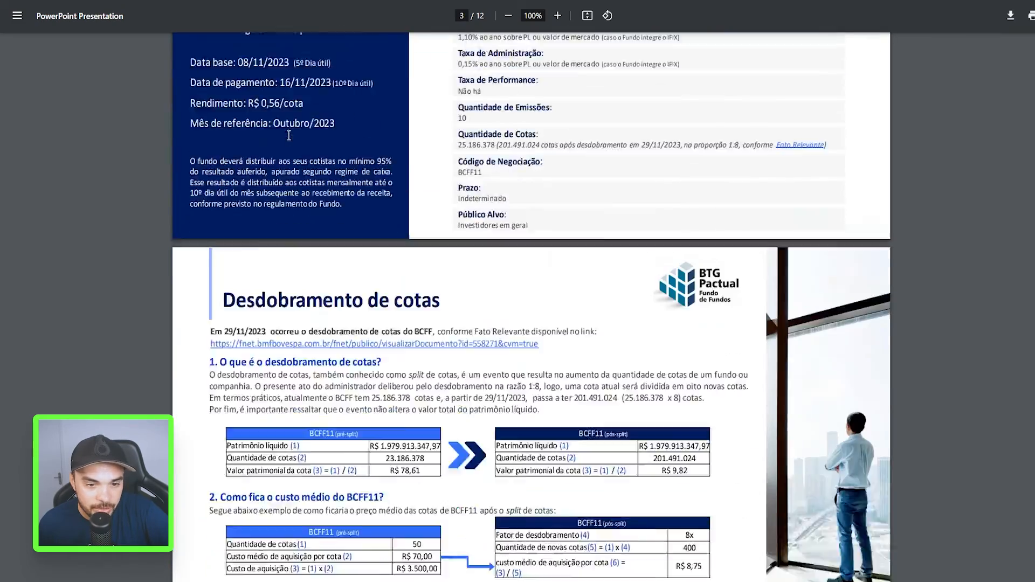
scroll(288, 135, down, 7)
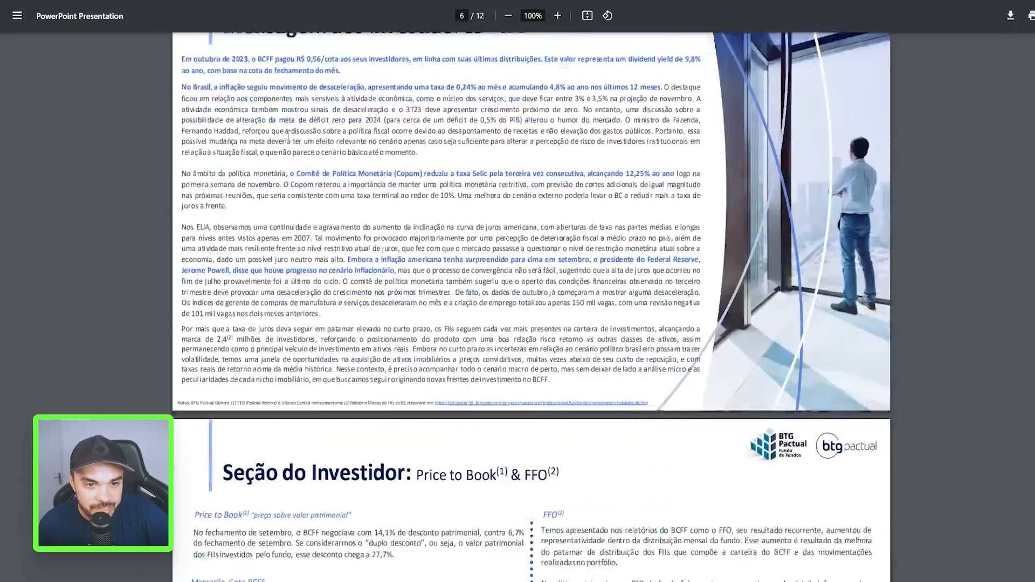
scroll(288, 136, down, 6)
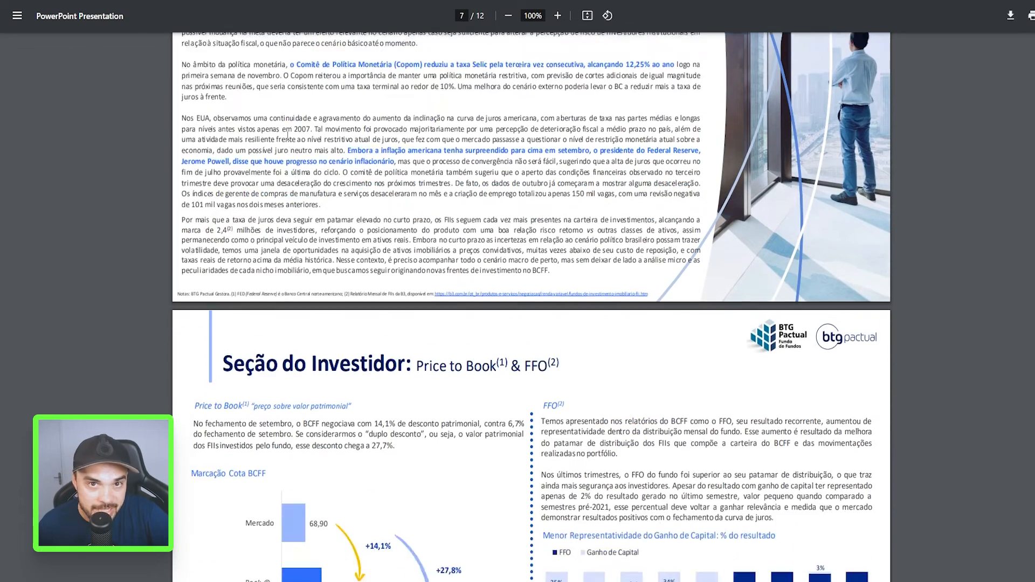
scroll(467, 270, down, 2)
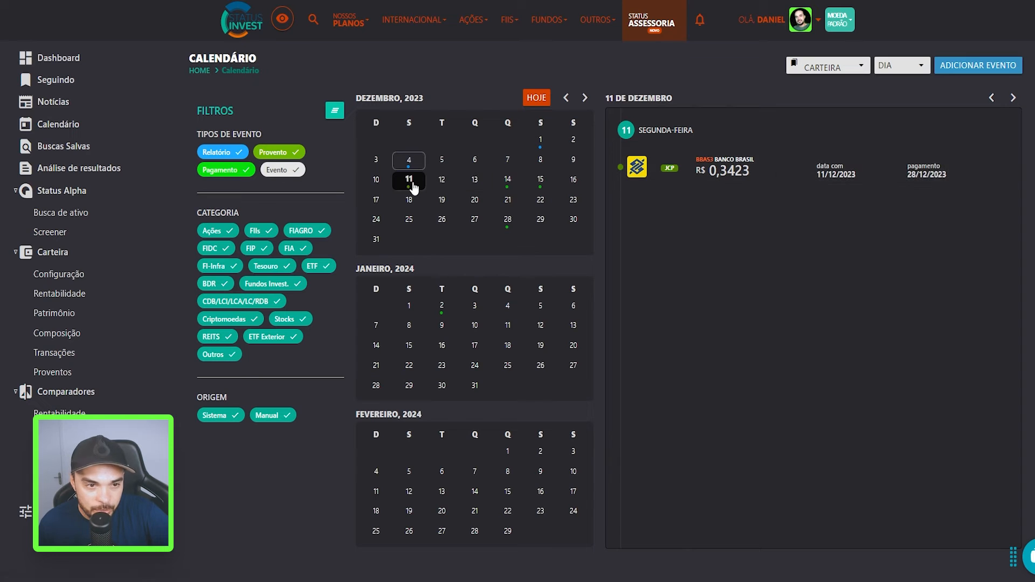
Step: View the portfolio's calendar events for 14 and 28 December 2023
click(508, 181)
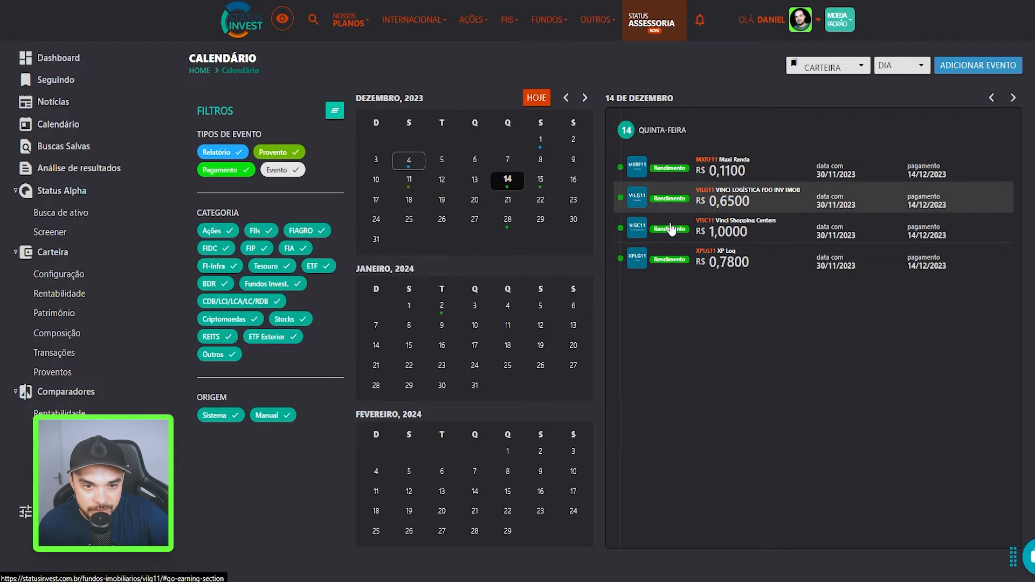
click(508, 221)
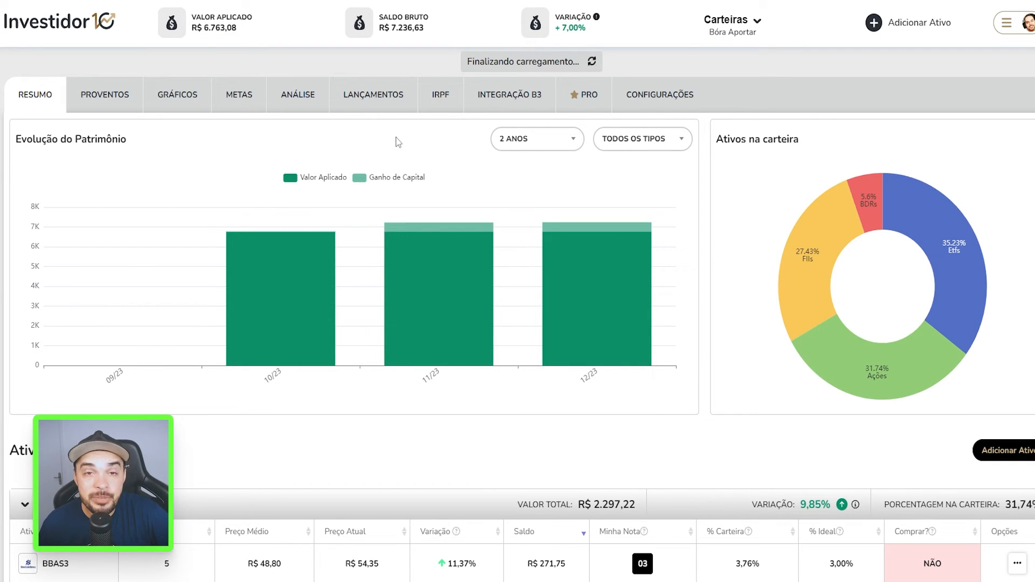
Step: Review the Ações table's ideal percentages and buy recommendations, plus the Evolução do Patrimônio chart, in the Investidor10 summary
scroll(680, 189, down, 5)
scroll(695, 174, down, 1)
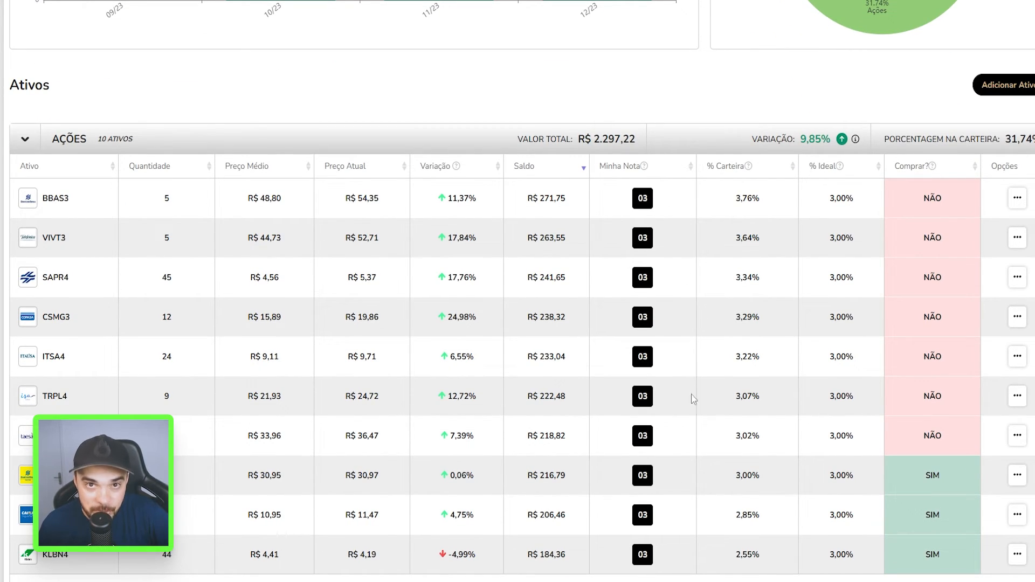
mouse_move(793, 198)
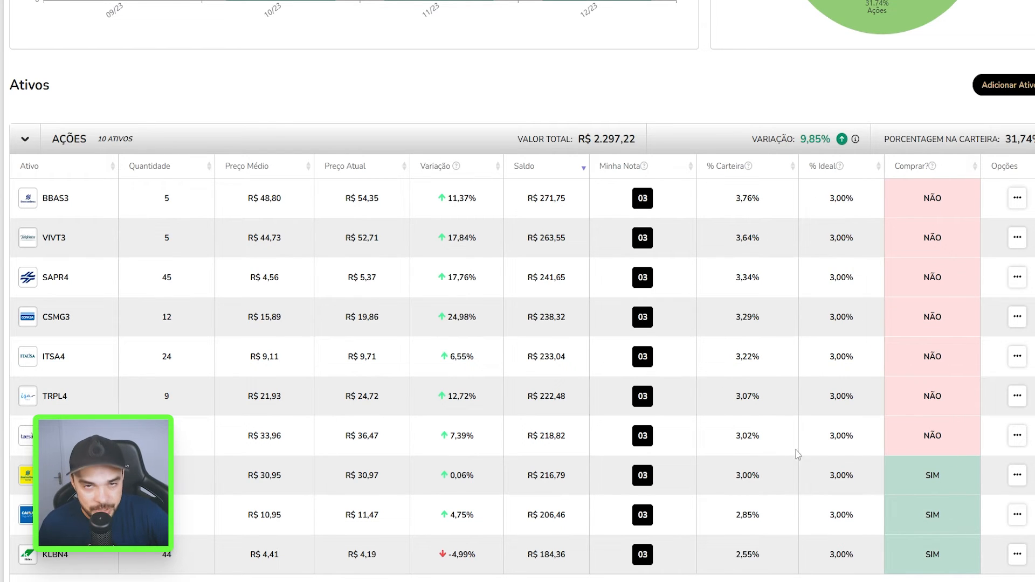
scroll(677, 231, up, 6)
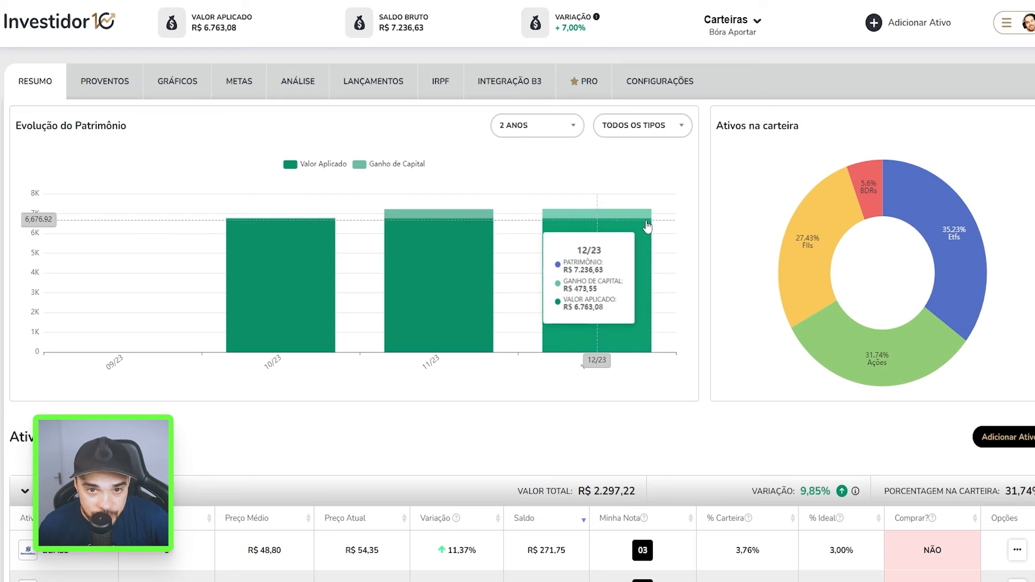
Step: View the Integração B3 connection page and open the form for adding an asset
click(520, 77)
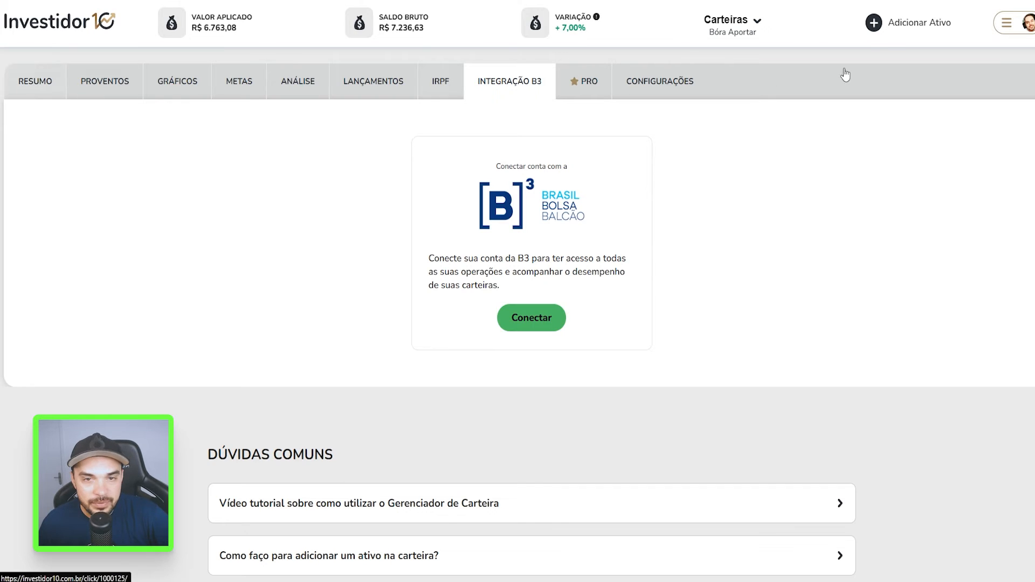
click(872, 26)
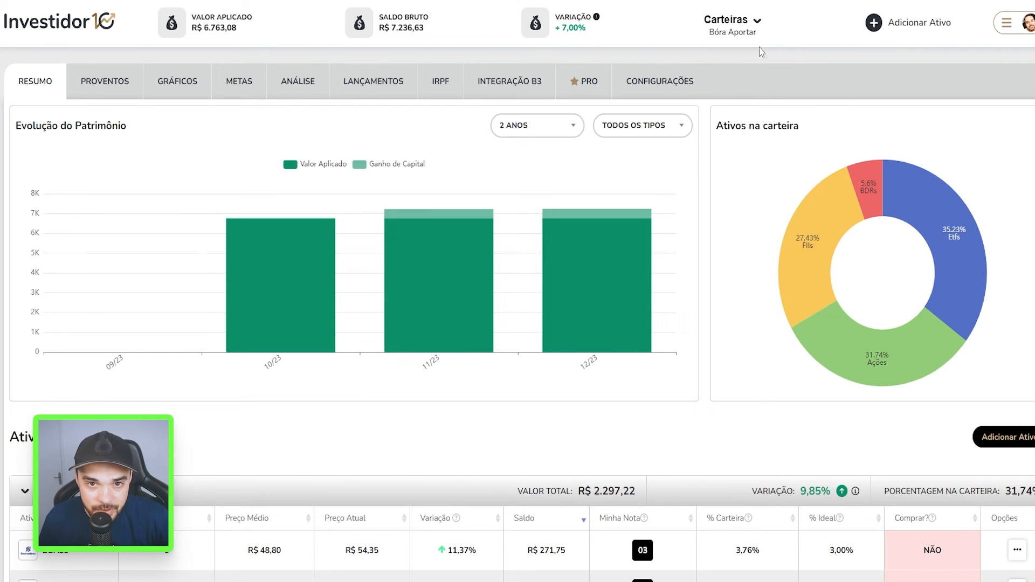
Step: List the existing Investidor10 portfolios and open the option to create a new one
click(760, 24)
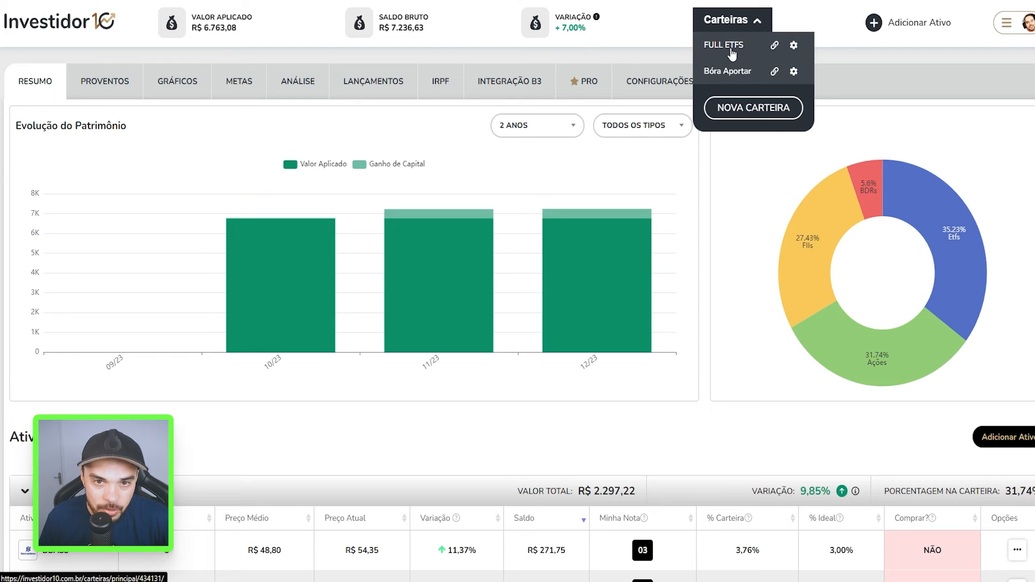
click(776, 112)
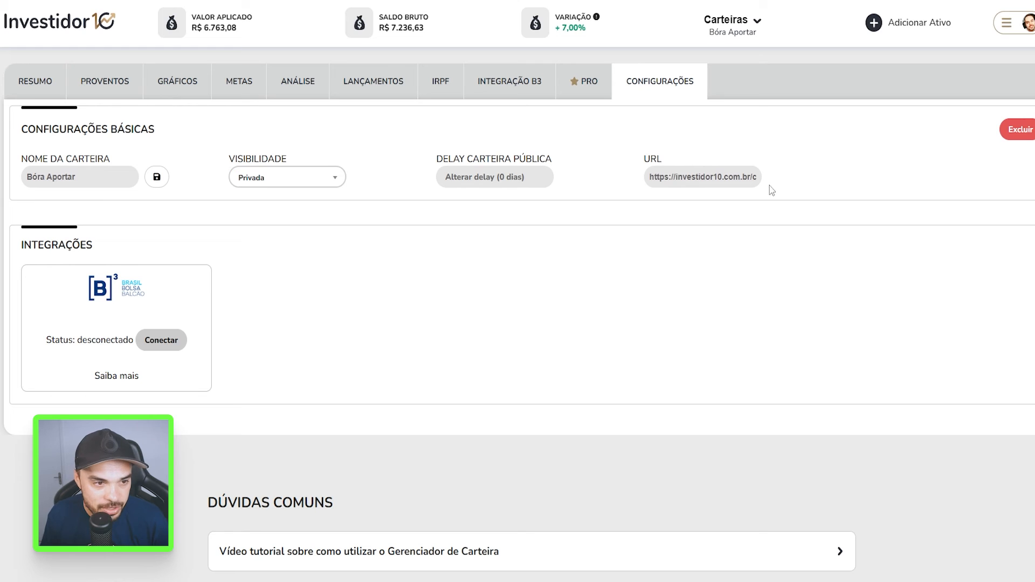
Step: View the Visibilidade options in the Bóra Aportar portfolio's settings without changing the selection
click(263, 180)
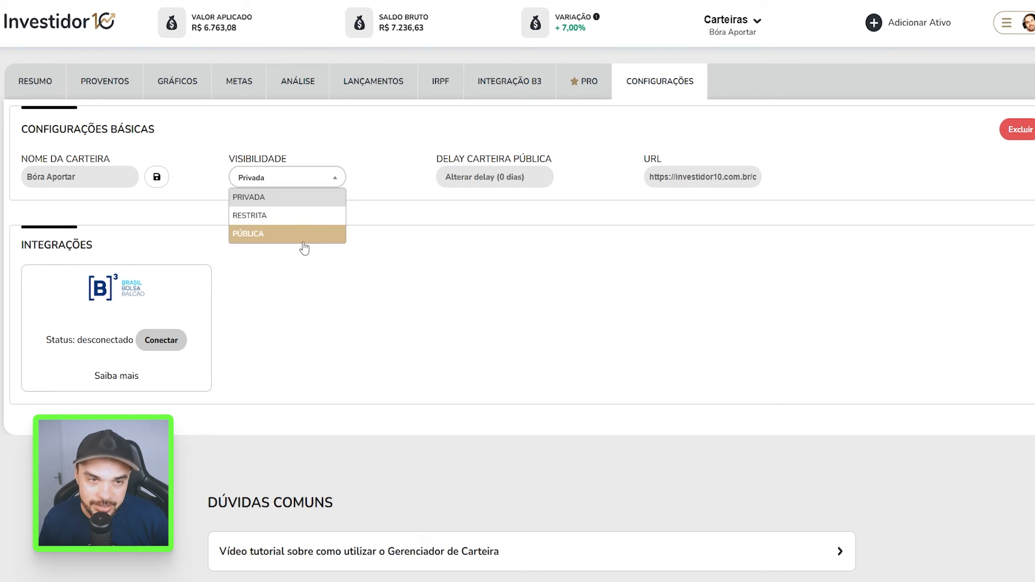
click(409, 147)
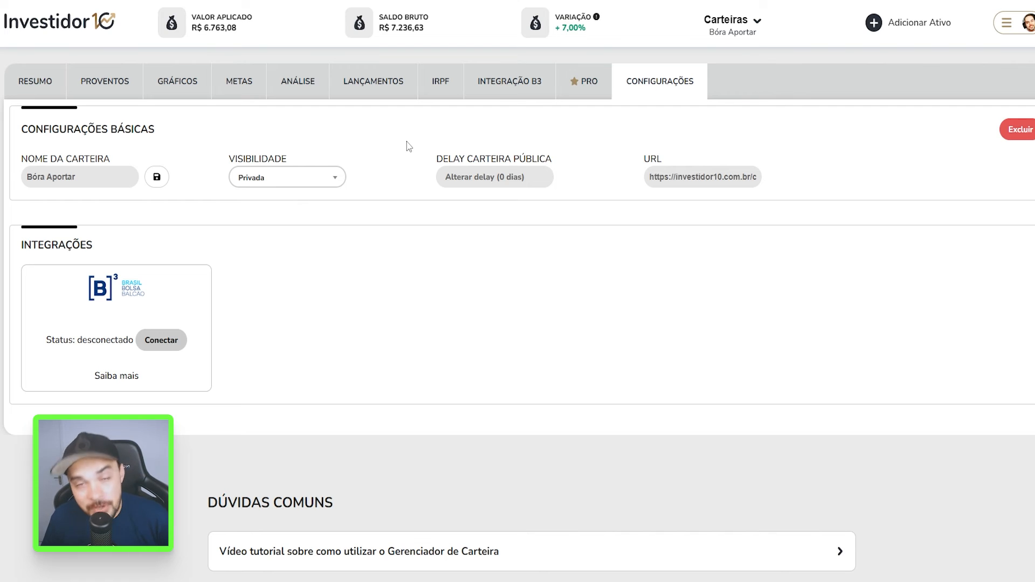